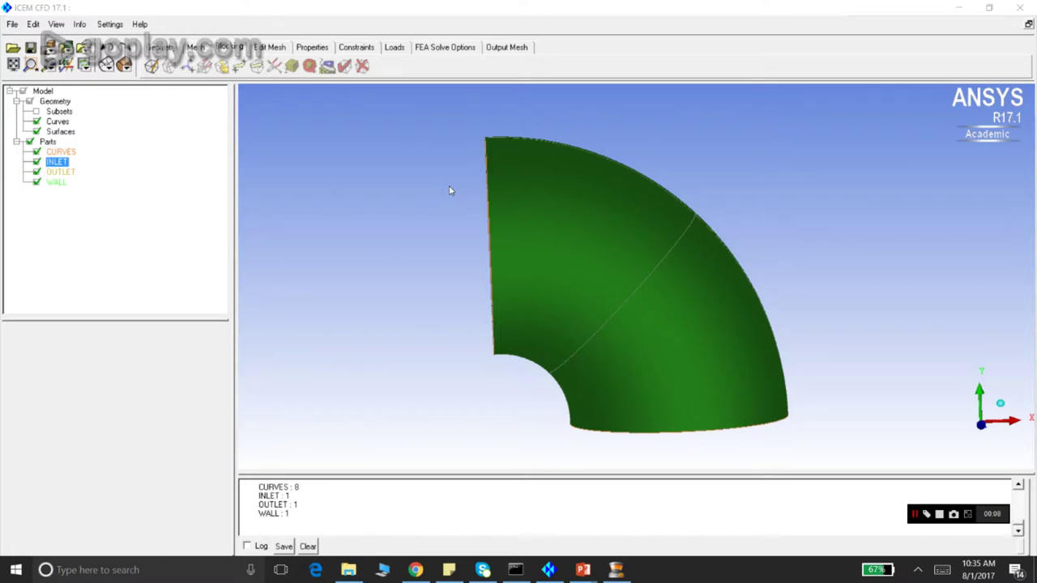
Hide the CURVES, INLET and WALL parts and inspect the elbow's inlet and outlet surfaces in isolation
left_click_drag(467, 225, 546, 231)
scroll(553, 195, "up", 2)
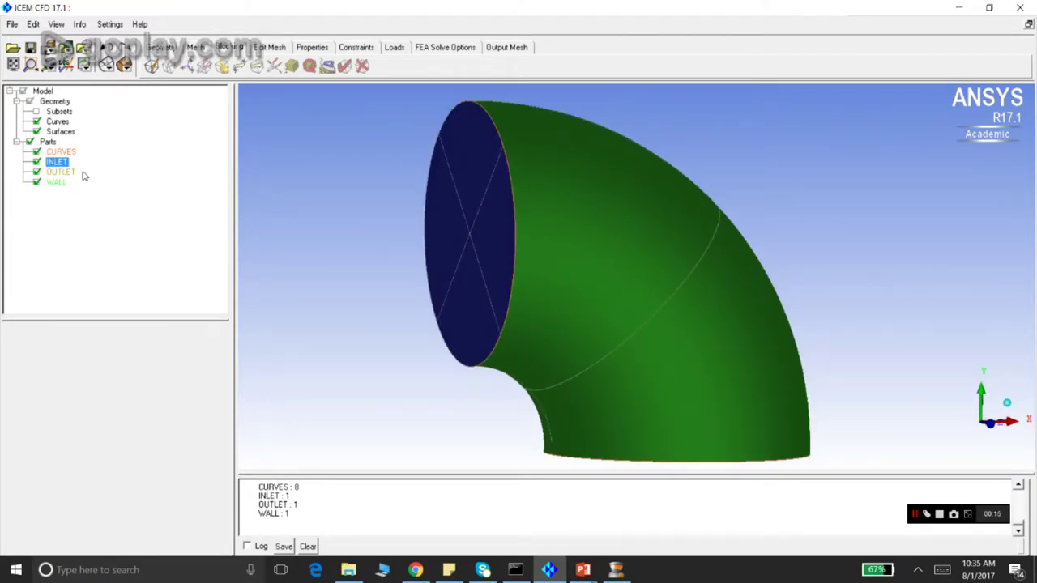
left_click(36, 152)
left_click(37, 171)
left_click(37, 181)
left_click(36, 161)
left_click(36, 172)
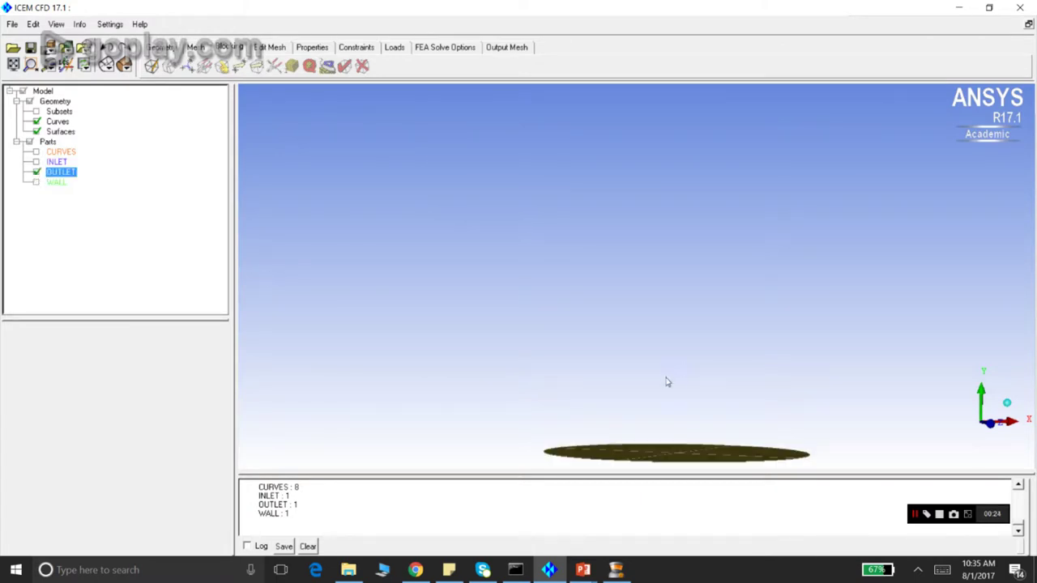
scroll(648, 368, "down", 2)
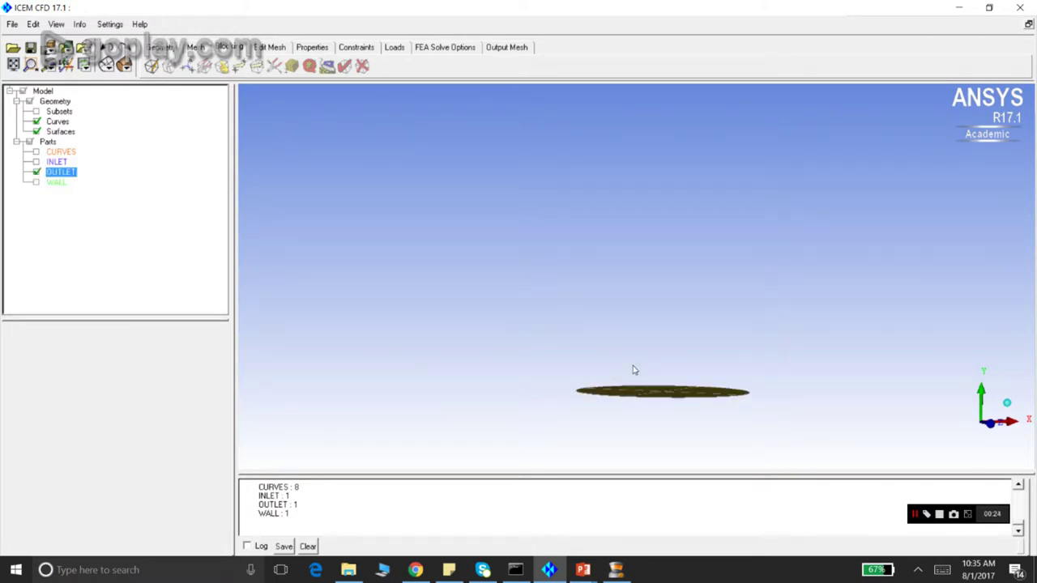
Inspect the WALL part, and isolate the CURVES part to examine the circular curves at the pipe ends
left_click(36, 181)
left_click_drag(543, 288, 479, 282)
left_click(37, 151)
left_click(36, 182)
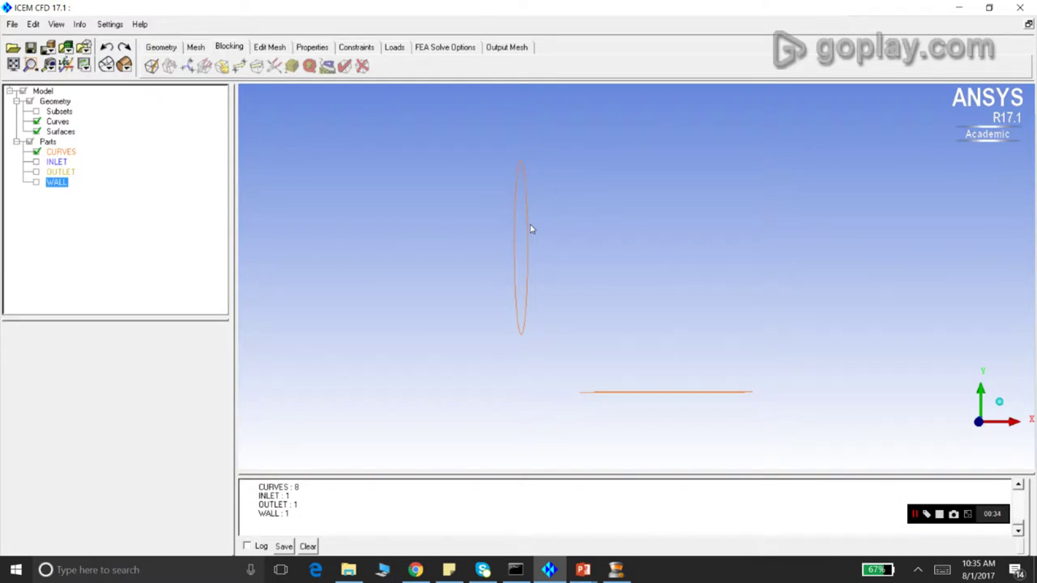
left_click_drag(507, 308, 602, 236)
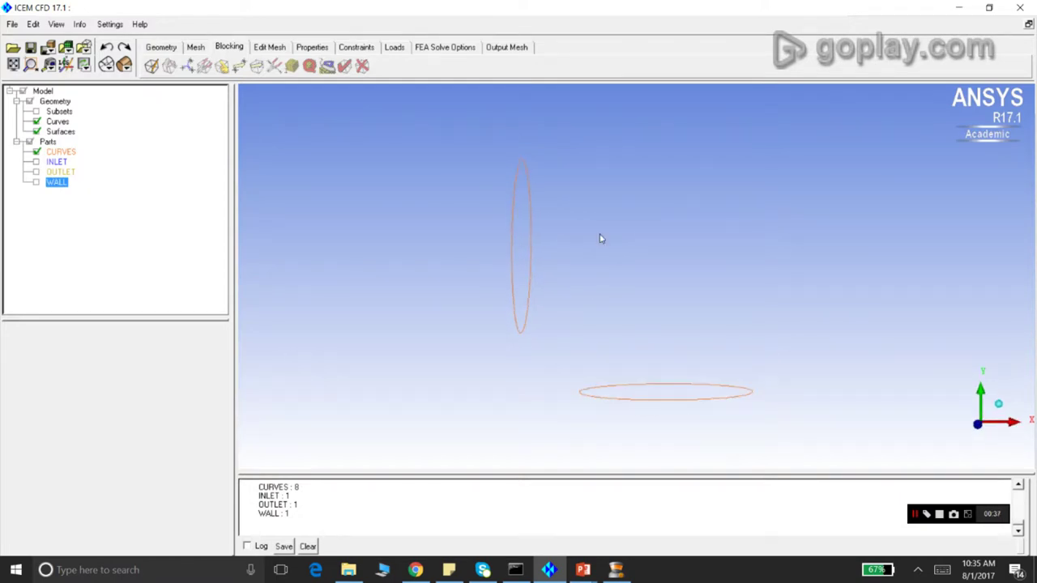
Show the INLET, OUTLET and WALL parts again and look over the complete elbow
left_click(37, 161)
left_click(36, 172)
left_click(36, 182)
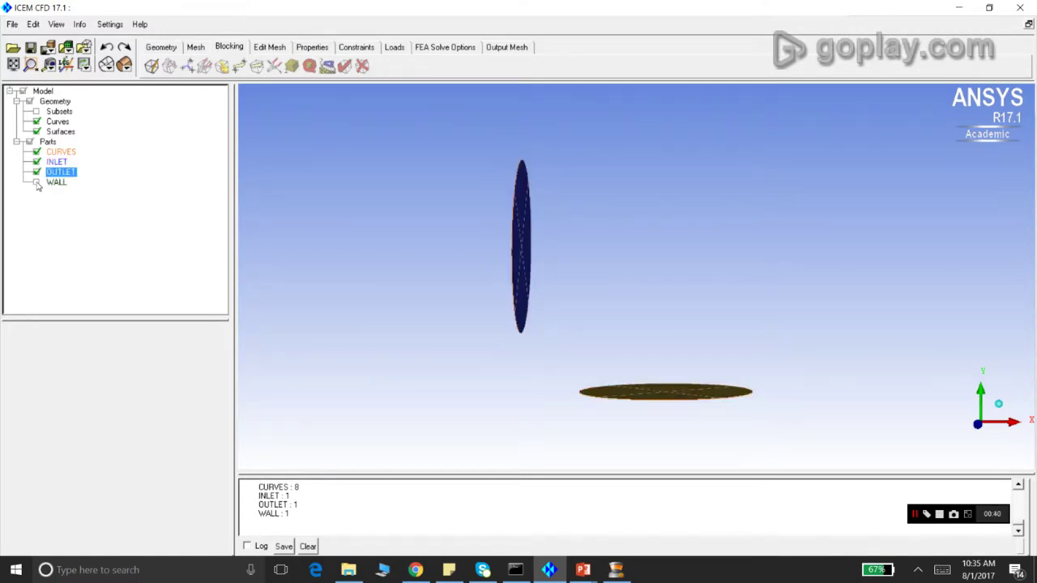
scroll(592, 226, "up", 3)
scroll(593, 226, "down", 3)
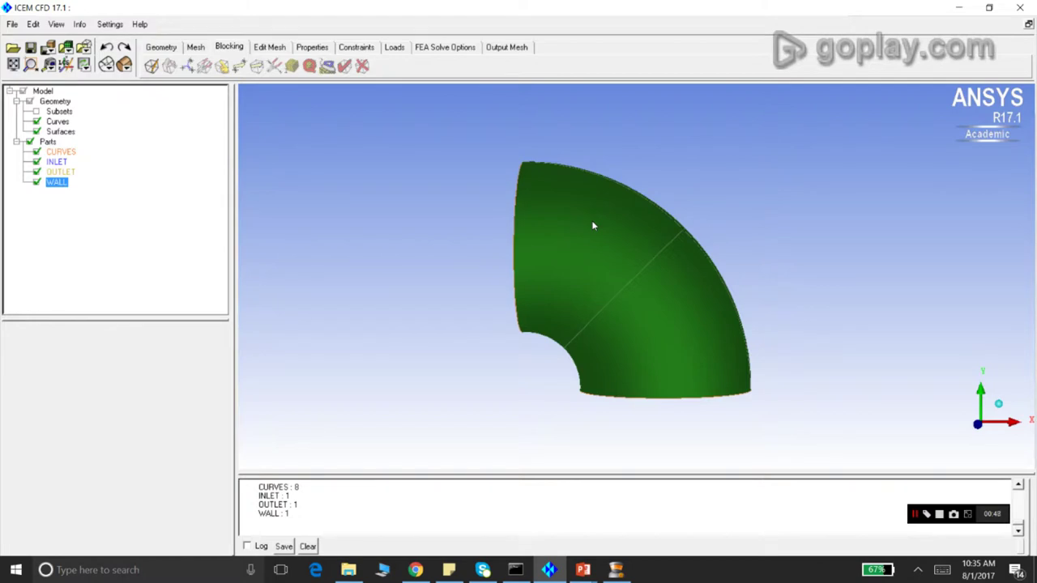
scroll(535, 226, "up", 2)
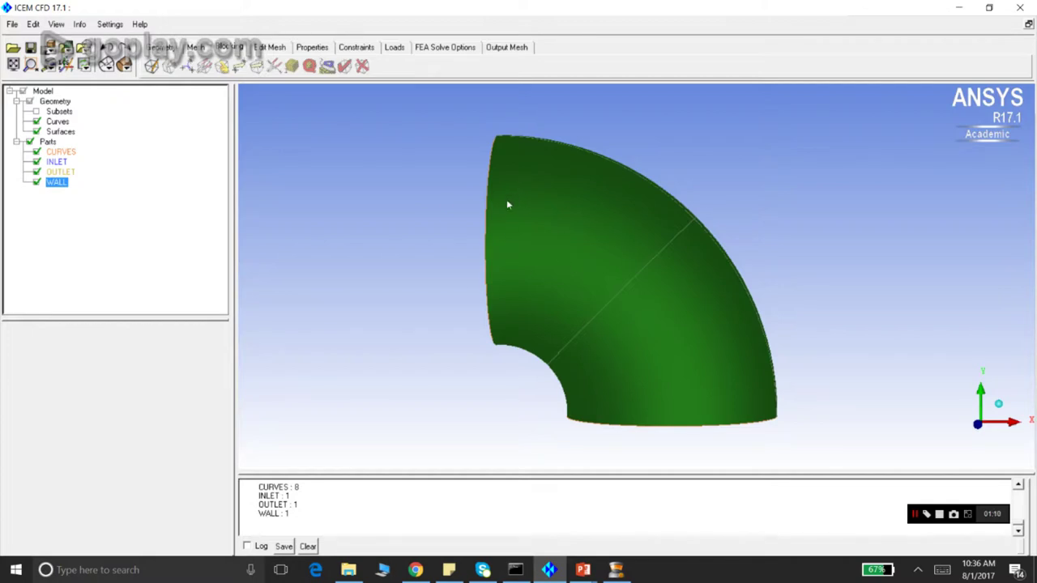
Initialize a 3D Bounding Box block around the whole elbow geometry in the FLUID part
mouse_move(475, 220)
left_mouse_down()
mouse_move(657, 225)
mouse_move(542, 197)
mouse_move(558, 301)
mouse_move(590, 316)
left_mouse_up()
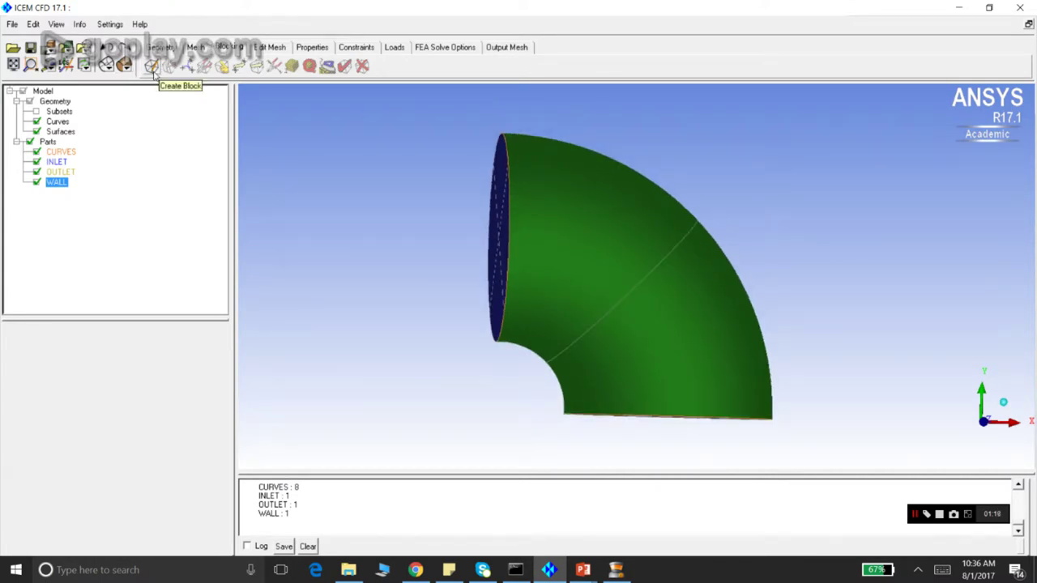
left_click(152, 66)
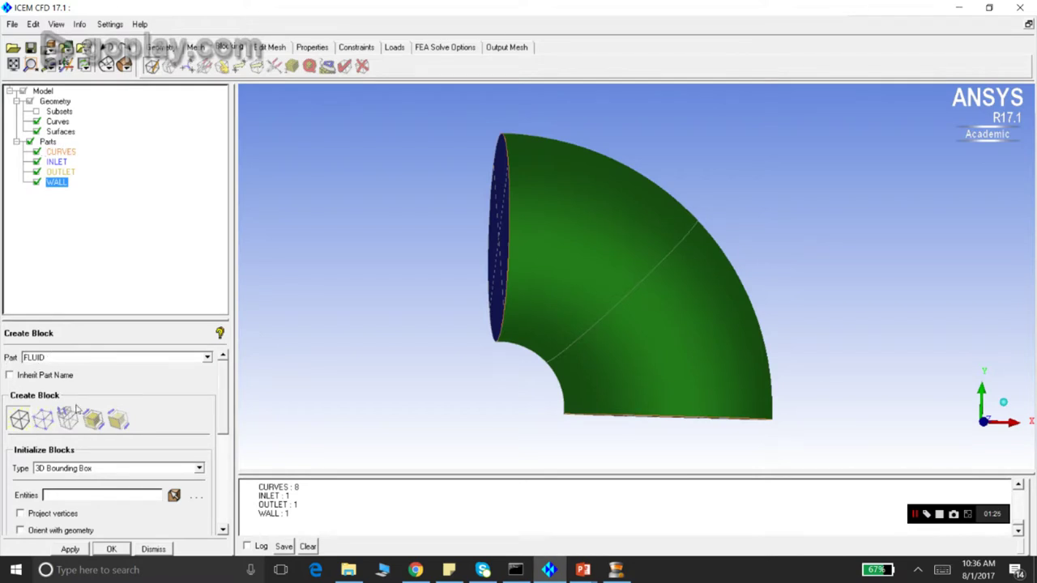
scroll(227, 420, "down", 3)
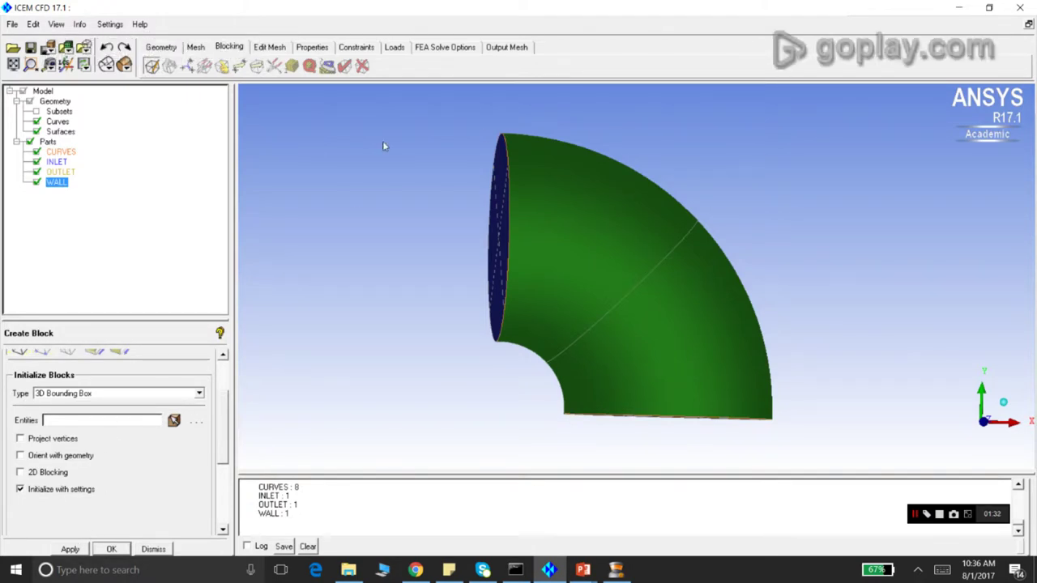
left_click(73, 551)
left_click(153, 549)
left_click_drag(478, 283, 504, 287)
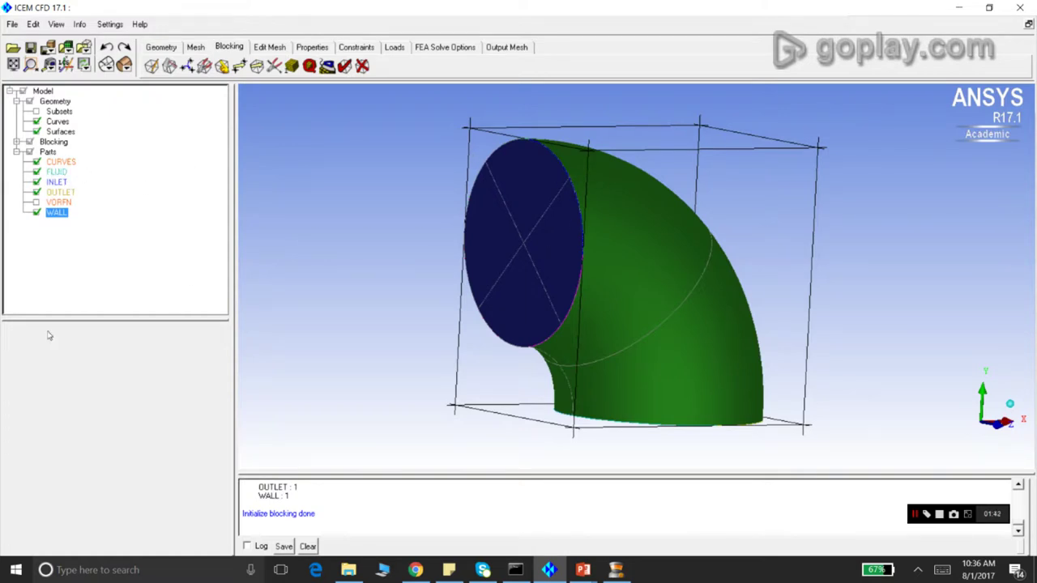
Display the FLUID part's information and read its geometry, mesh and blocking entries in the message log
right_click(63, 175)
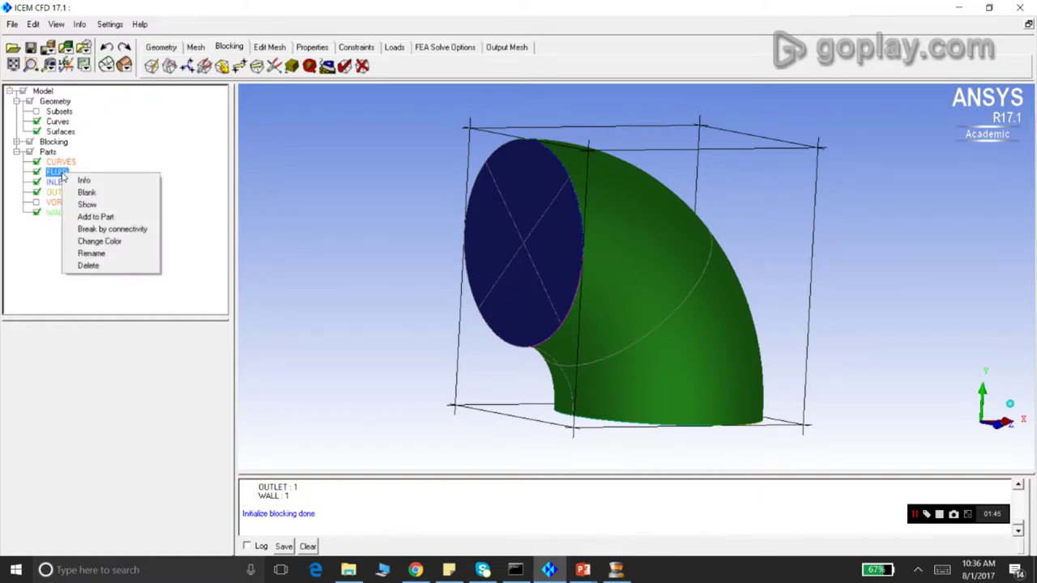
left_click(79, 182)
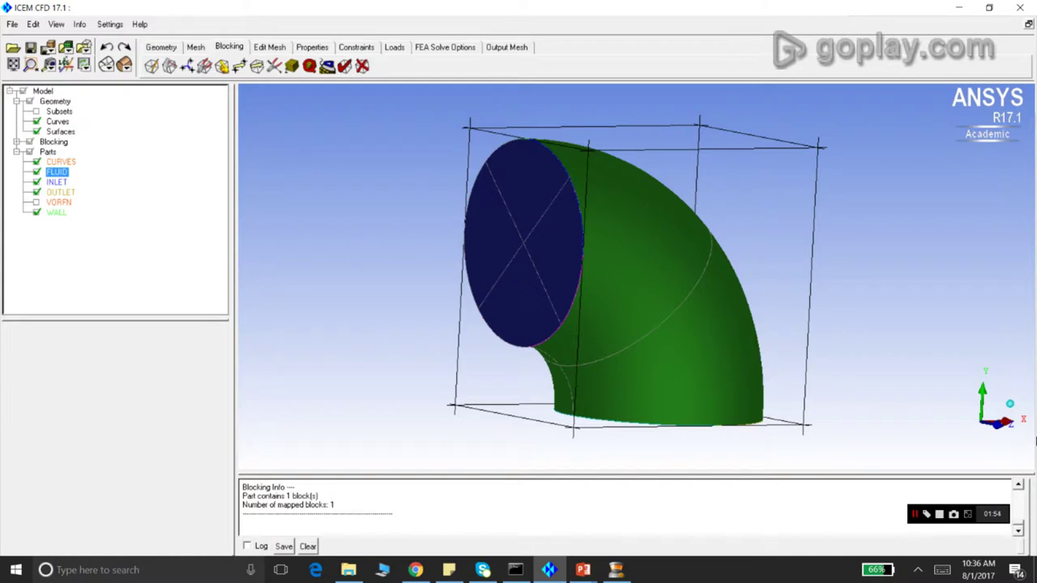
left_click(1018, 485)
left_click(1018, 485)
left_click(1018, 485)
left_click(1018, 485)
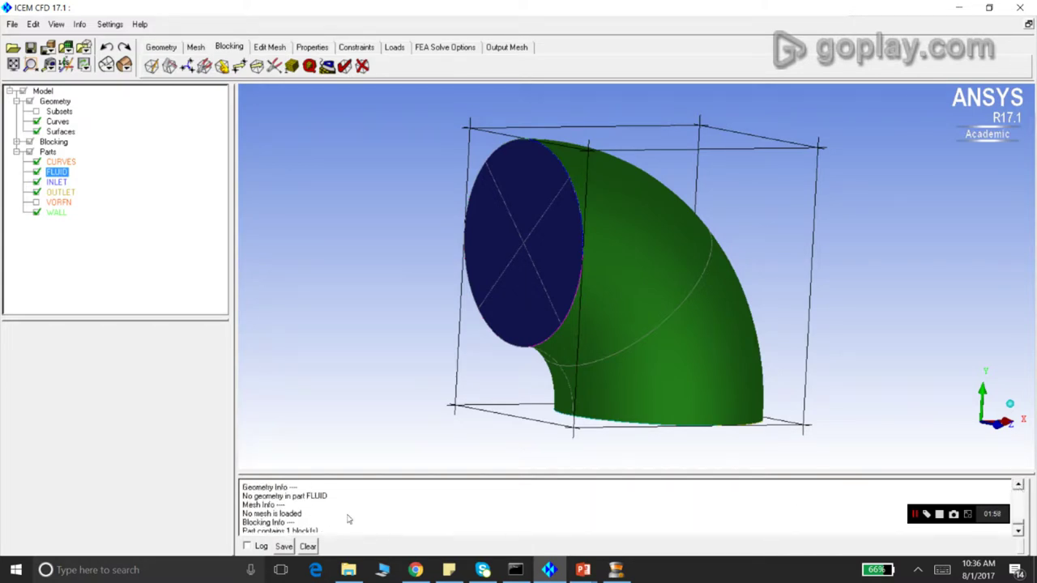
left_click(1018, 485)
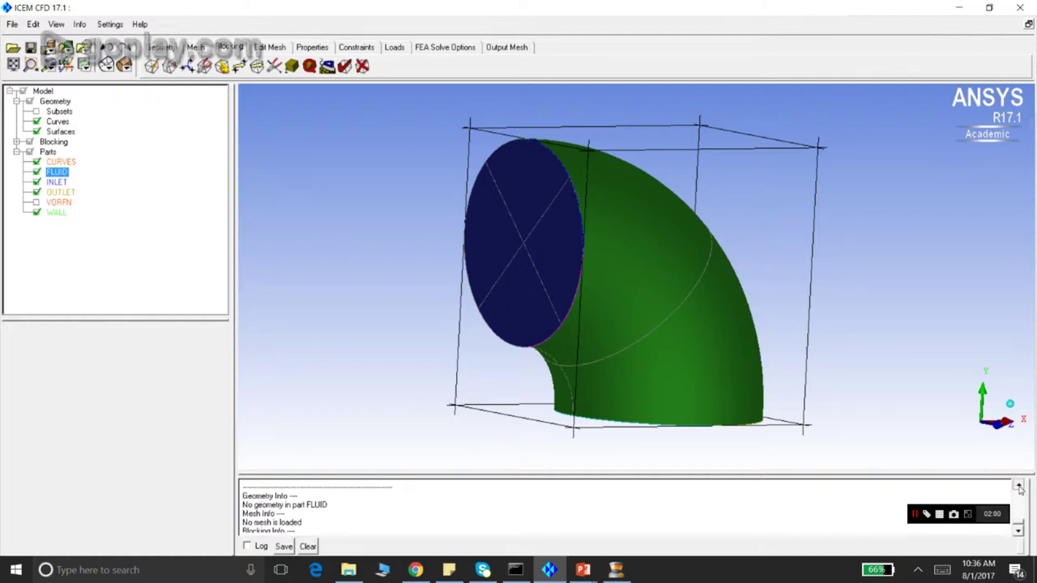
left_click(1019, 531)
left_click(1018, 531)
left_click(1019, 531)
left_click(1019, 531)
left_click(1018, 530)
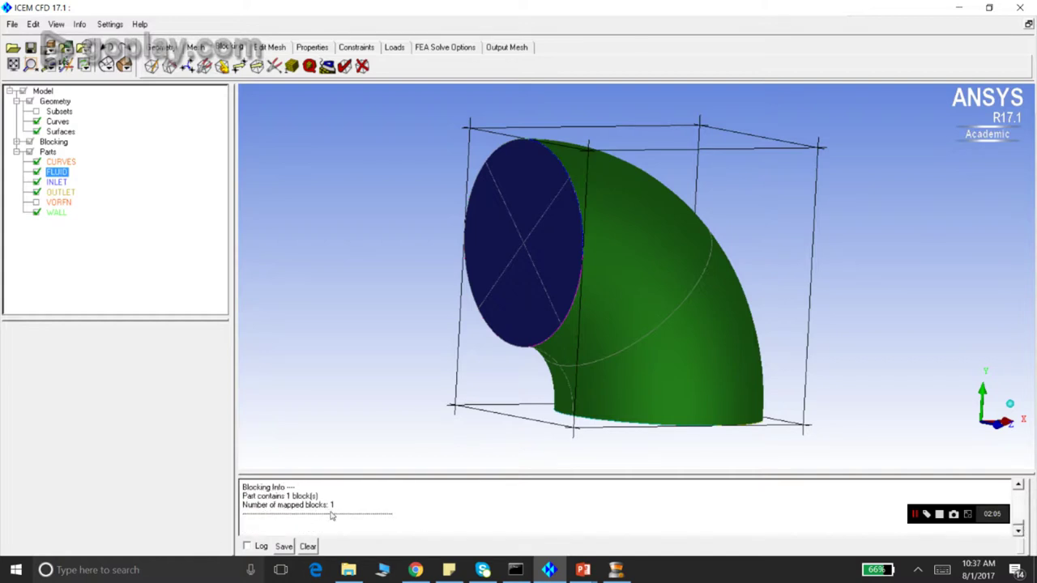
Split the block vertically through its bottom edge, where the elbow's inner bend meets the outlet
left_click_drag(675, 227, 549, 191)
left_click_drag(646, 216, 568, 187)
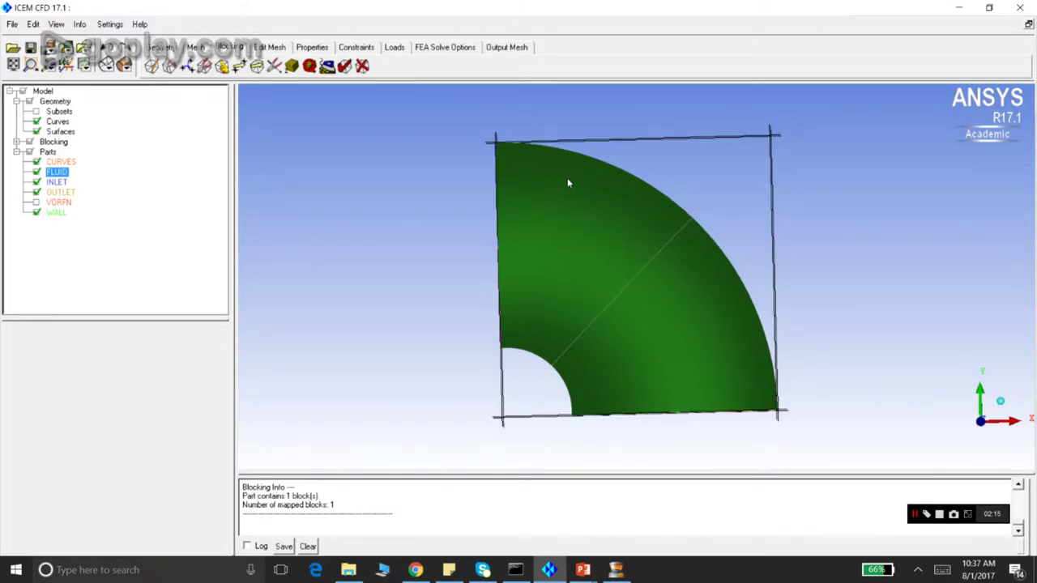
left_click(48, 65)
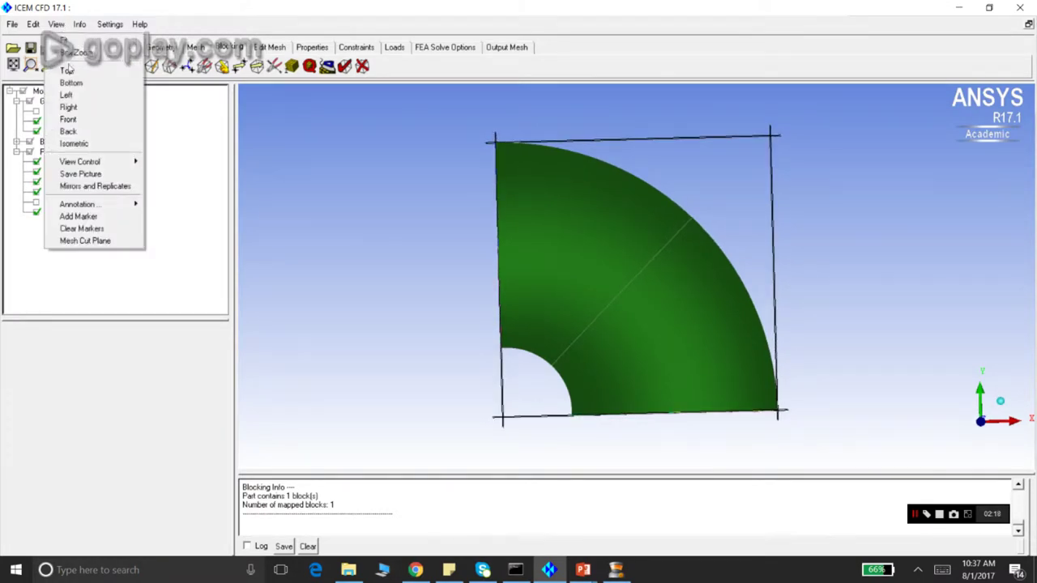
left_click(72, 73)
left_click(56, 25)
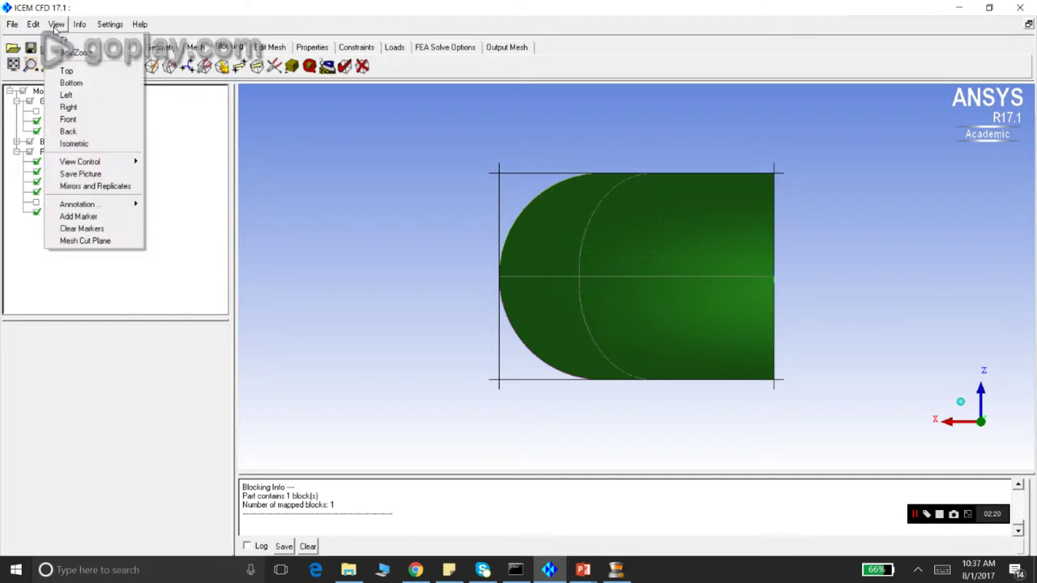
left_click(68, 120)
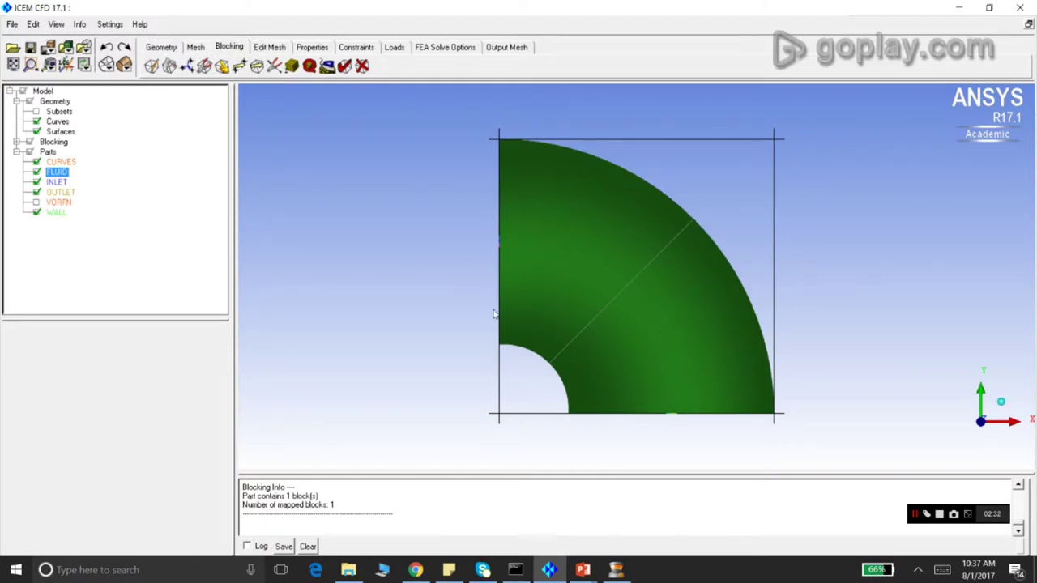
left_click(171, 66)
left_click(19, 376)
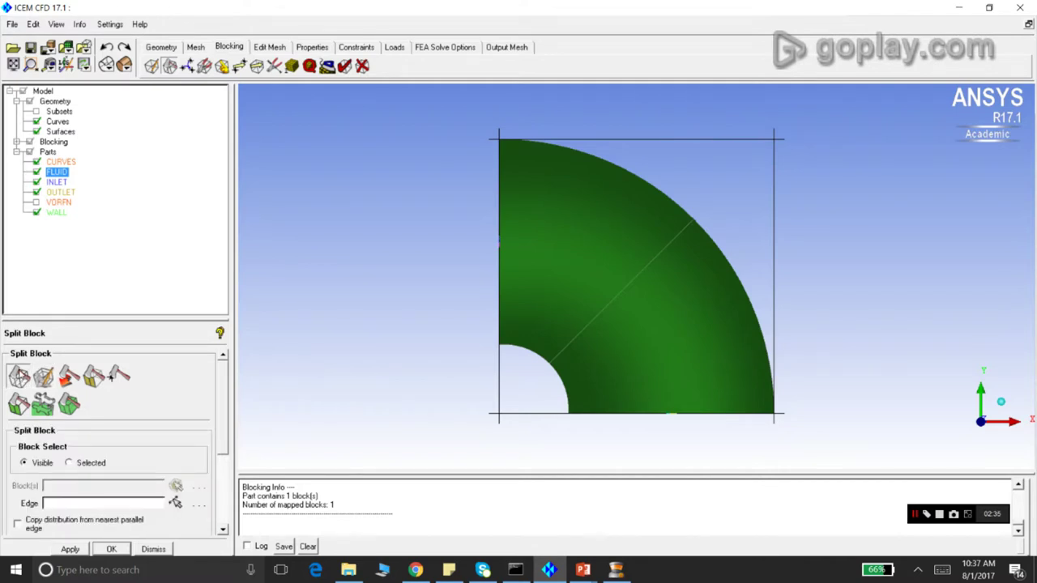
left_click(175, 503)
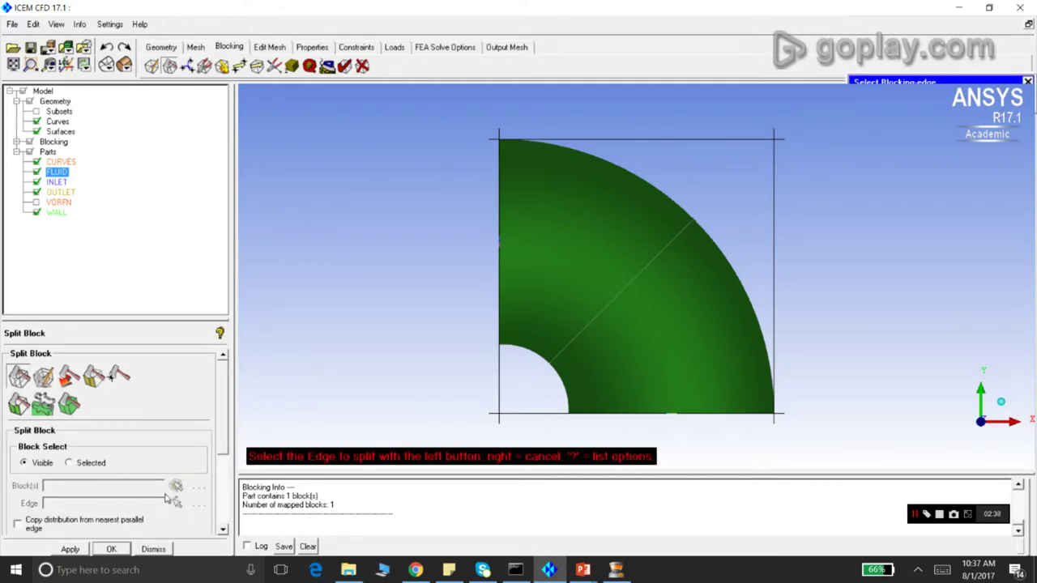
left_click(562, 414)
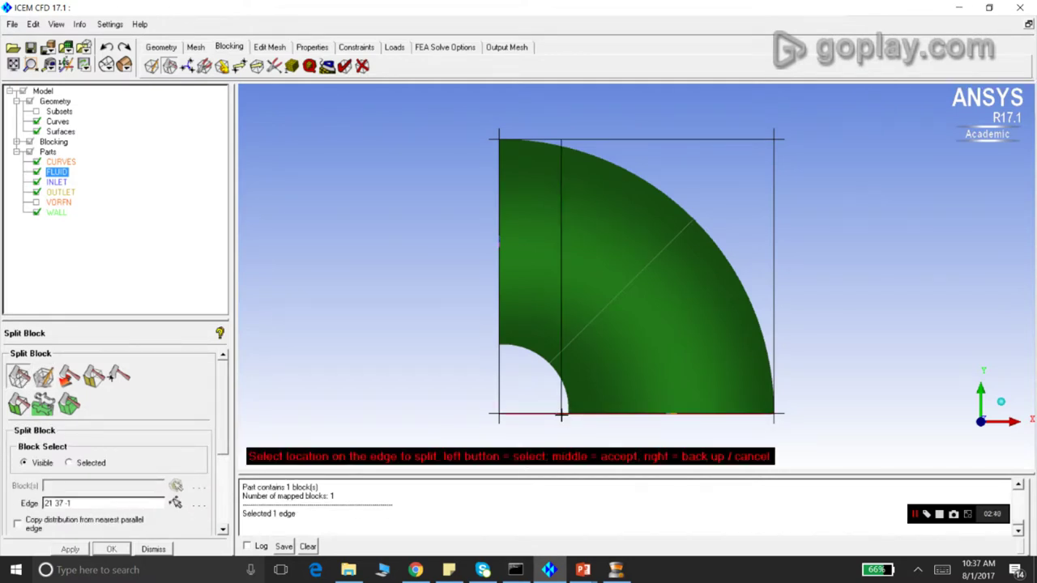
mouse_move(565, 419)
left_mouse_down()
mouse_move(562, 398)
mouse_move(570, 415)
left_mouse_up()
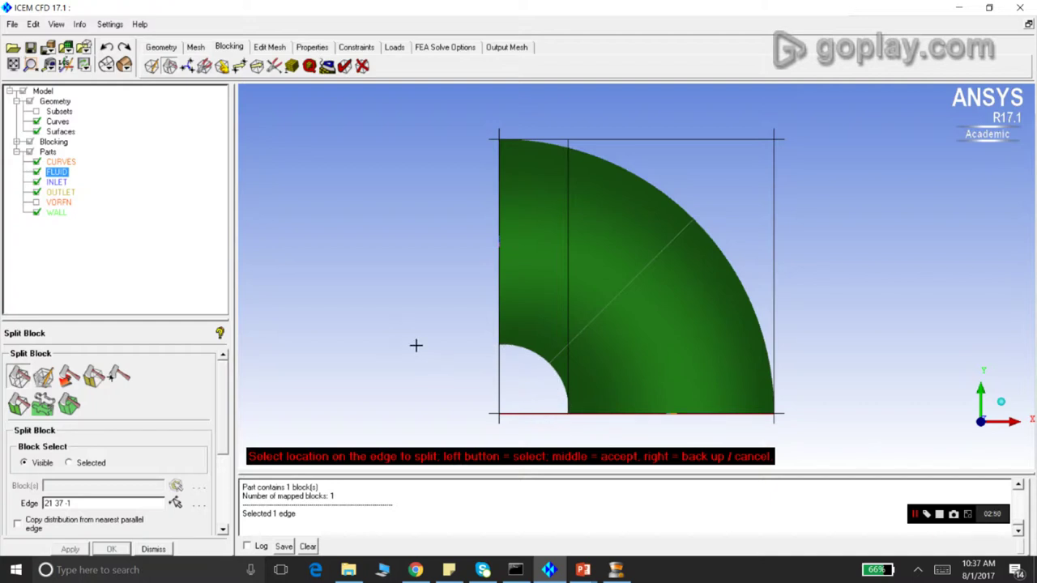
middle_click(379, 317)
left_click(72, 550)
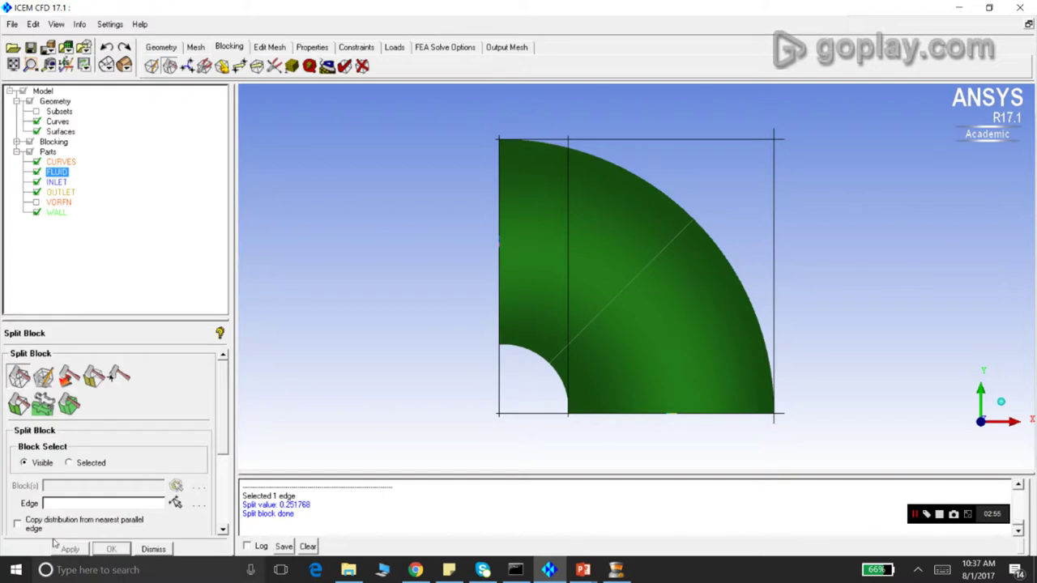
Split the visible blocks horizontally through the inlet-side edge, level with the lower end of the inlet
left_click(175, 503)
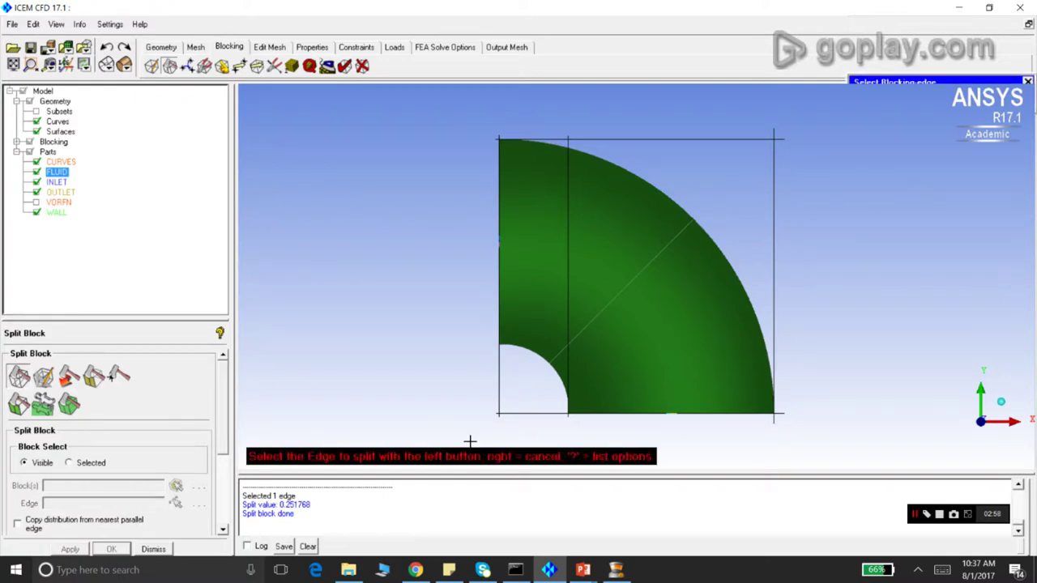
left_click(499, 352)
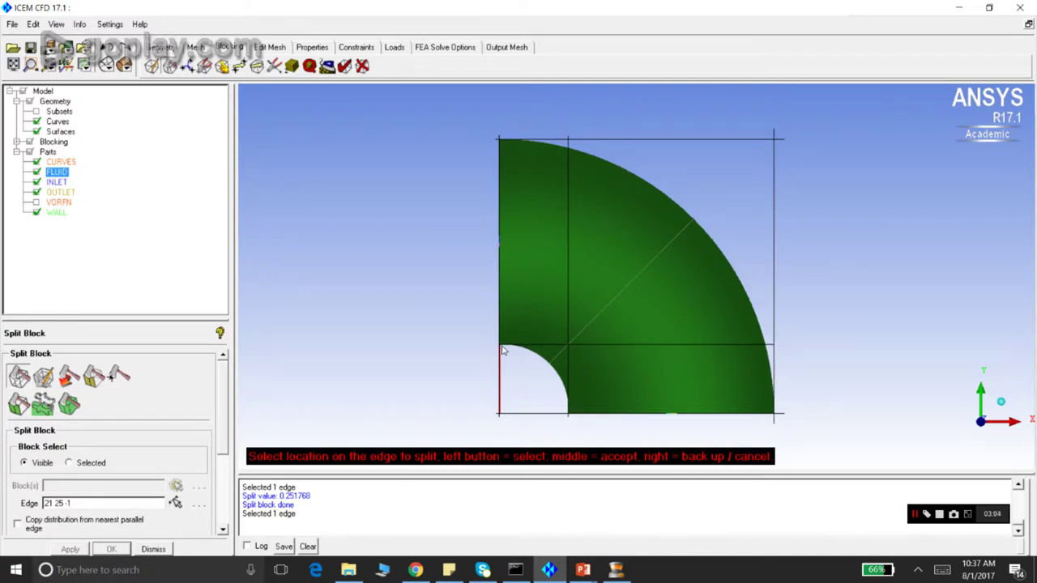
left_click(437, 362)
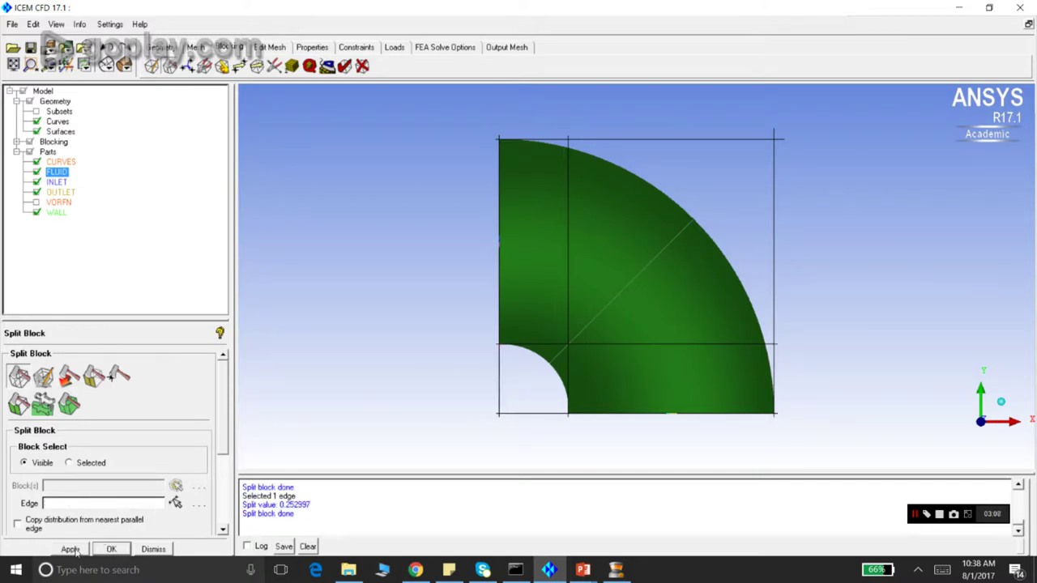
left_click(159, 549)
Delete the small corner block inside the elbow's inner bend without permanent deletion
left_click_drag(484, 270, 451, 302)
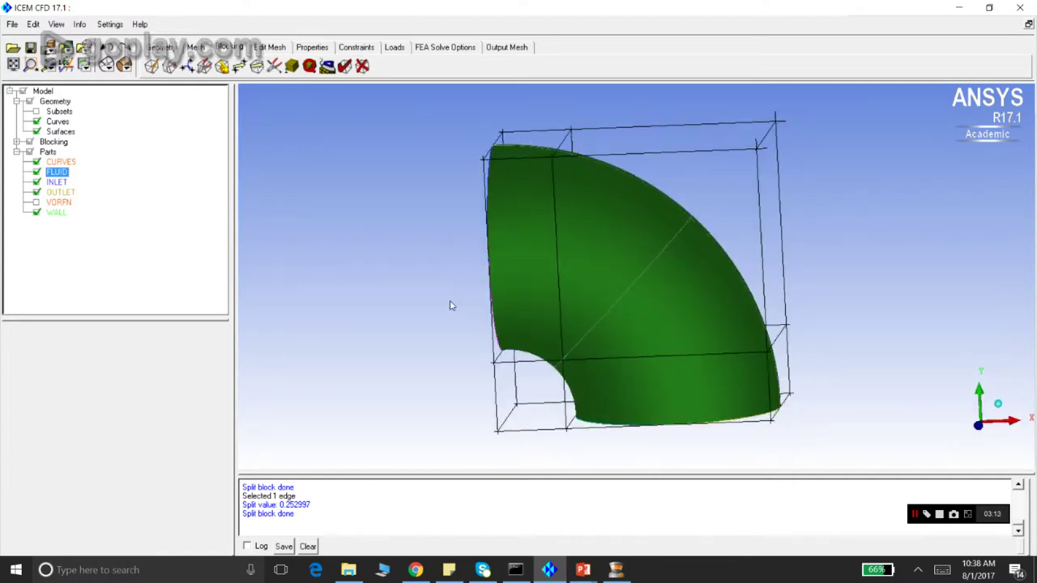
left_click(362, 66)
left_click(197, 357)
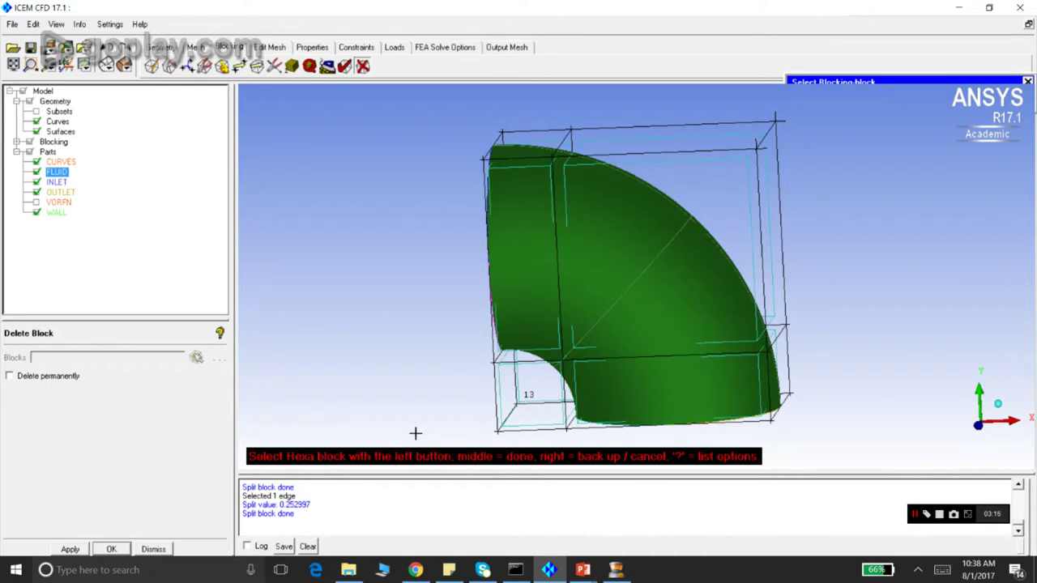
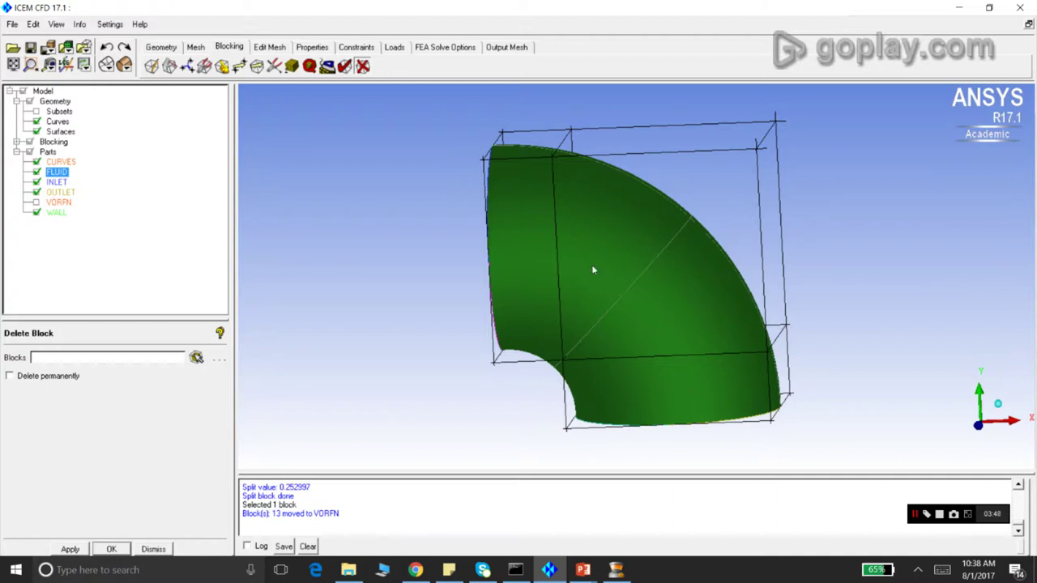
left_click(36, 211)
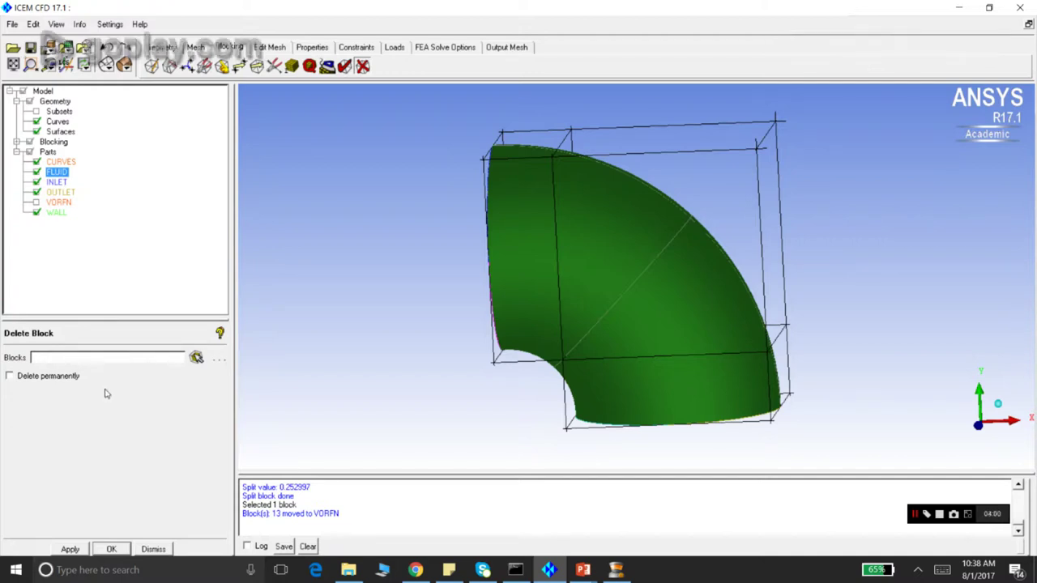
left_click(153, 549)
Associate the four block edges around the inlet face with the four curves of the inlet circle
left_click_drag(347, 397, 532, 171)
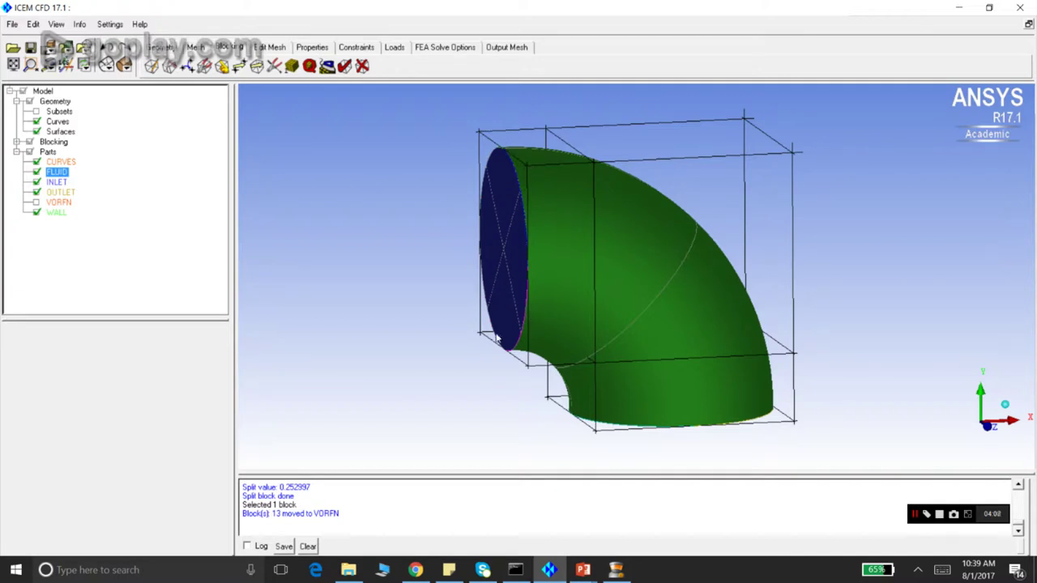
left_click(223, 66)
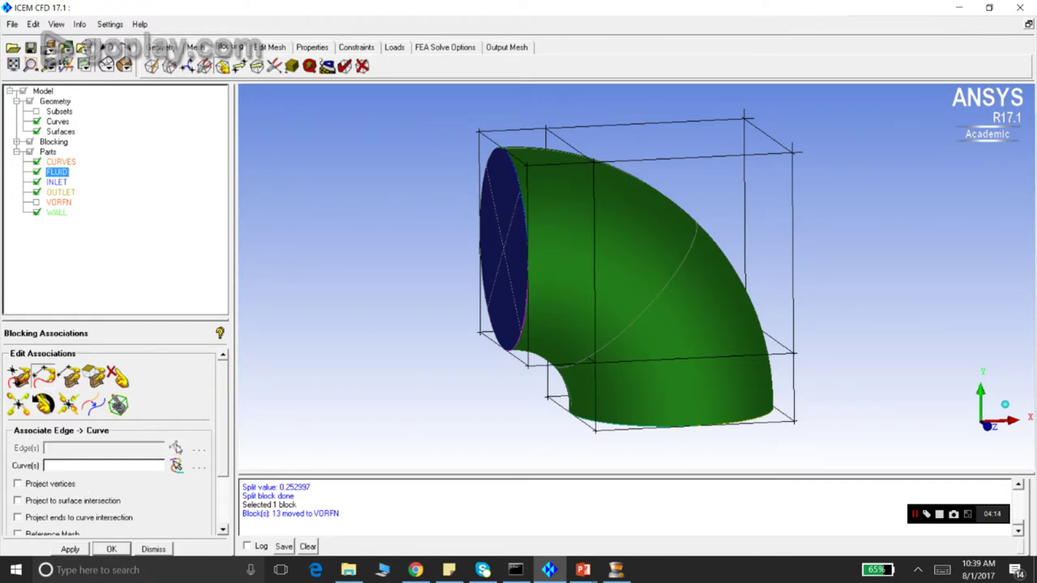
left_click(175, 450)
left_click(507, 150)
left_click(527, 191)
left_click(509, 356)
left_click(480, 294)
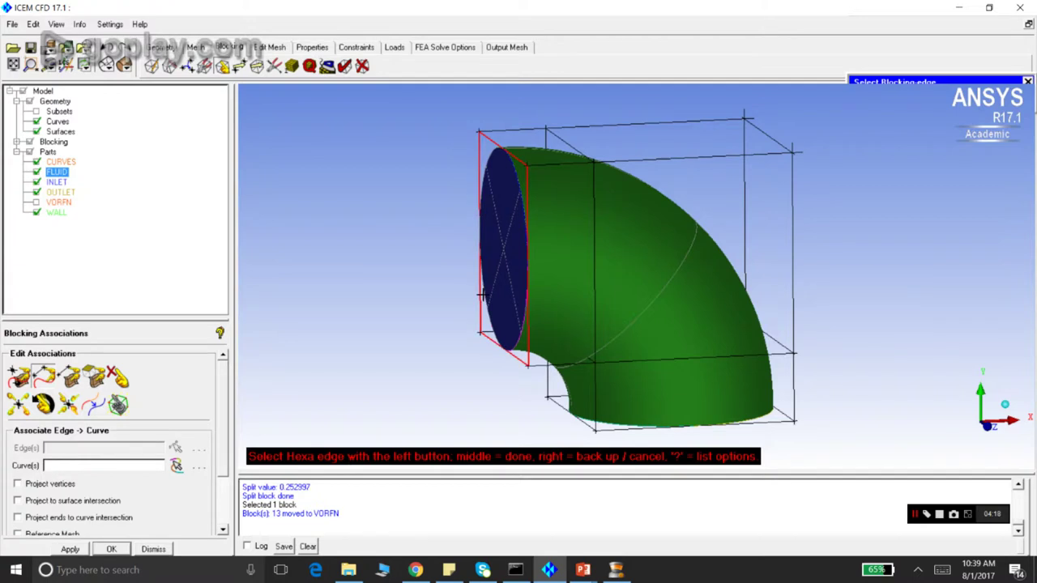
middle_click(434, 188)
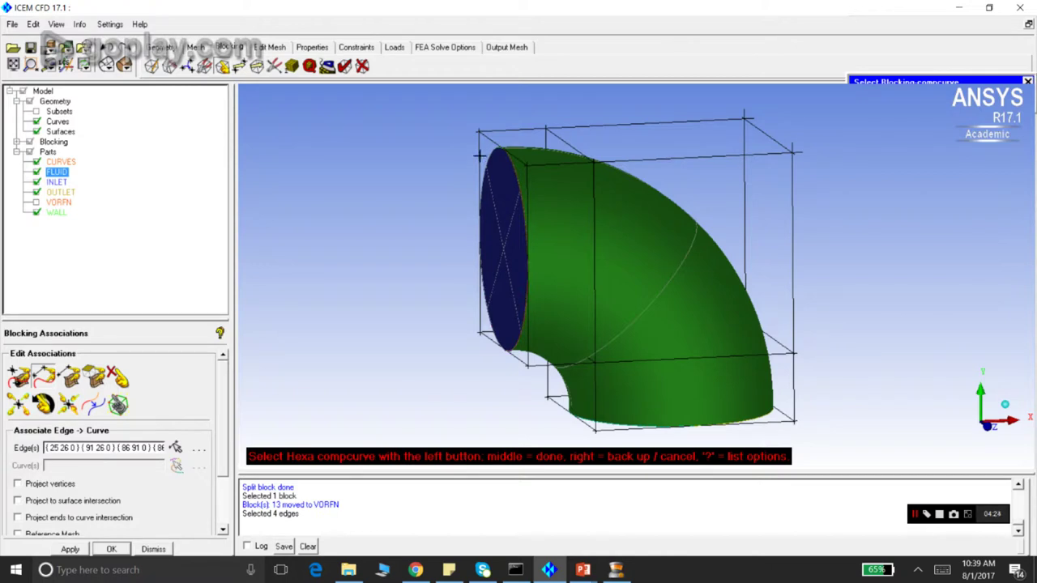
middle_click(415, 197)
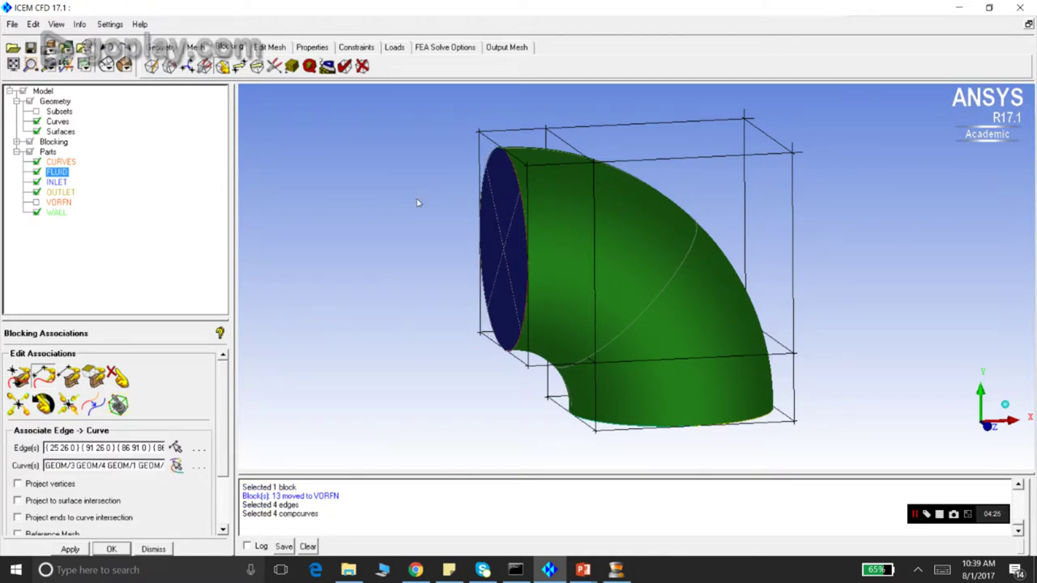
left_click(70, 549)
Associate the four block edges around the outlet face with the four curves of the outlet circle
scroll(513, 159, "up", 1)
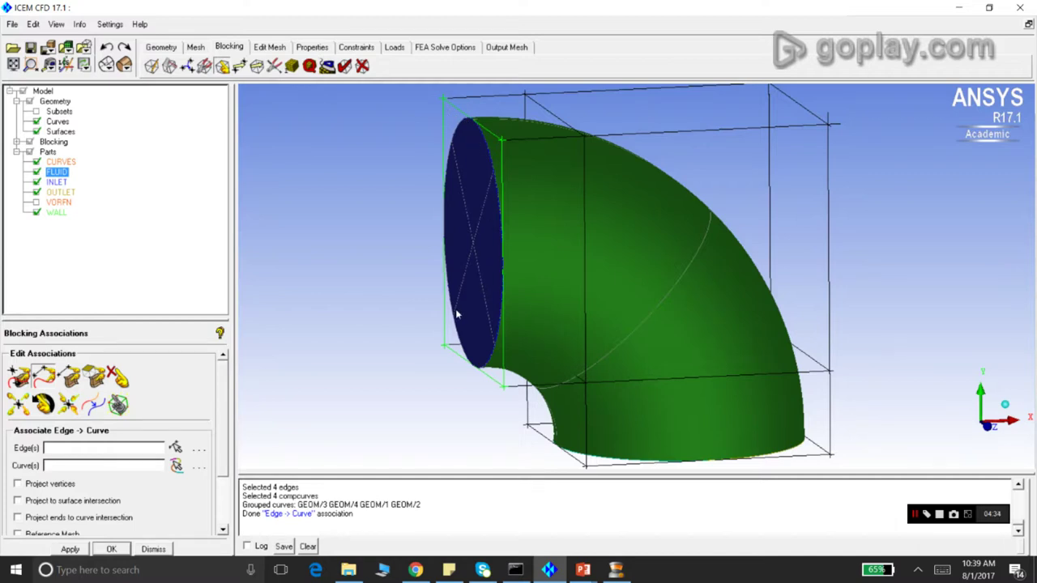
scroll(589, 206, "down", 2)
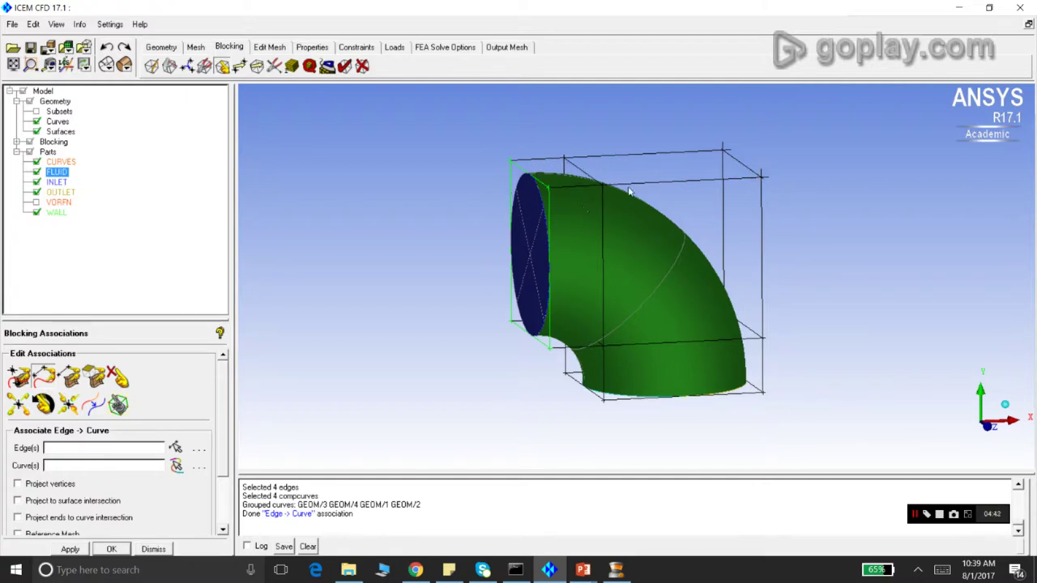
scroll(608, 185, "up", 1)
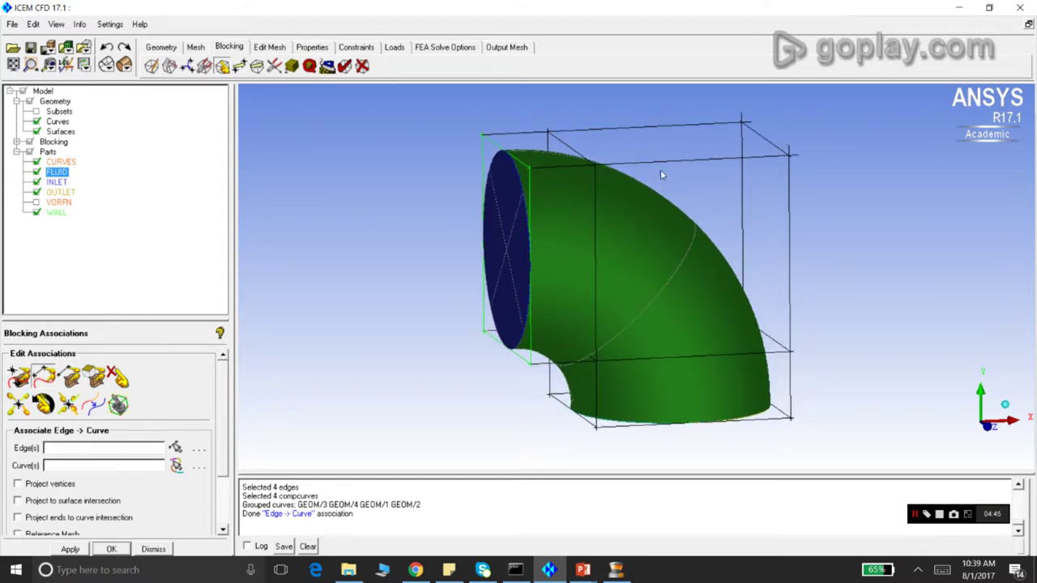
left_click_drag(636, 343, 611, 238)
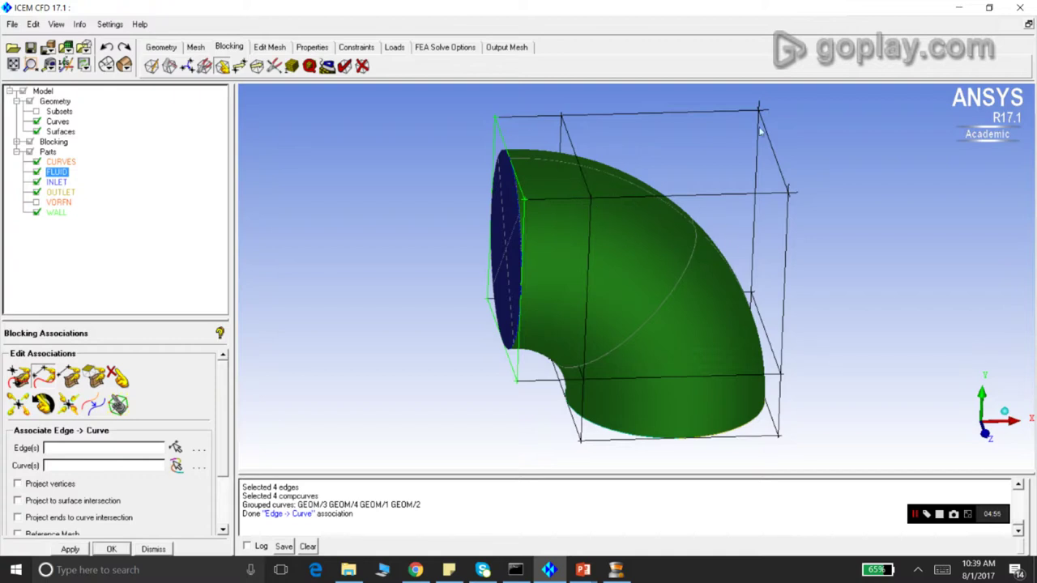
left_click_drag(624, 395, 684, 361)
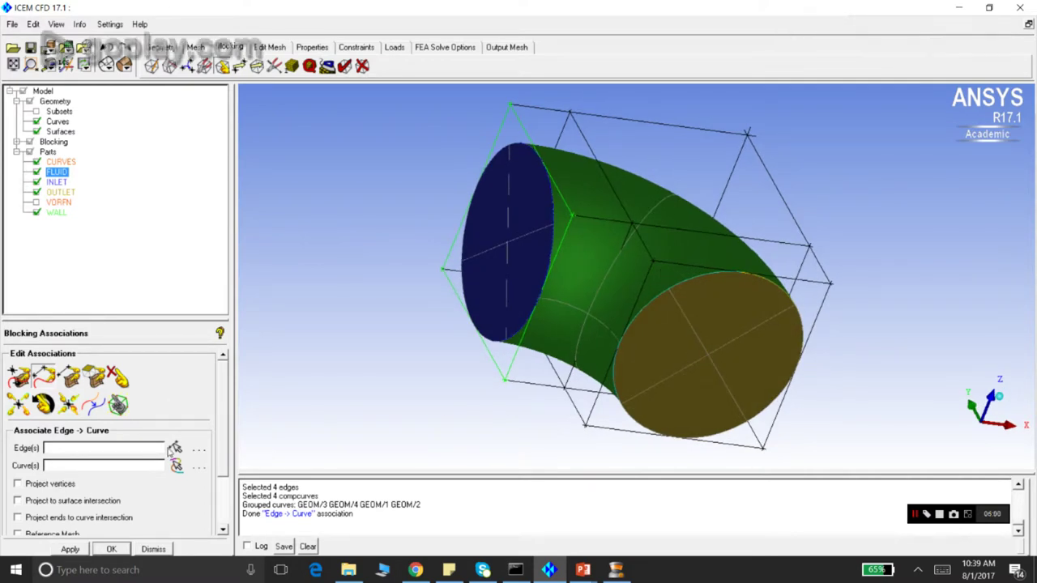
left_click(175, 447)
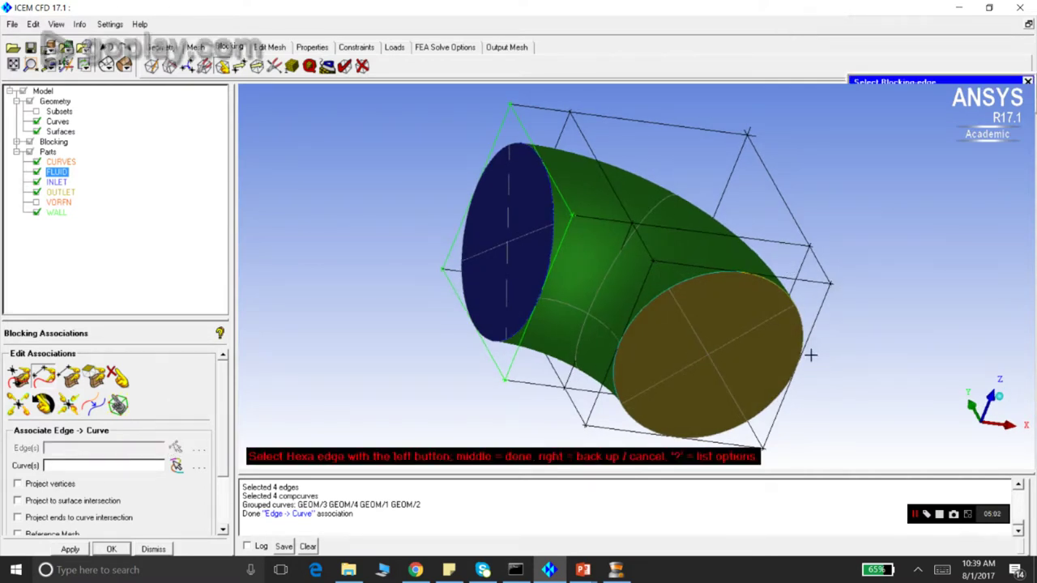
left_click(676, 264)
left_click(820, 305)
left_click(639, 434)
left_click(598, 392)
middle_click(384, 366)
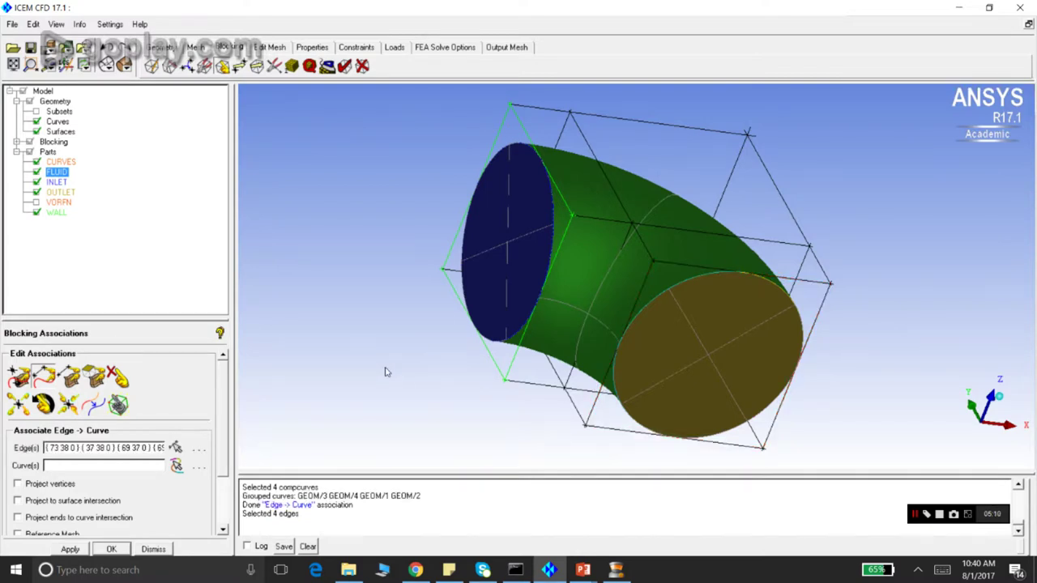
left_click(179, 466)
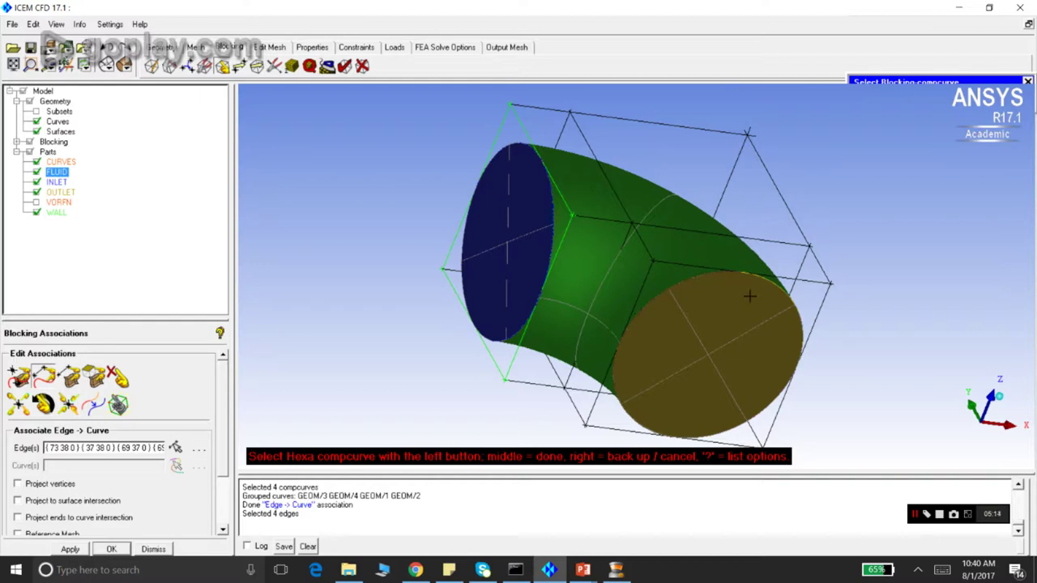
left_click(737, 432)
middle_click(387, 329)
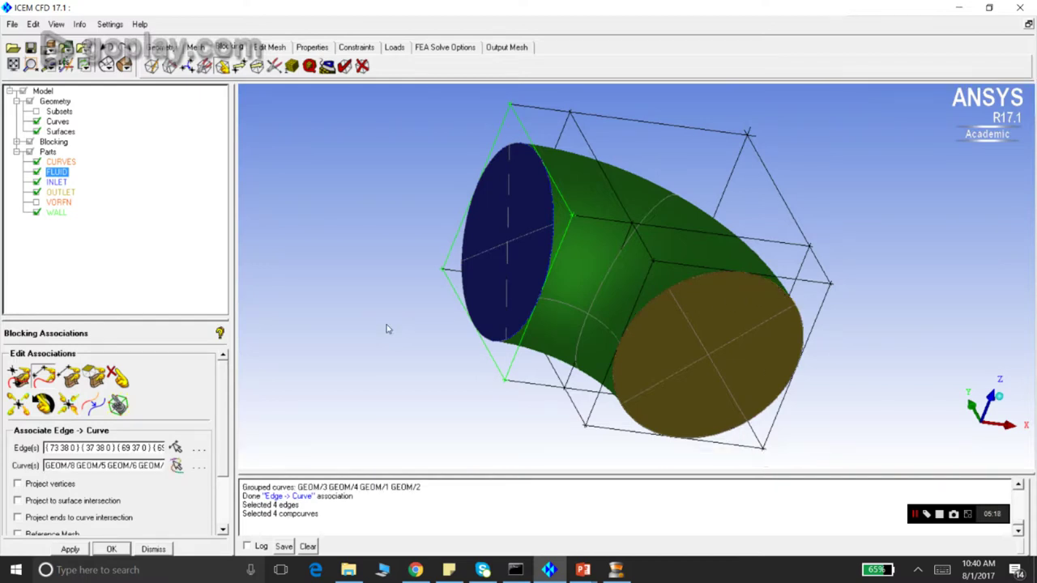
left_click(71, 549)
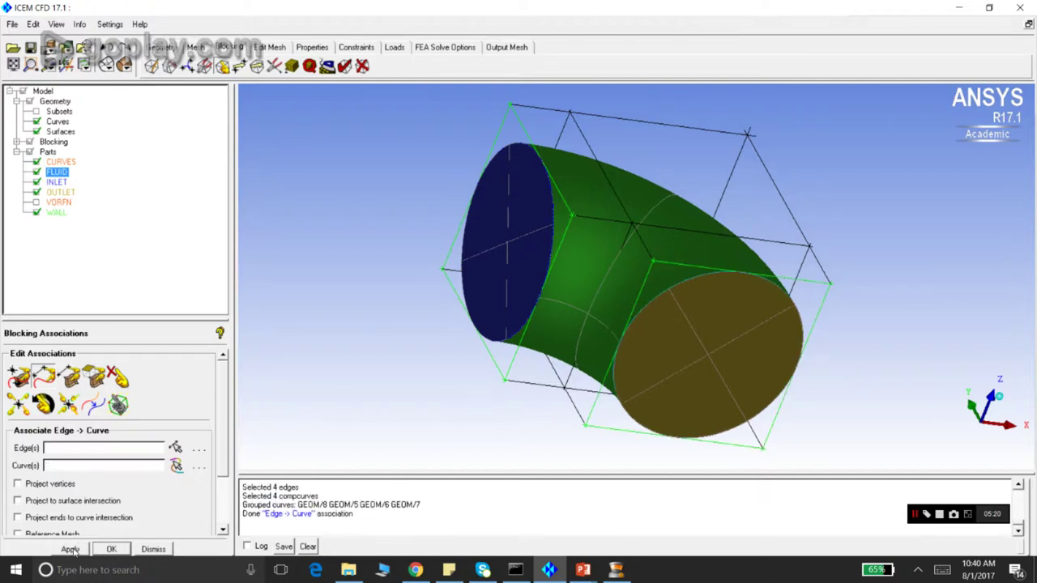
left_click_drag(777, 340, 545, 346)
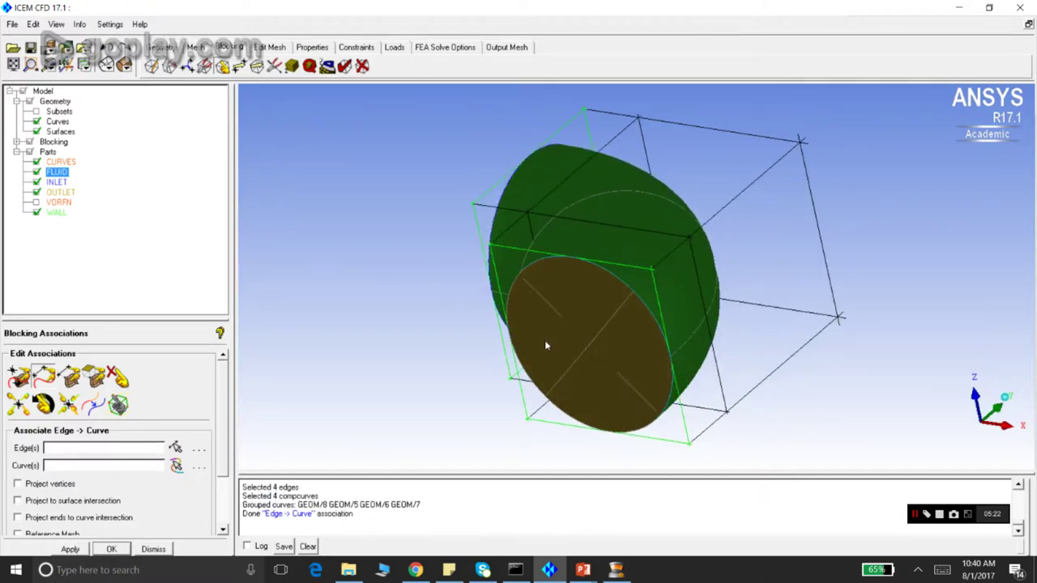
left_click(153, 549)
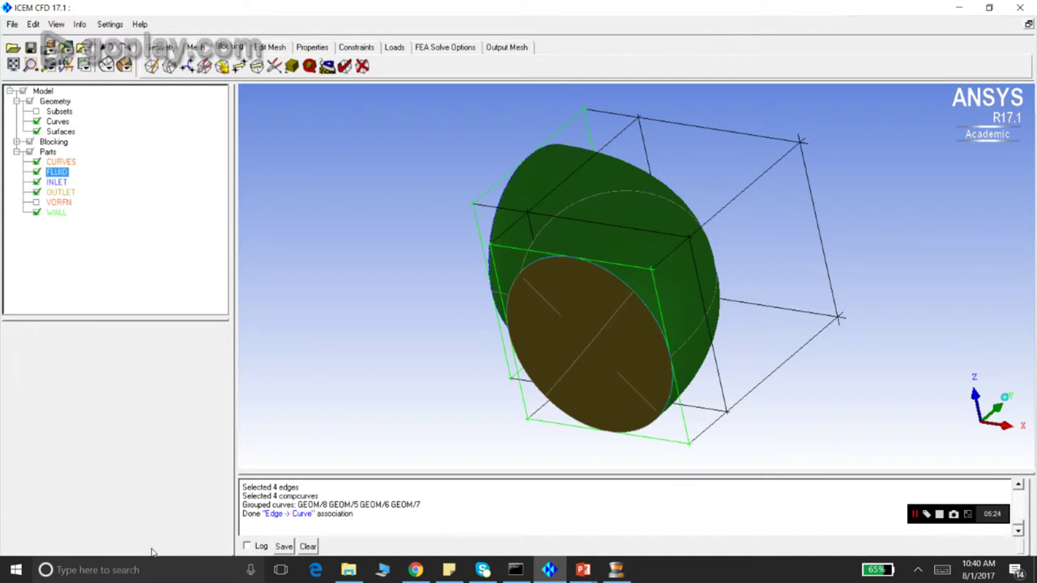
Show the blocking vertices and snap-project all visible vertices onto the geometry, without moving O-grid nodes
left_click_drag(386, 228, 695, 394)
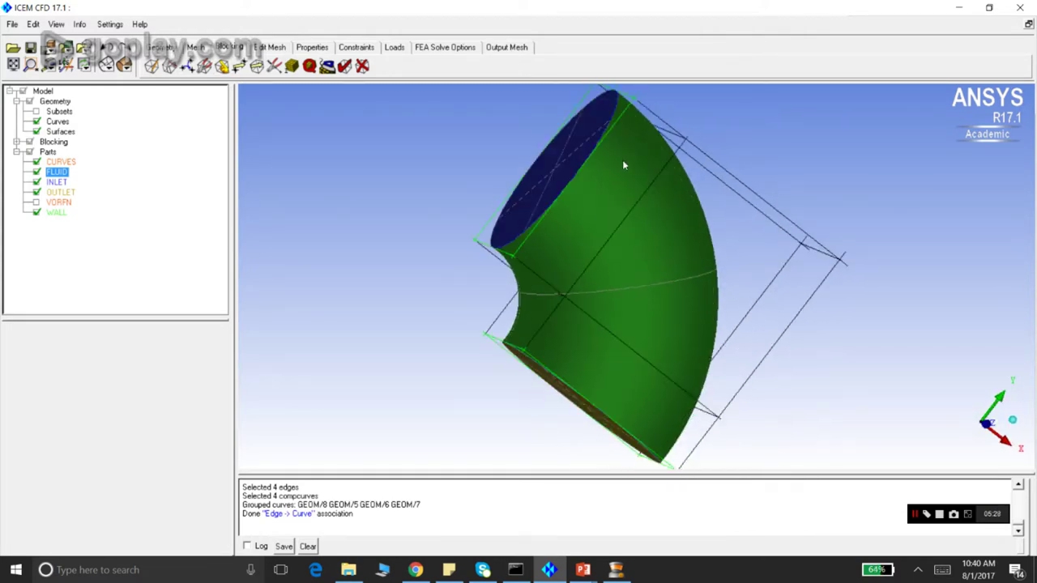
left_click_drag(623, 165, 603, 162)
left_click(222, 66)
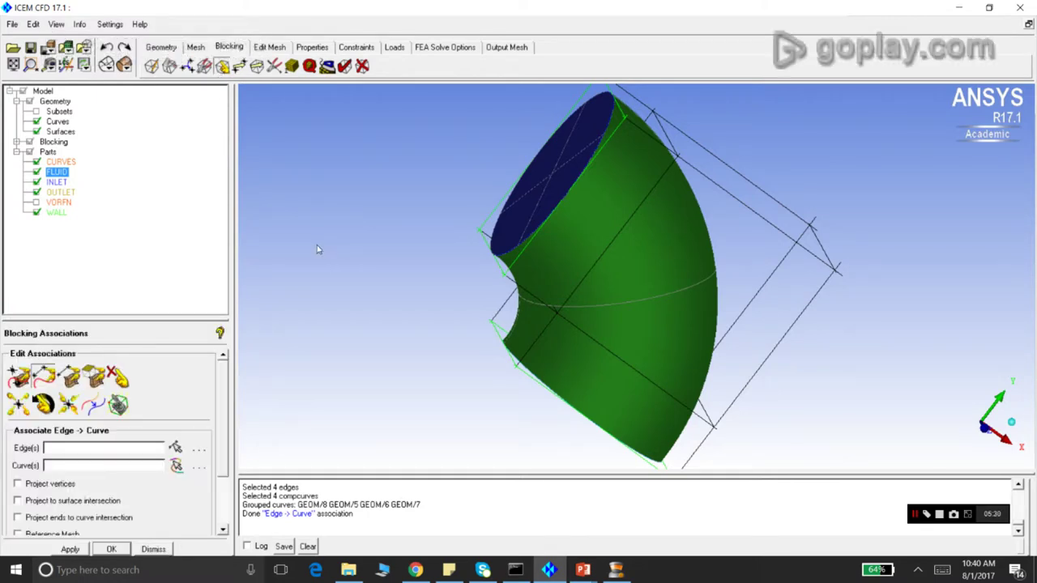
scroll(317, 250, "down", 2)
left_click(17, 141)
left_click(36, 162)
left_click_drag(861, 359, 800, 349)
left_click(68, 403)
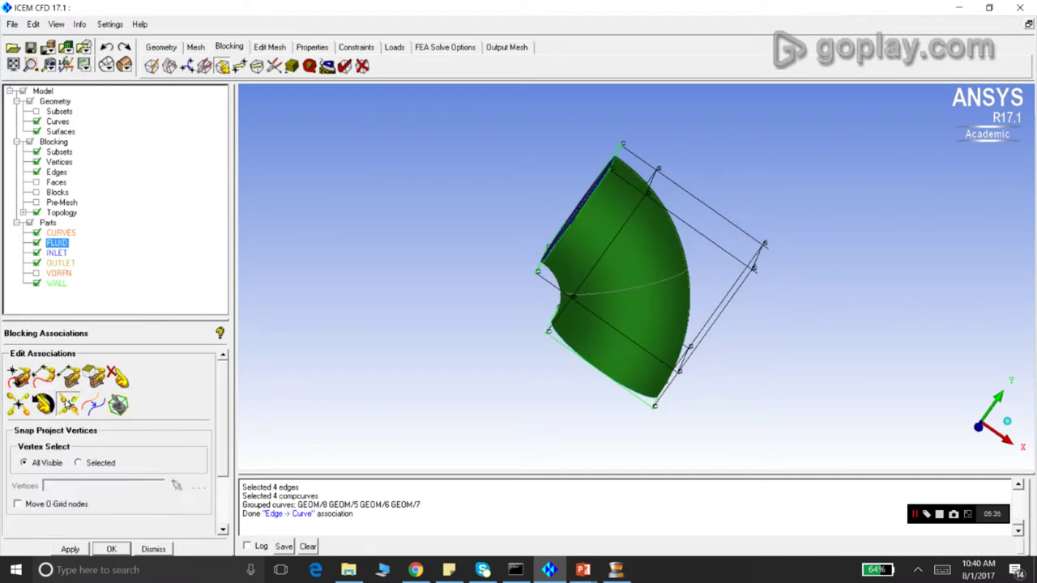
left_click(70, 549)
left_click(153, 549)
Examine the projected vertices and block edges around the inlet face and along the elbow wall
left_click_drag(575, 275, 643, 244)
scroll(661, 182, "up", 2)
scroll(661, 182, "down", 1)
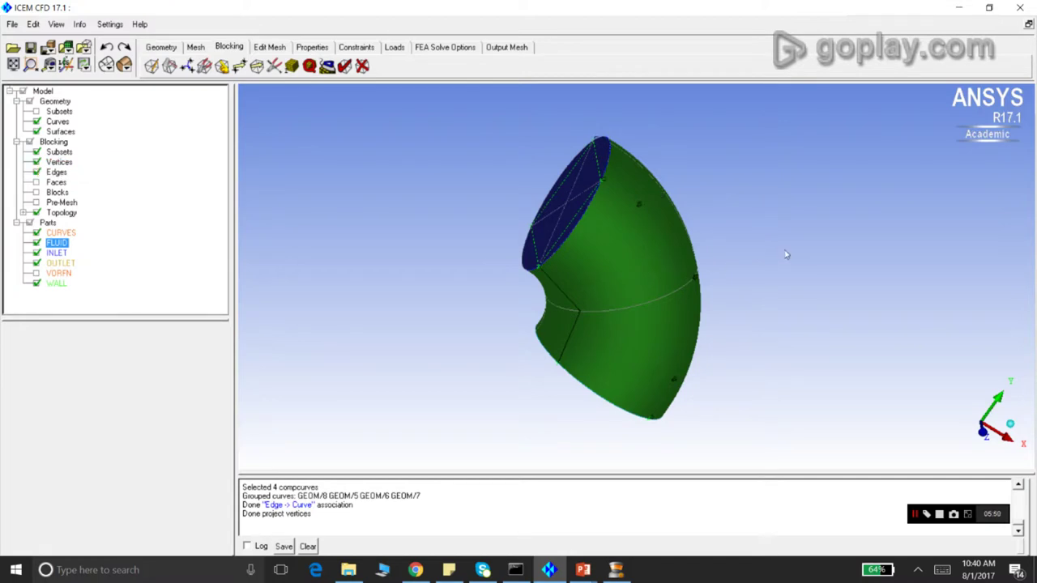
scroll(640, 183, "up", 2)
scroll(586, 195, "down", 1)
mouse_move(605, 128)
left_mouse_down()
mouse_move(631, 183)
mouse_move(629, 235)
mouse_move(610, 119)
left_mouse_up()
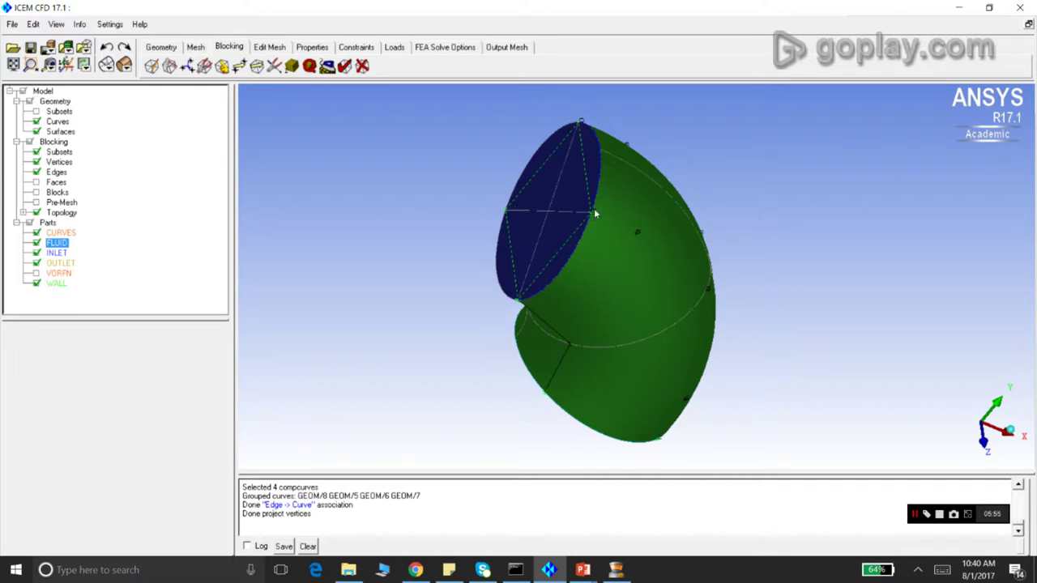
left_click_drag(590, 214, 595, 222)
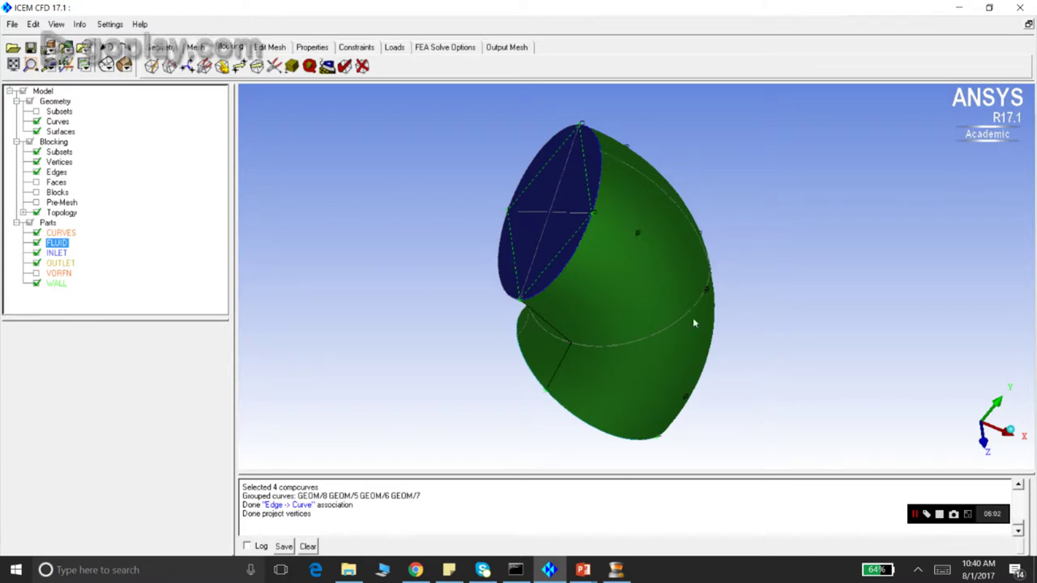
left_click_drag(704, 332, 437, 251)
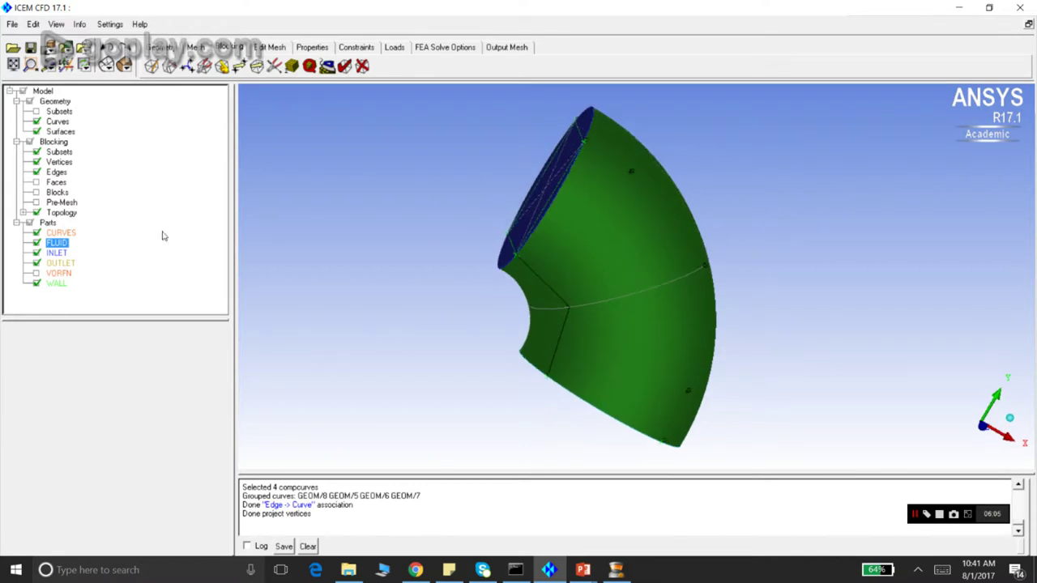
Hide the surfaces and move the two overlapping outer-bend vertices nearest the inlet toward the middle of the outer bend
left_click(36, 131)
left_click_drag(687, 354, 691, 320)
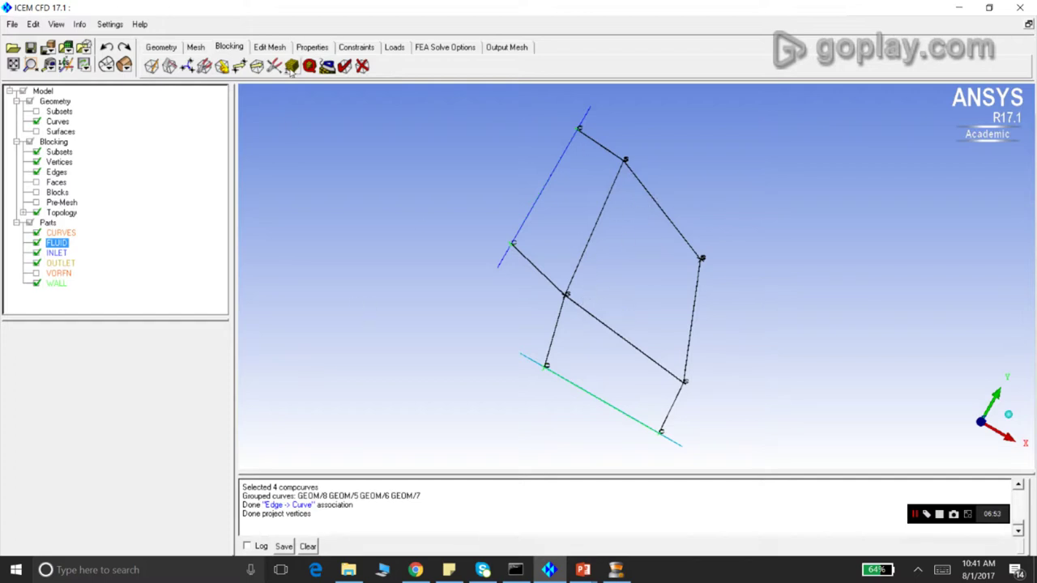
left_click(239, 68)
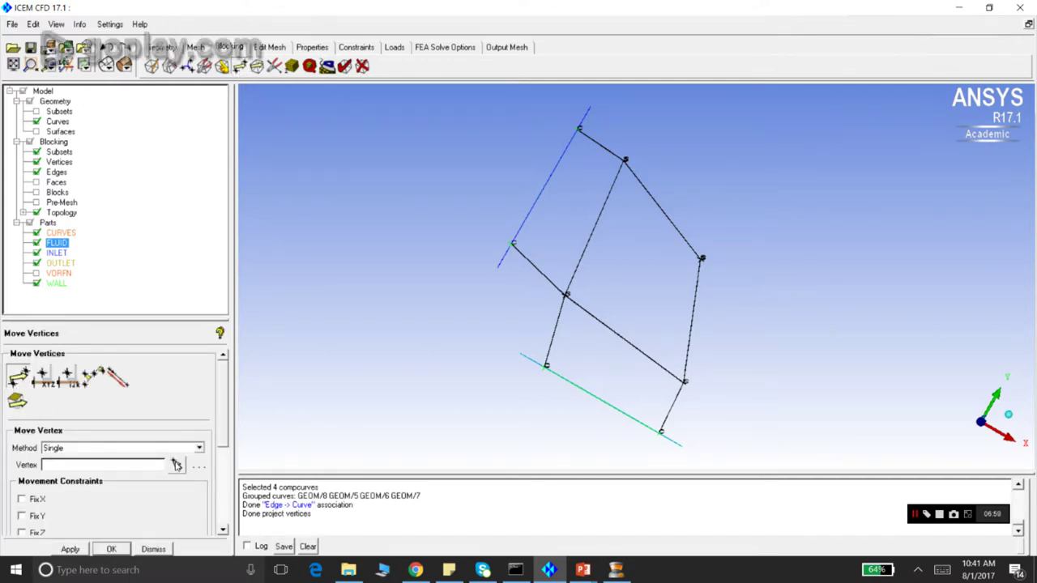
left_click(175, 465)
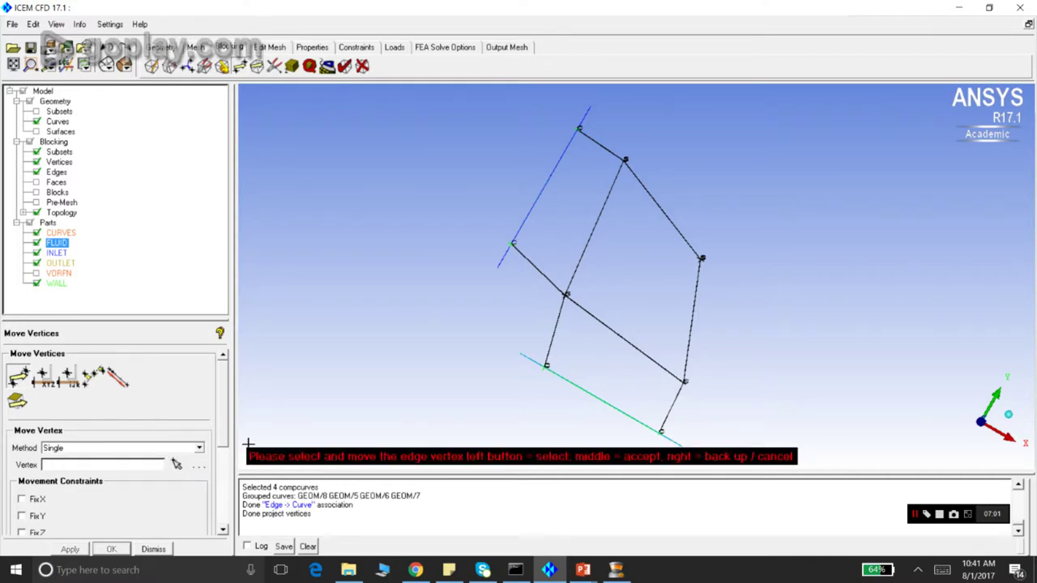
left_click_drag(624, 161, 640, 199)
left_click_drag(625, 160, 649, 199)
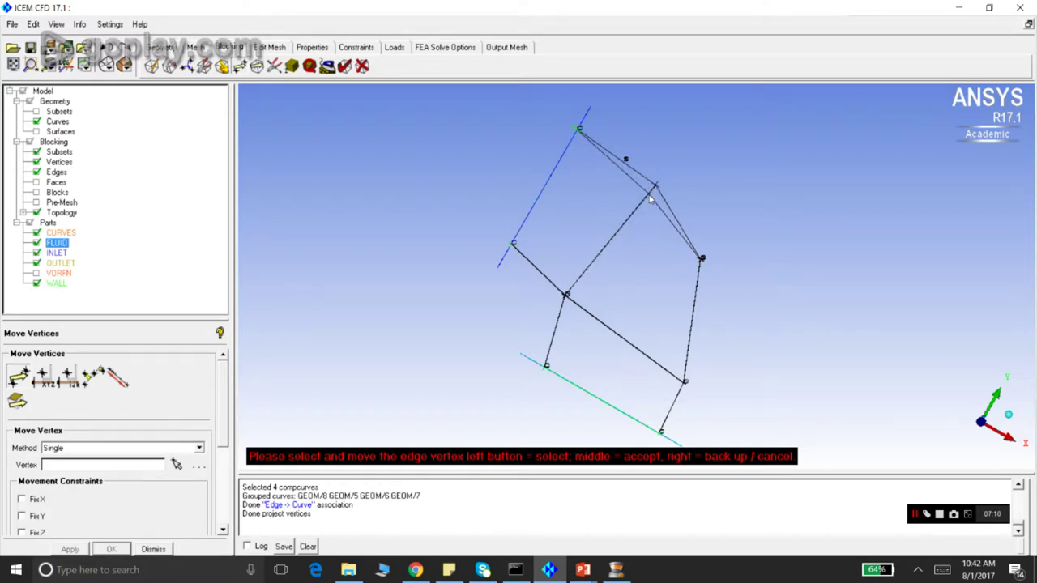
middle_click(763, 170)
left_click_drag(766, 173, 796, 186)
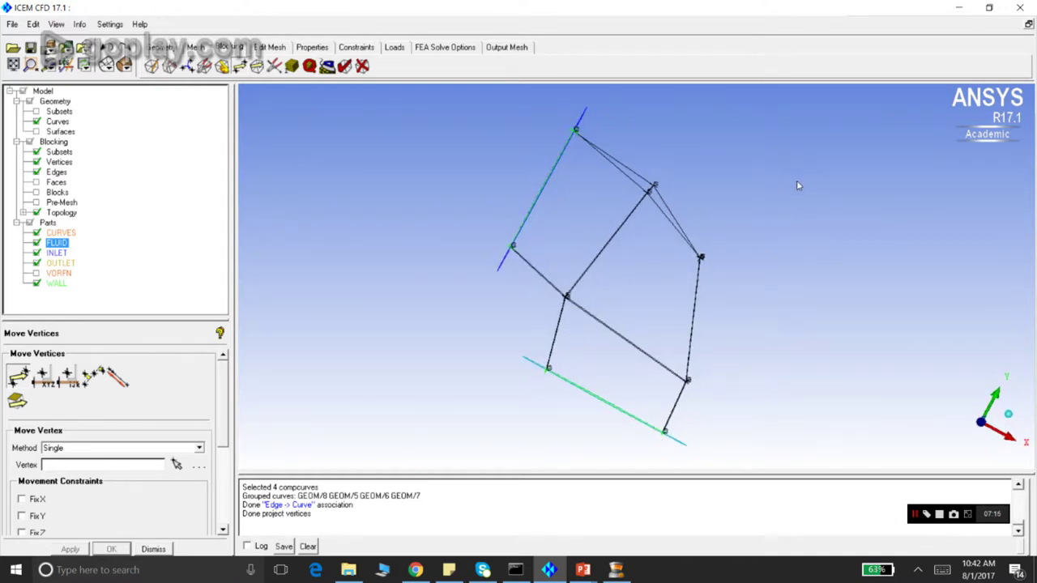
Shift the same pair of outer-bend vertices slightly further from the inlet to even out the block spacing
left_click(177, 464)
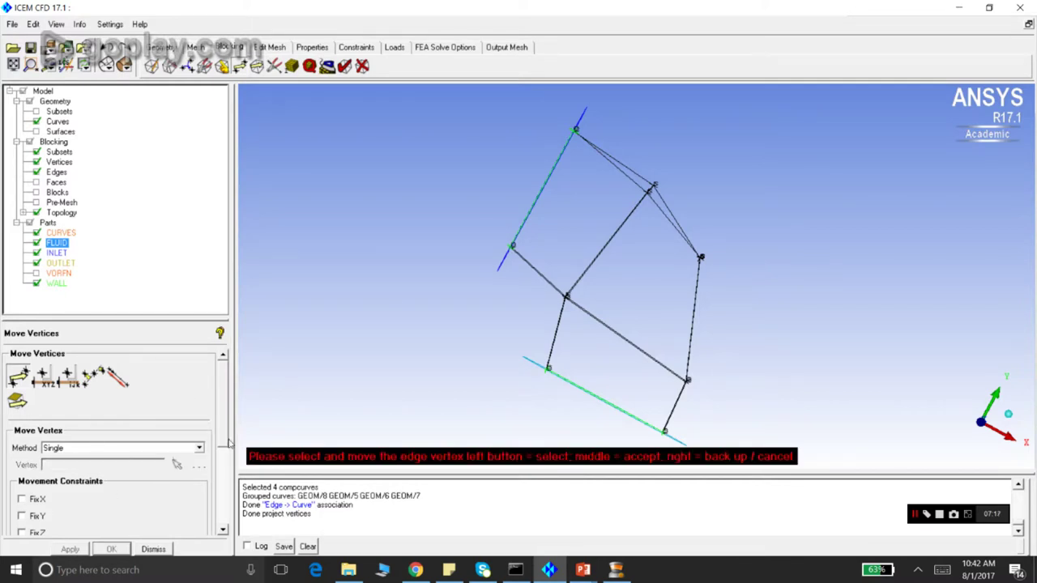
left_click_drag(648, 194, 657, 195)
middle_click(717, 178)
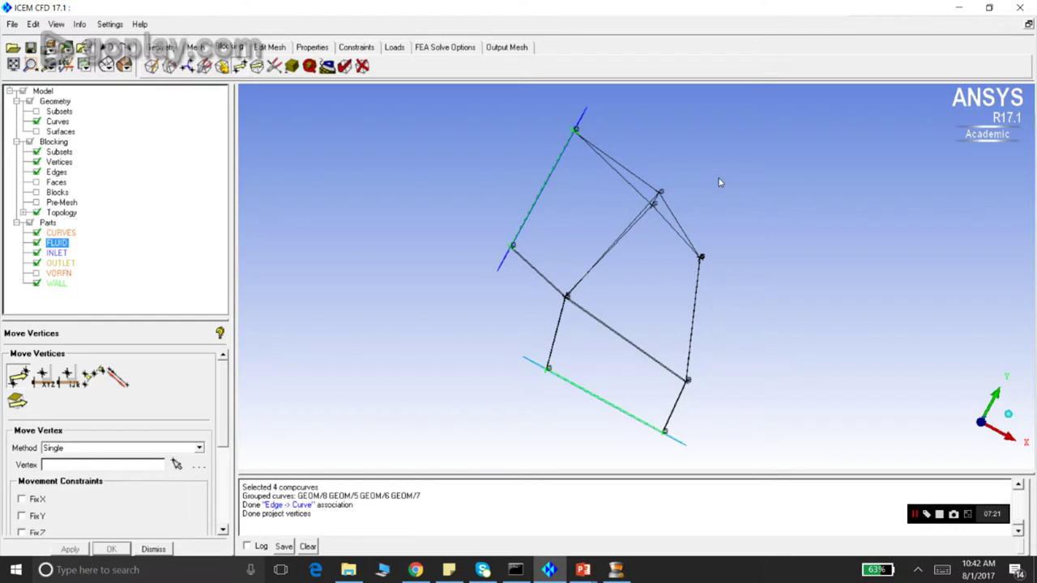
left_click(153, 549)
left_click_drag(528, 285, 578, 304)
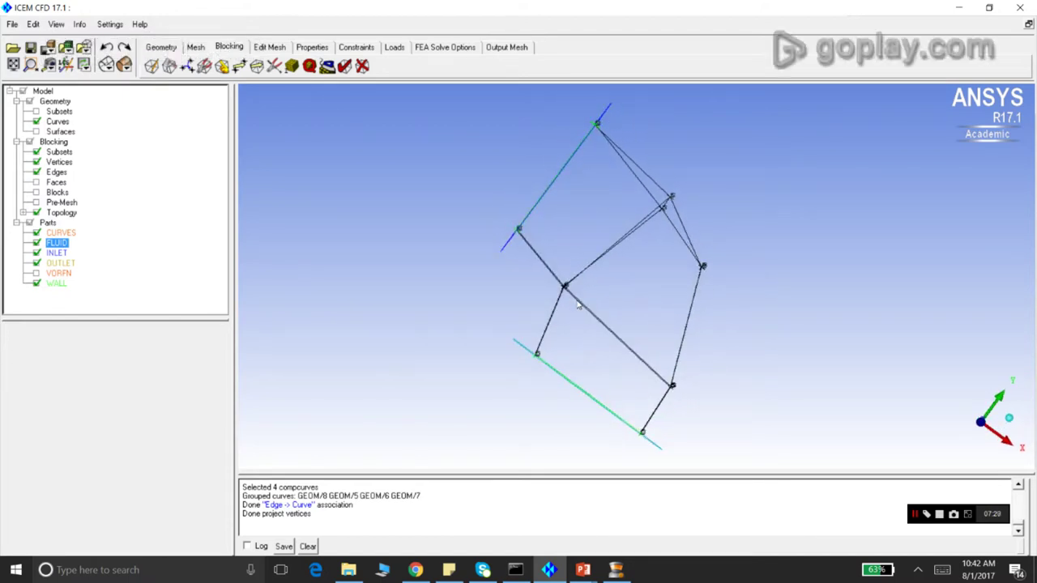
mouse_move(676, 217)
left_mouse_down()
mouse_move(622, 237)
mouse_move(664, 203)
mouse_move(669, 224)
mouse_move(678, 215)
left_mouse_up()
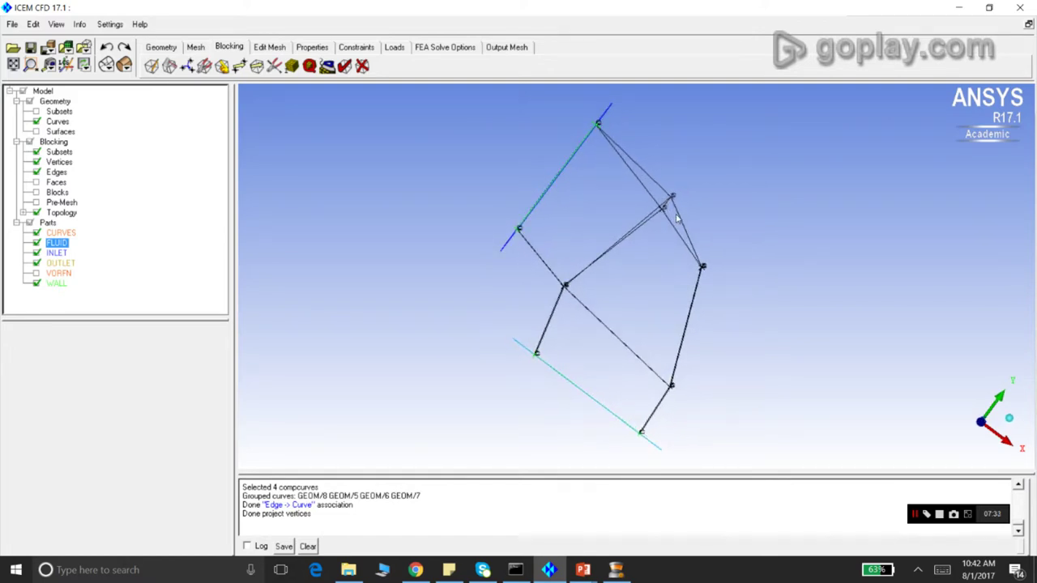
Snap-project all visible vertices again so the relocated outer-bend vertices lie on the geometry
left_click(222, 66)
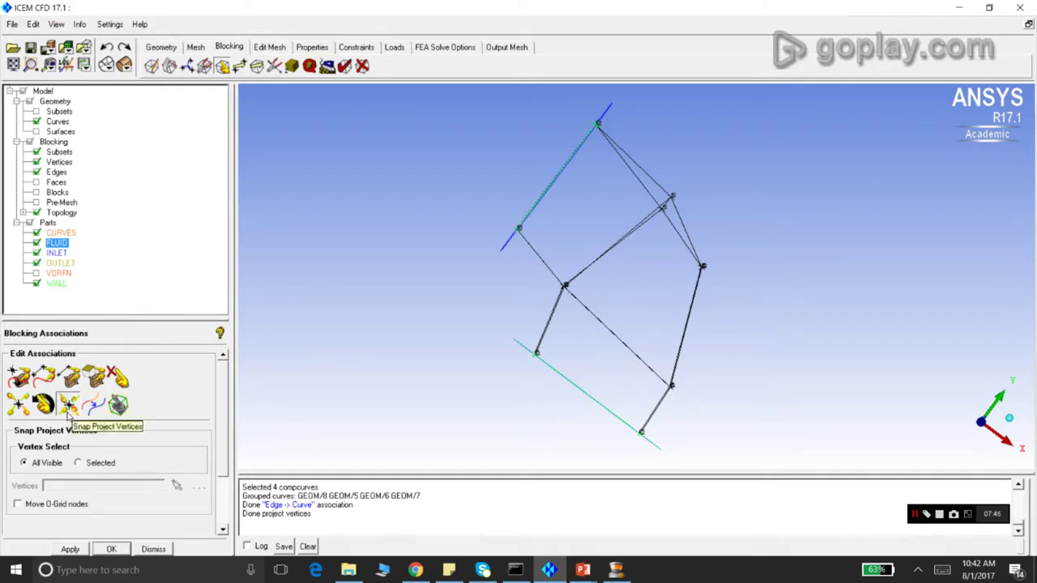
left_click(71, 550)
left_click(153, 549)
left_click_drag(606, 168, 662, 369)
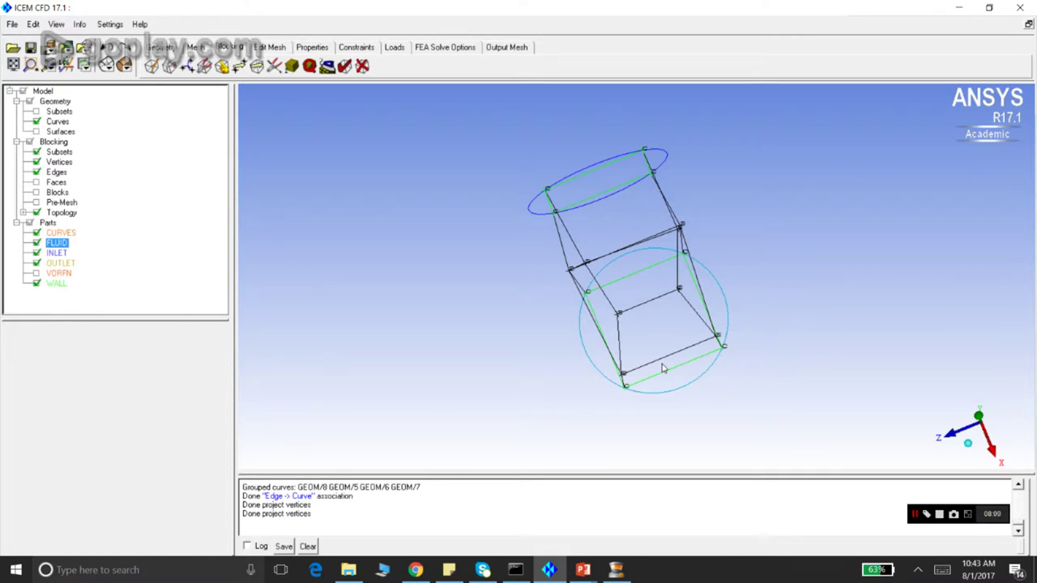
Move a single outer-bend vertex slightly outward, away from its paired vertex, to lengthen the block edge between them
left_click_drag(662, 369, 673, 381)
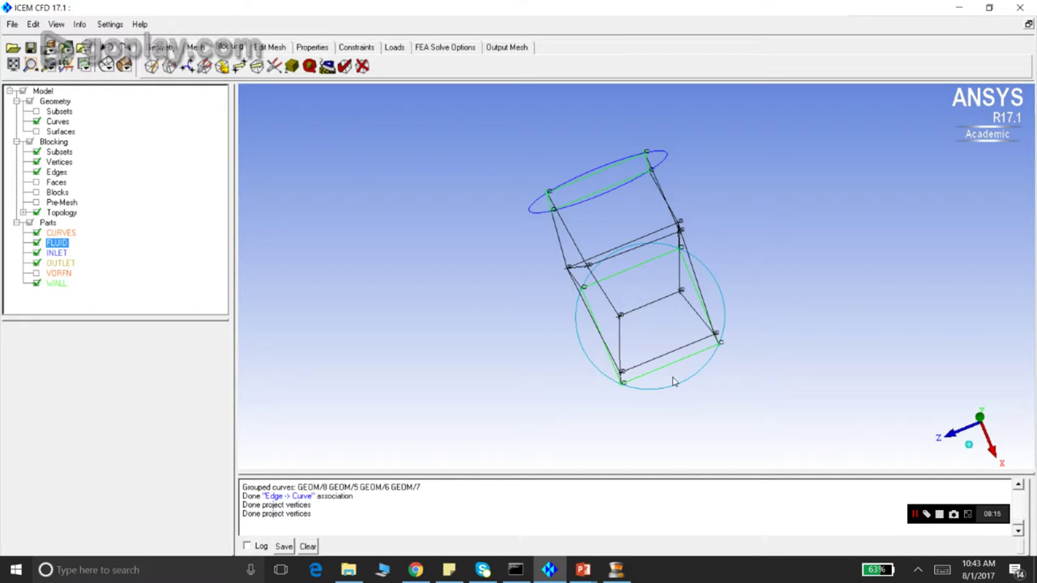
left_click_drag(673, 381, 662, 410)
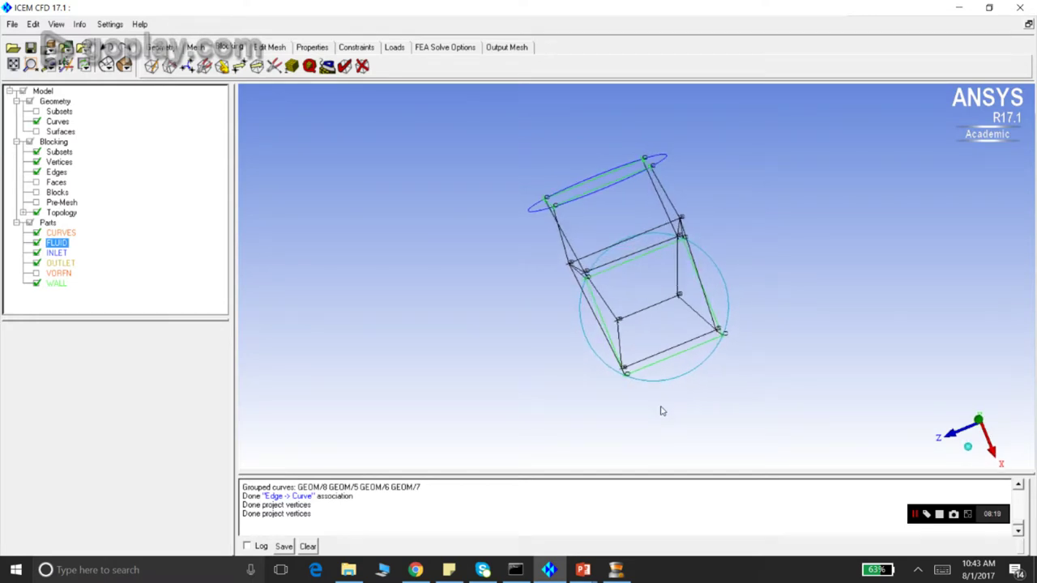
left_click(241, 67)
left_click(177, 466)
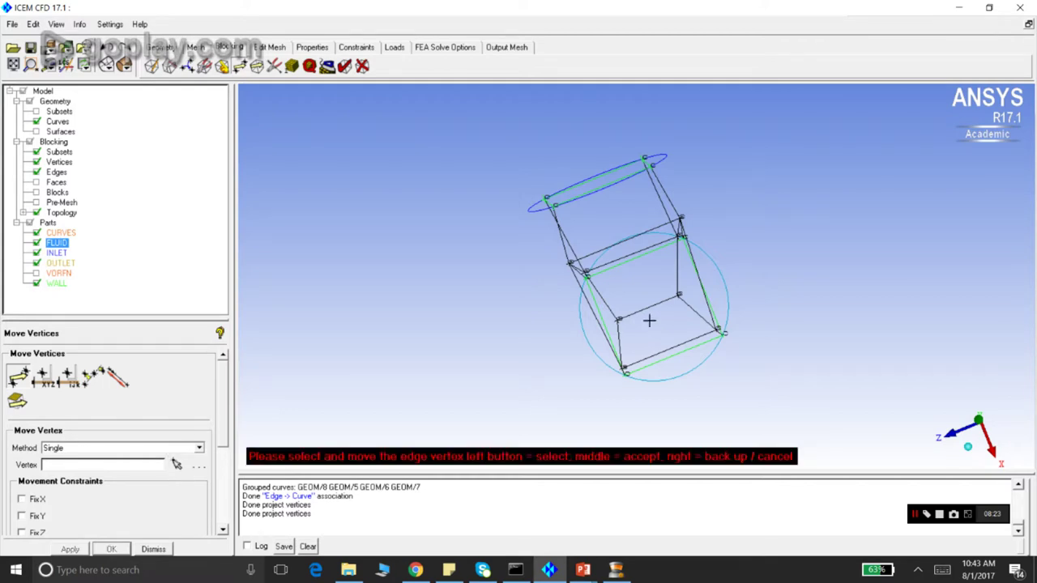
mouse_move(678, 297)
left_mouse_down()
mouse_move(689, 296)
mouse_move(680, 295)
left_mouse_up()
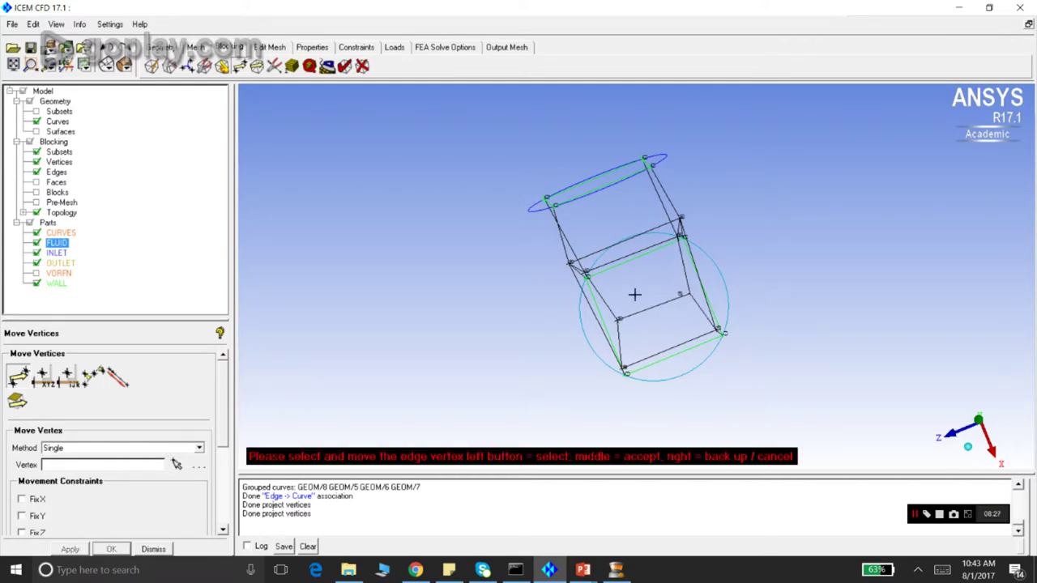
middle_click(424, 290)
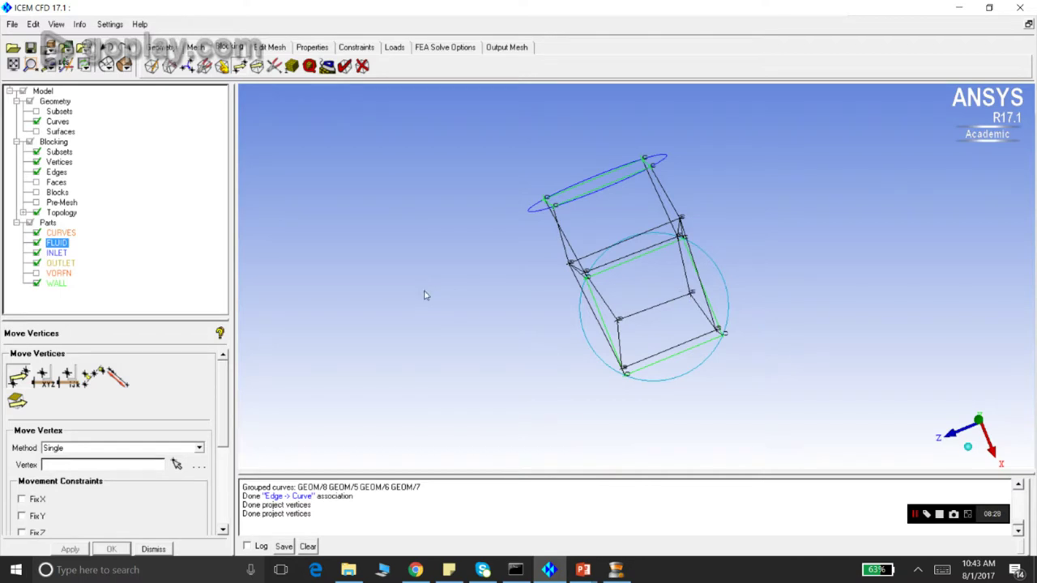
left_click(153, 549)
Snap-project all visible vertices to the geometry after the single-vertex move and check the blocking from the side of the elbow
left_click(256, 66)
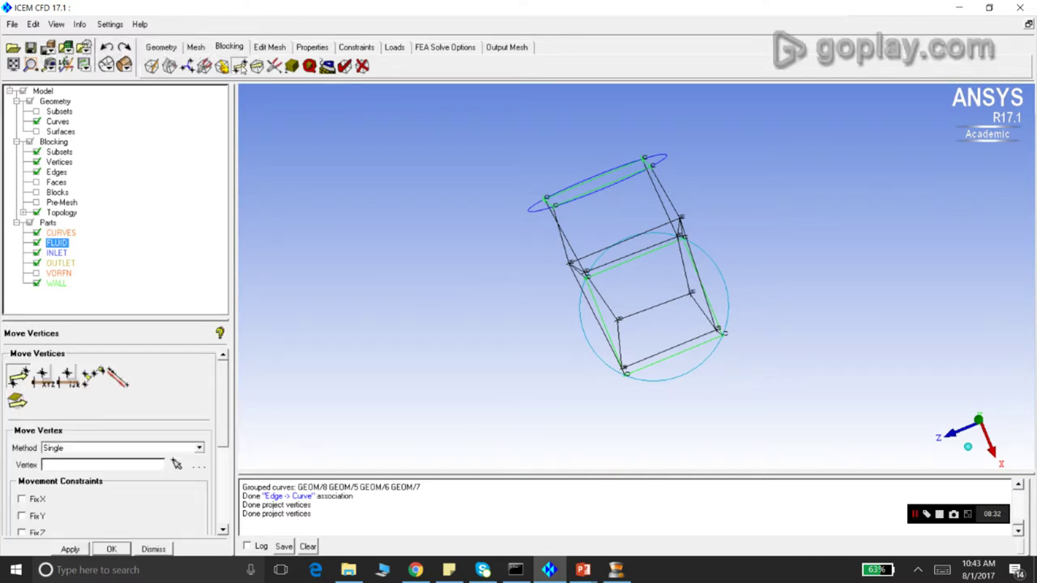
left_click(222, 66)
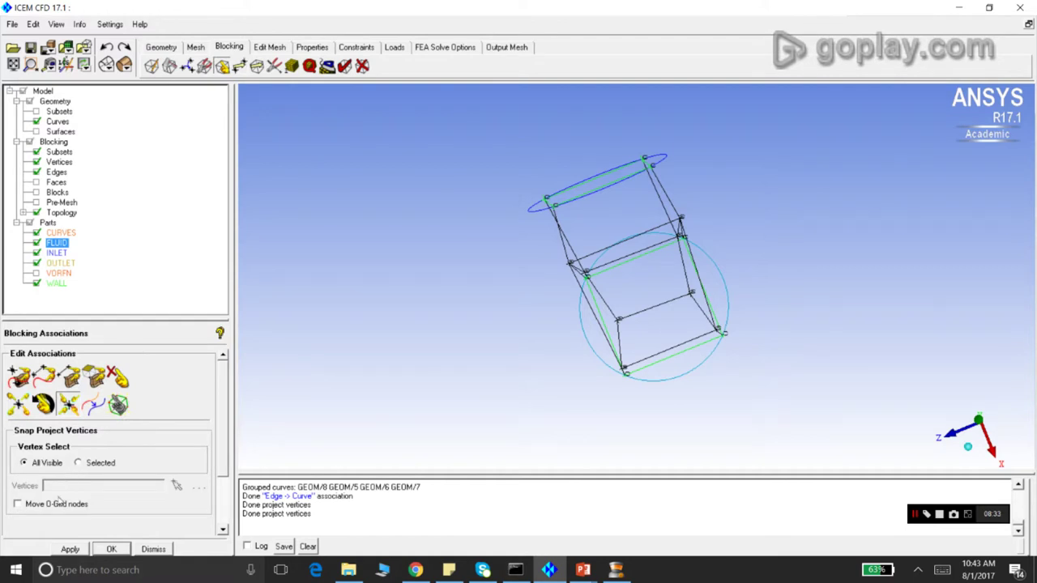
left_click(80, 552)
left_click(153, 549)
left_click_drag(453, 219, 527, 205)
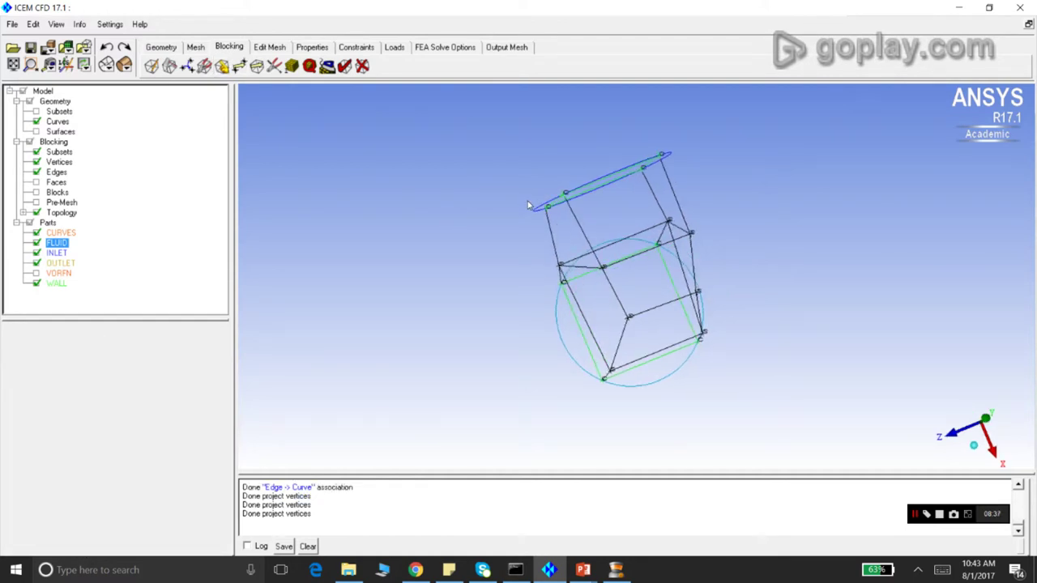
left_click_drag(527, 205, 745, 282)
left_click_drag(304, 307, 458, 233)
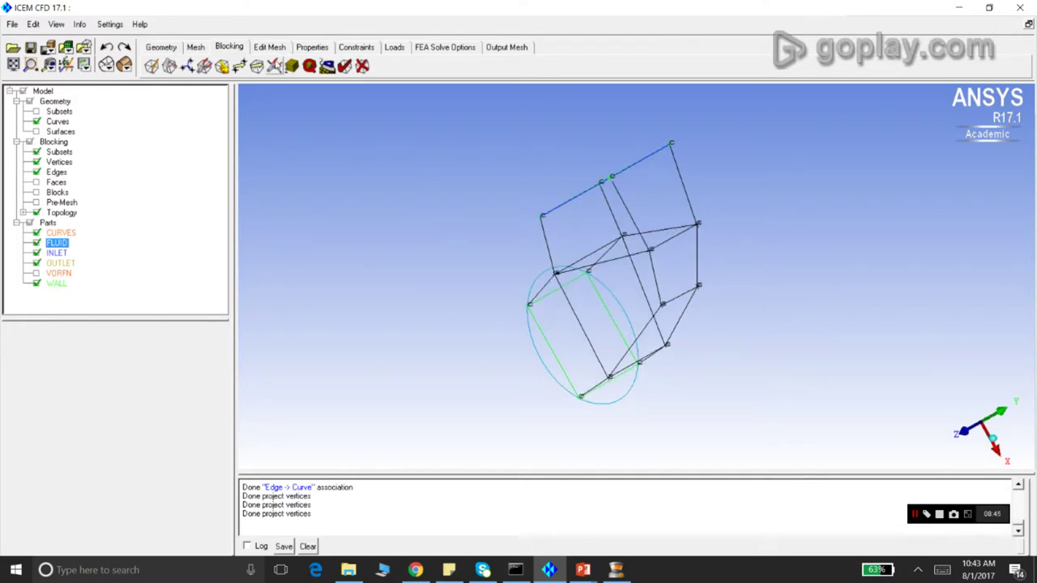
Open the part mesh setup and set the maximum element size to 3 for INLET, OUTLET and WALL
left_click(197, 49)
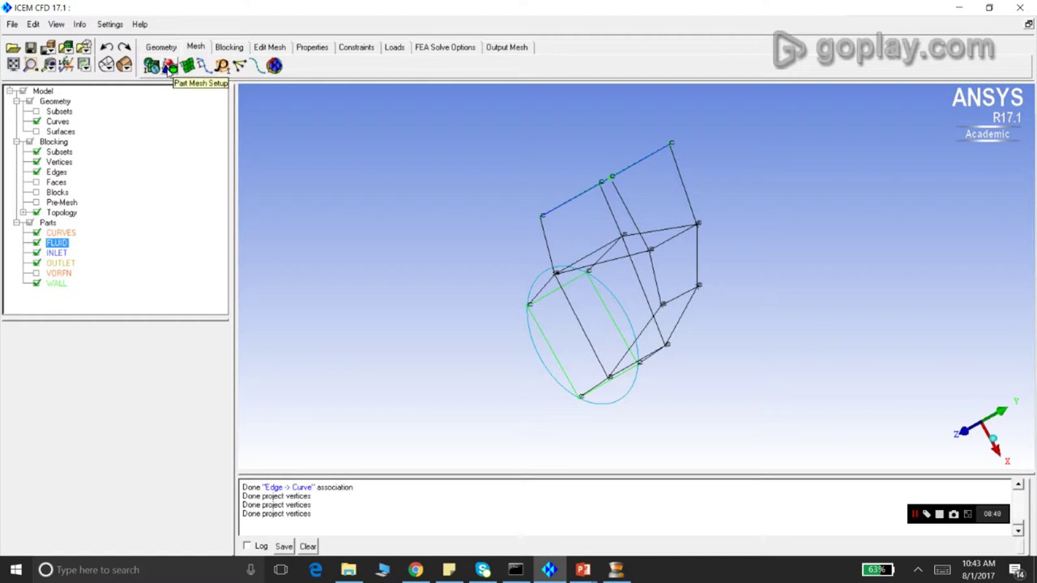
left_click(168, 68)
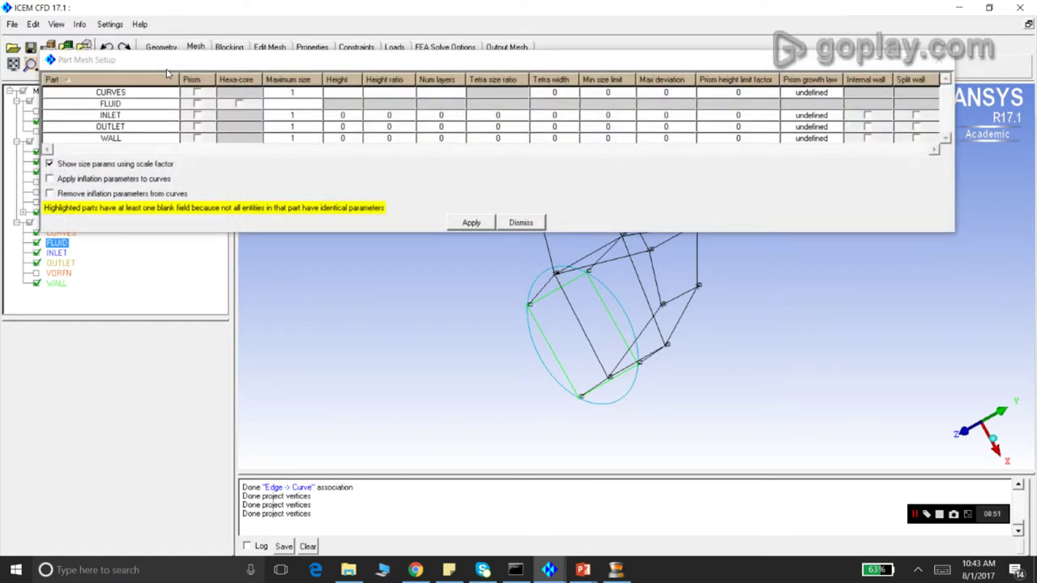
left_click_drag(232, 61, 191, 140)
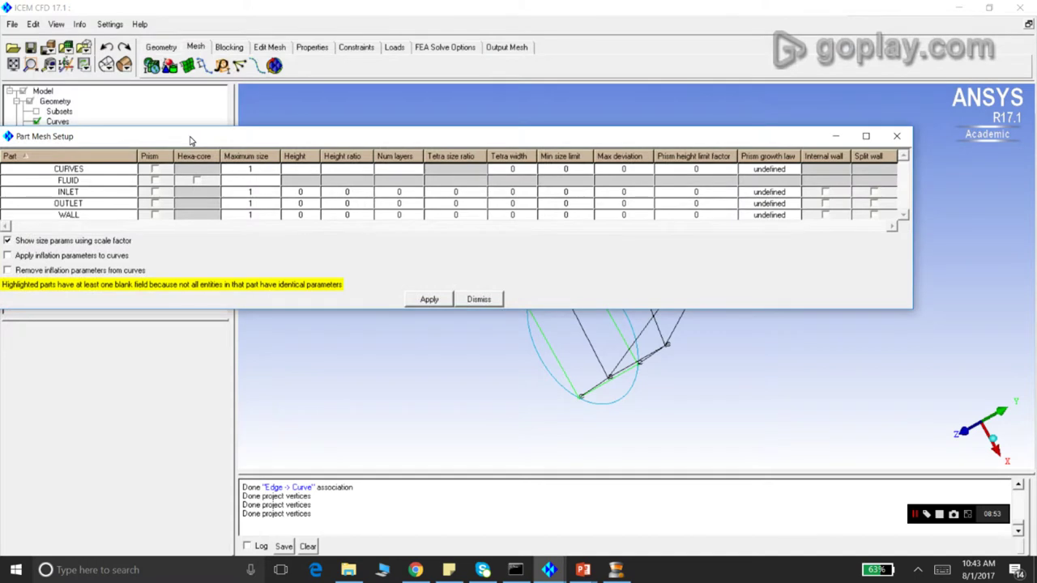
left_click(261, 204)
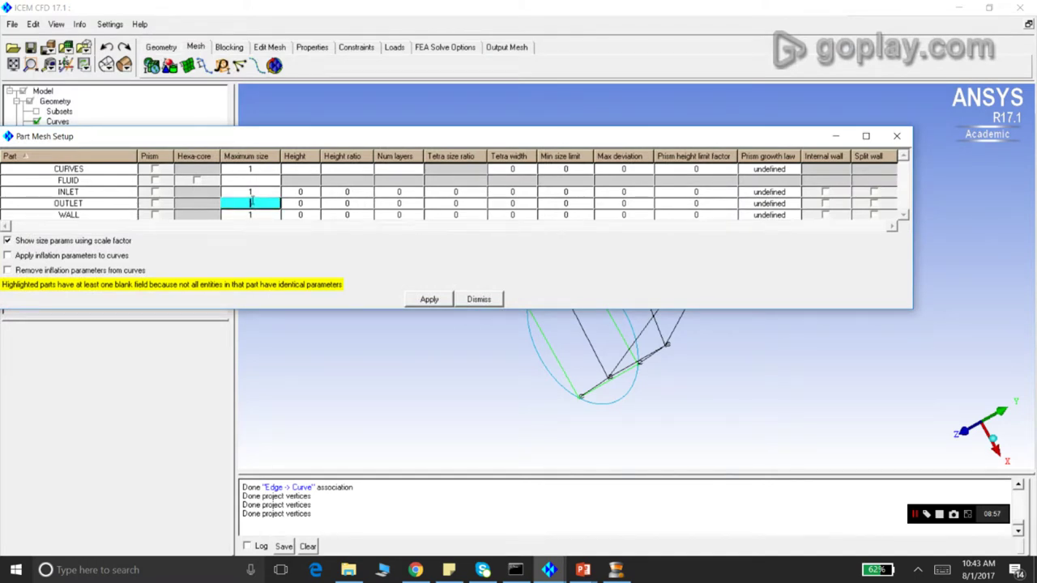
left_click(262, 191)
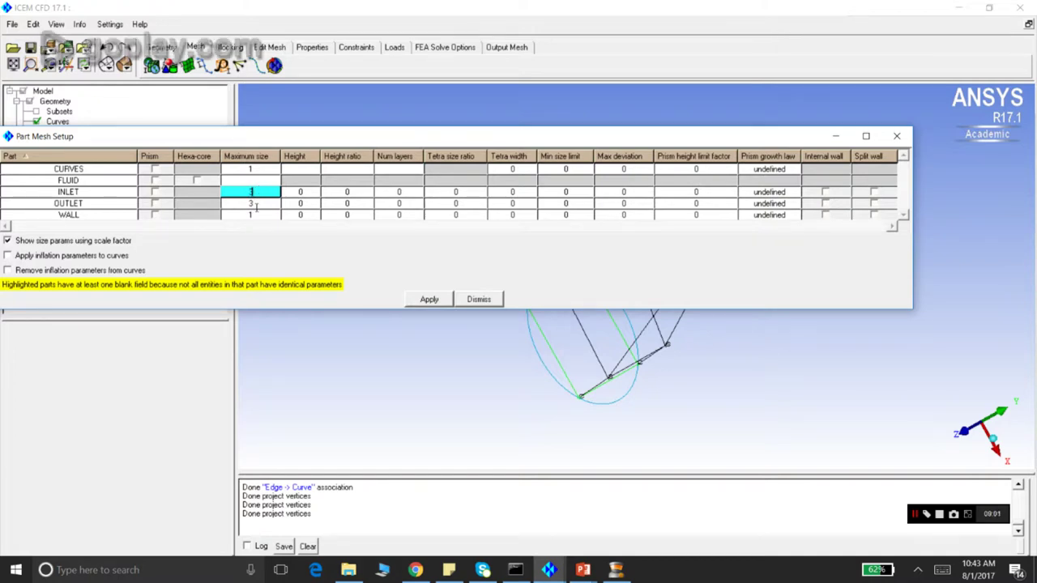
type("3")
left_click(258, 213)
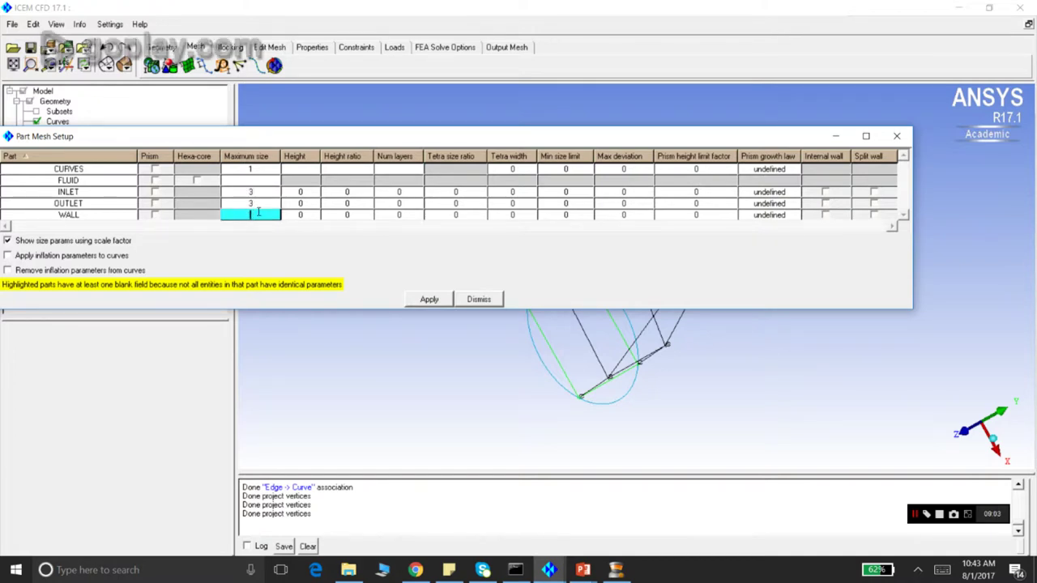
Set the height to 1 for the INLET, OUTLET and WALL parts
left_click(310, 192)
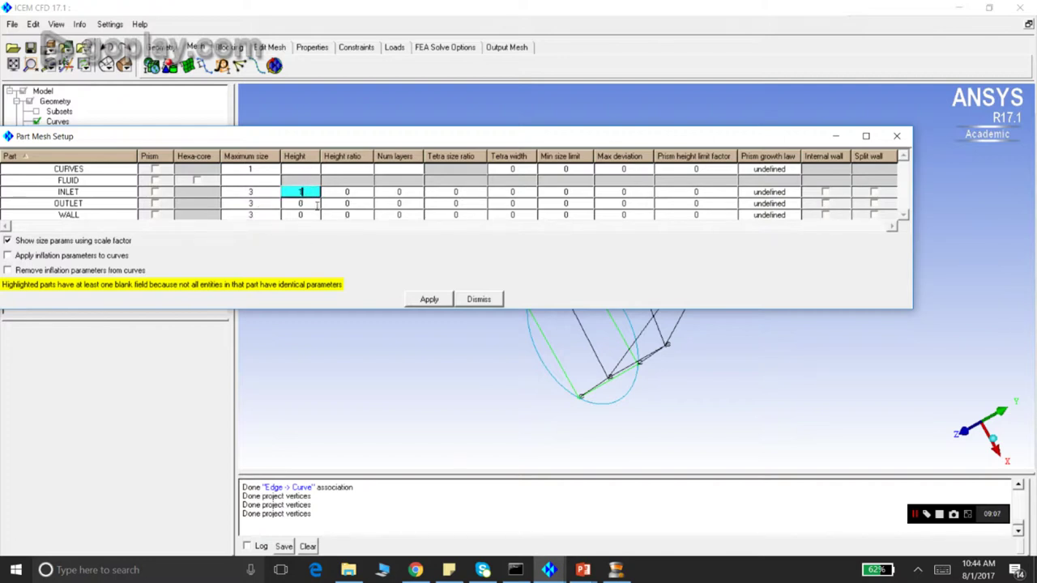
left_click(316, 211)
left_click(311, 202)
type("1")
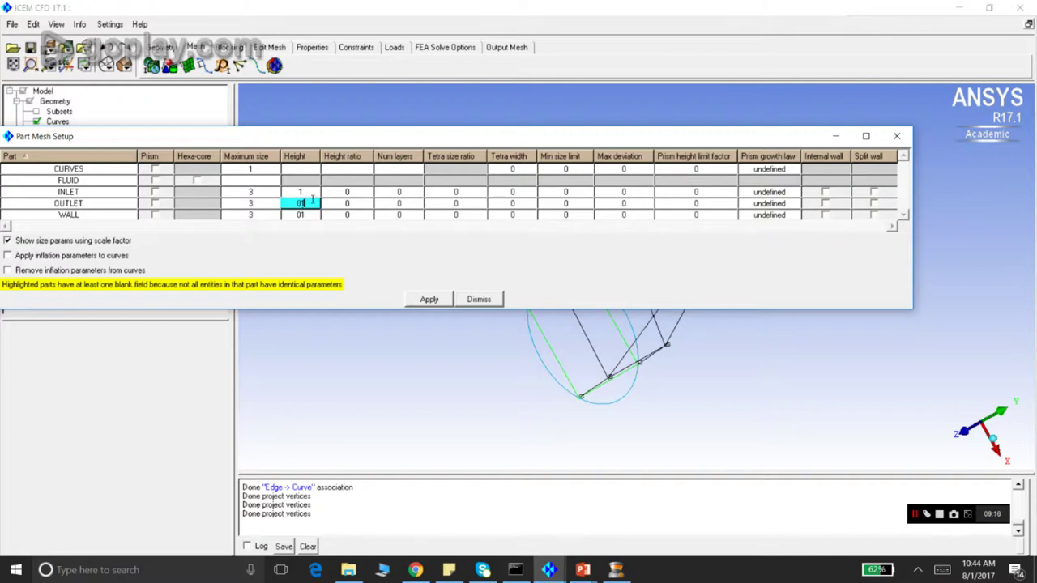
Set the height ratio to 1.2 for INLET, OUTLET and WALL, and apply the part mesh parameters
left_click(353, 191)
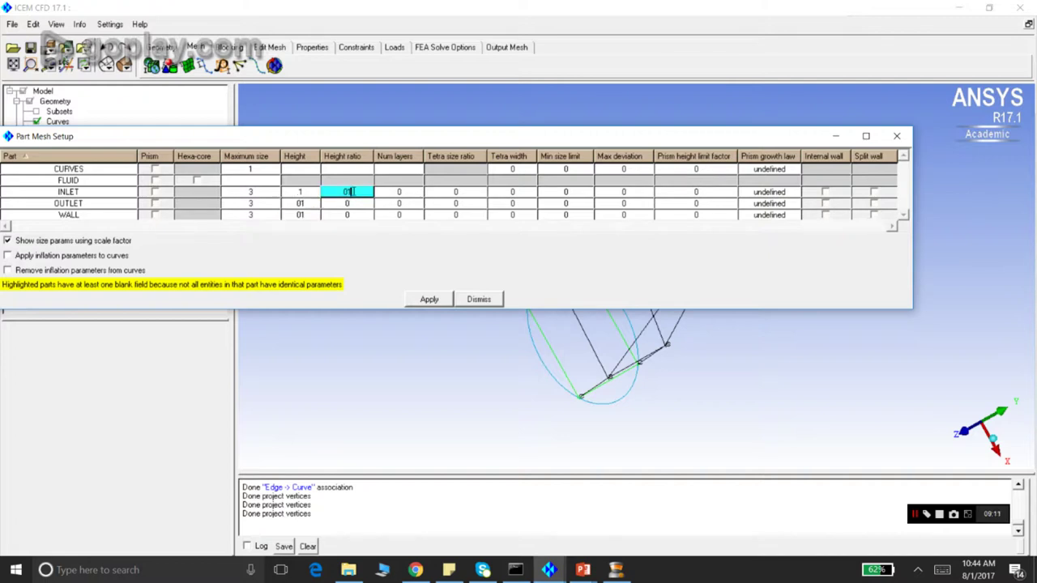
type("1.2")
left_click(355, 203)
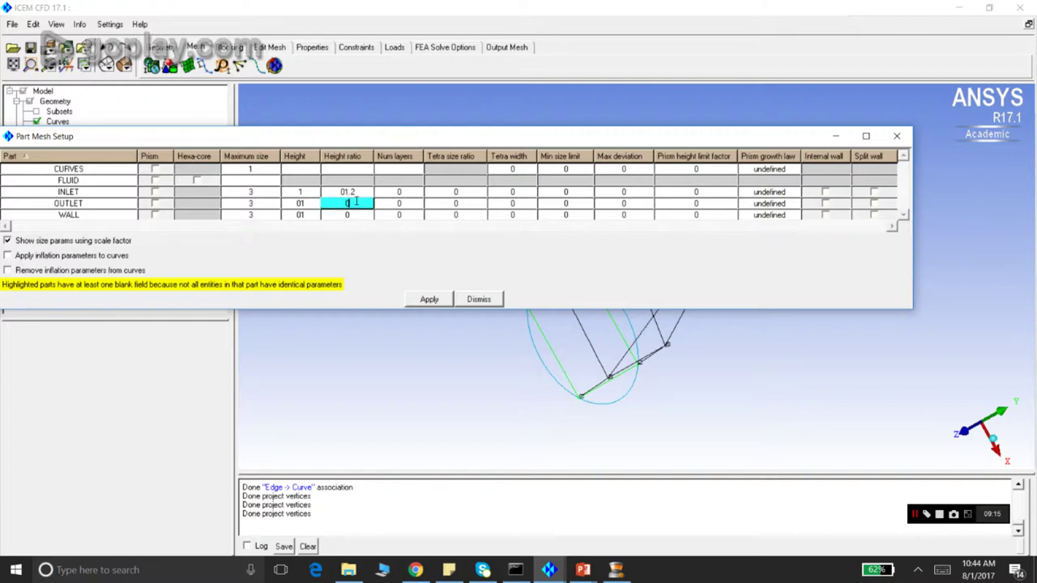
type("1.2")
left_click(358, 214)
type("1.2")
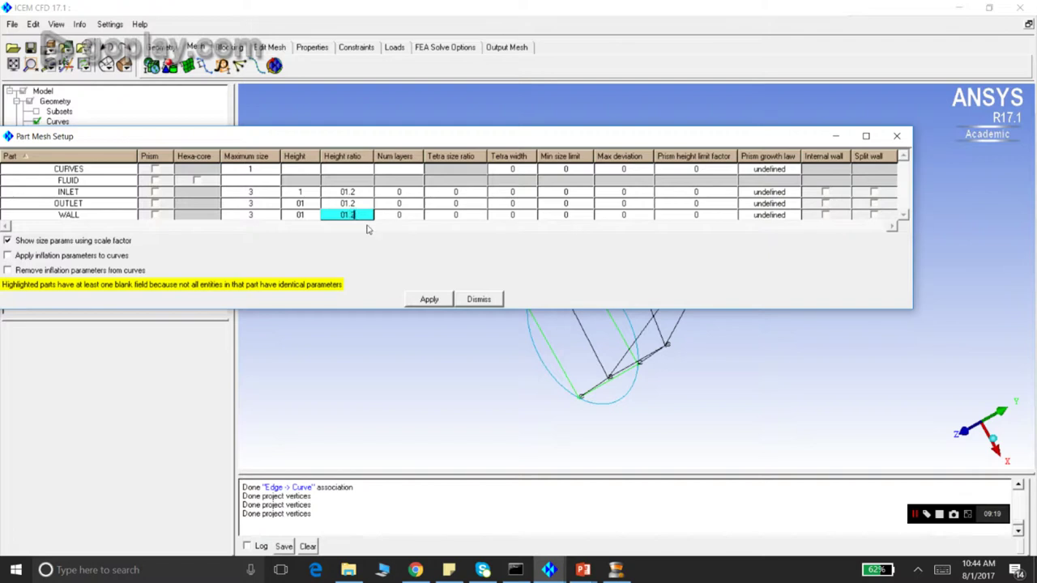
left_click(422, 300)
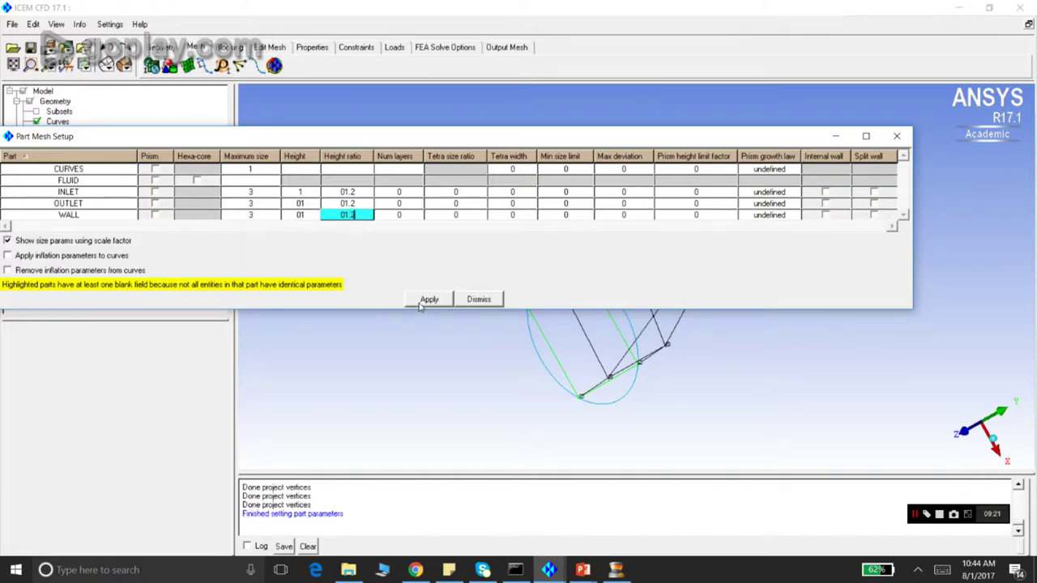
left_click(486, 302)
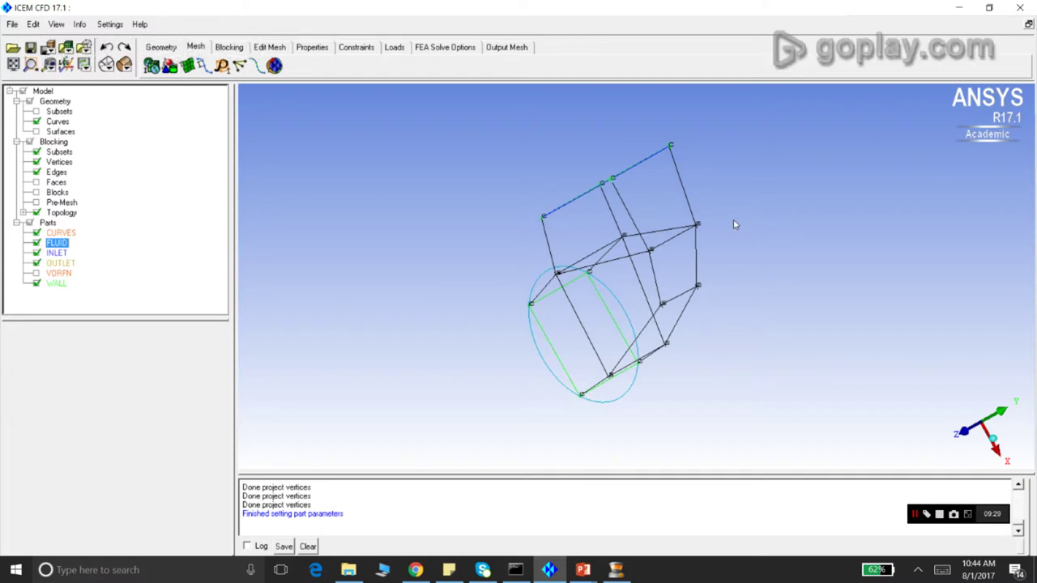
Recalculate the pre-mesh sizes with the Update All method and display the pre-mesh on the elbow
left_click(230, 52)
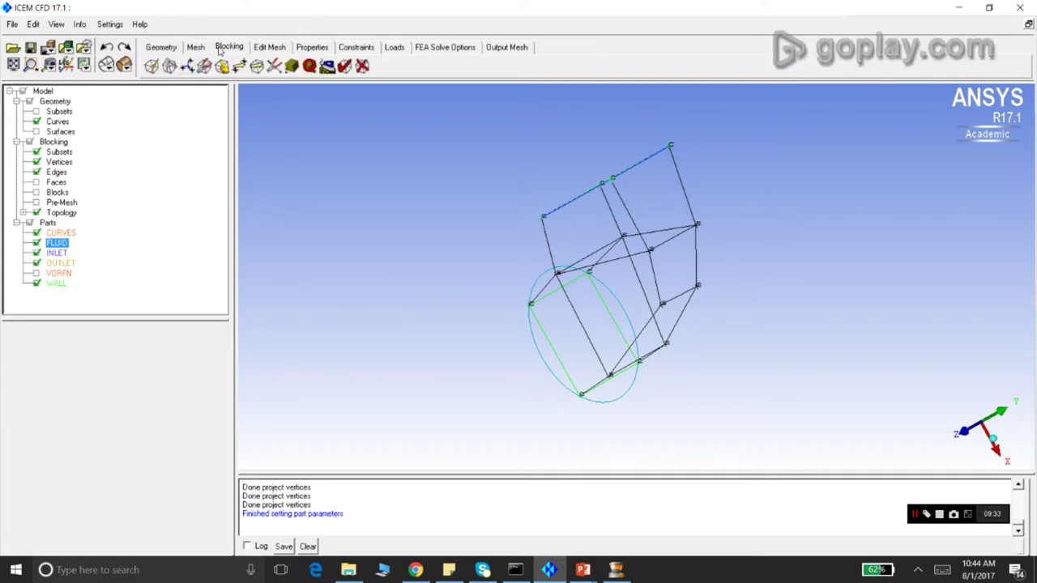
left_click(293, 69)
left_click(25, 377)
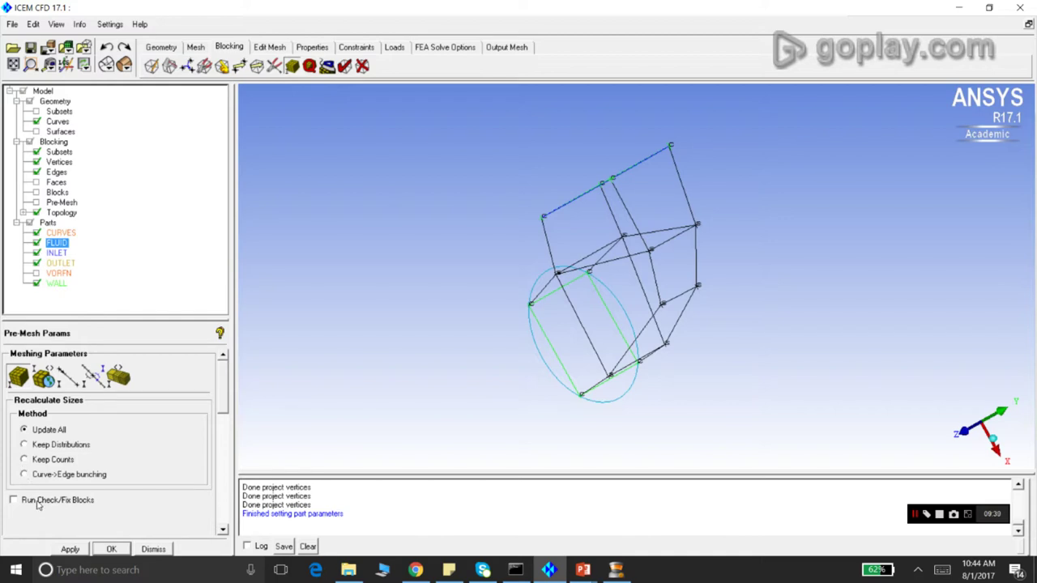
left_click(70, 549)
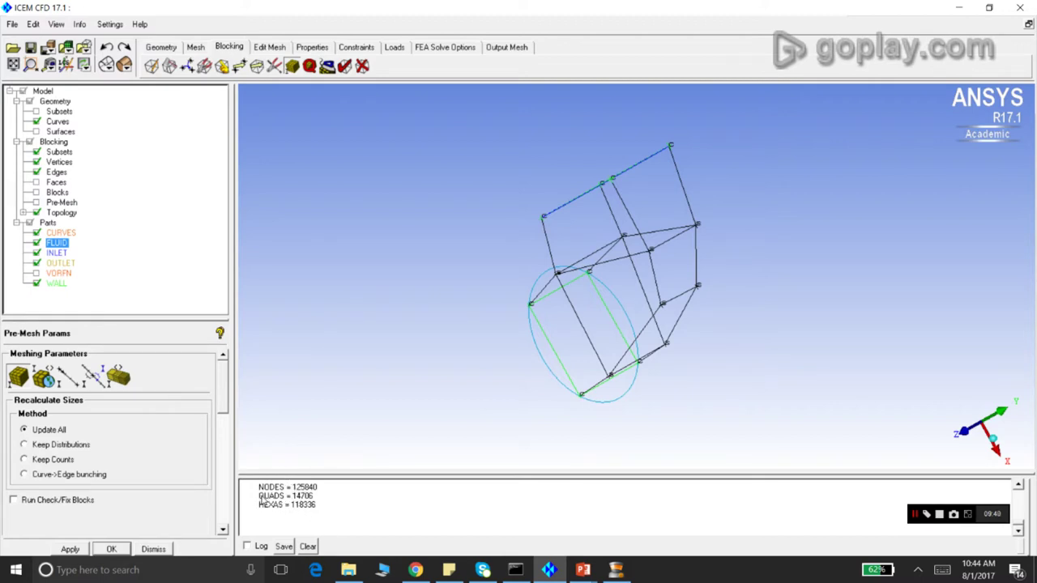
left_click(153, 549)
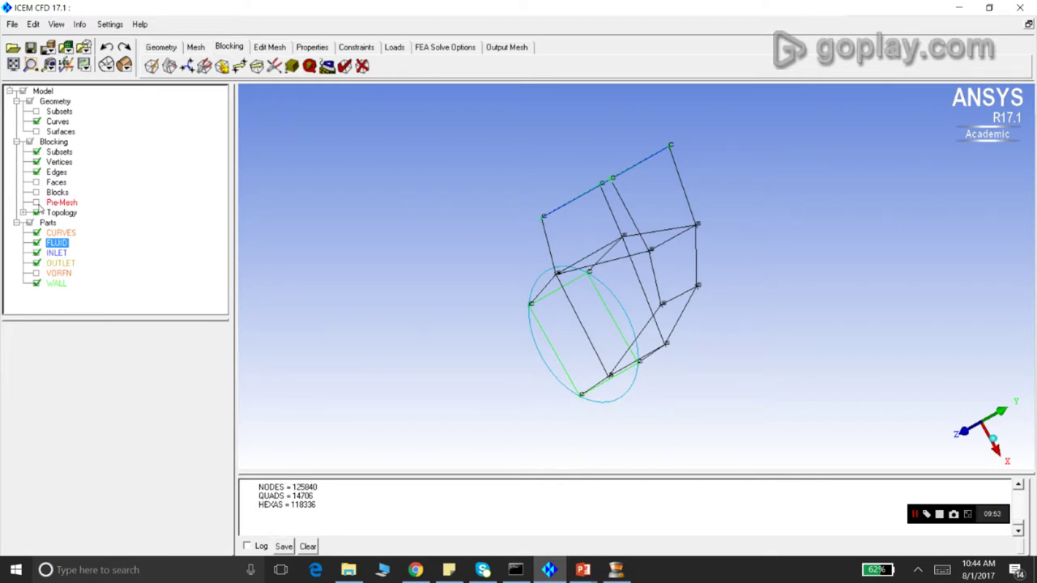
left_click(36, 203)
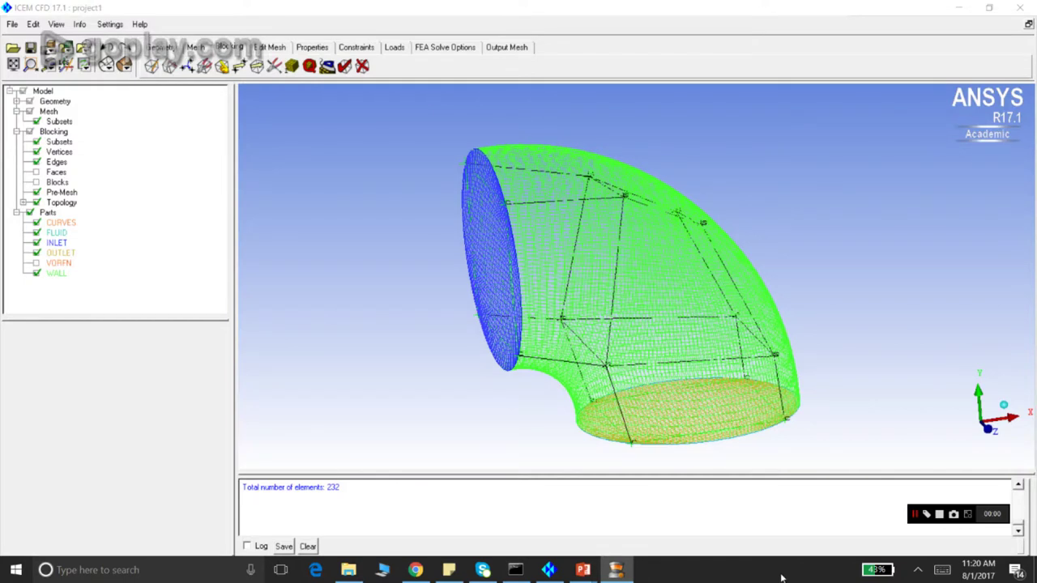
Display the pre-mesh as Solid & Wire with the inlet face in view
left_click_drag(461, 204, 527, 207)
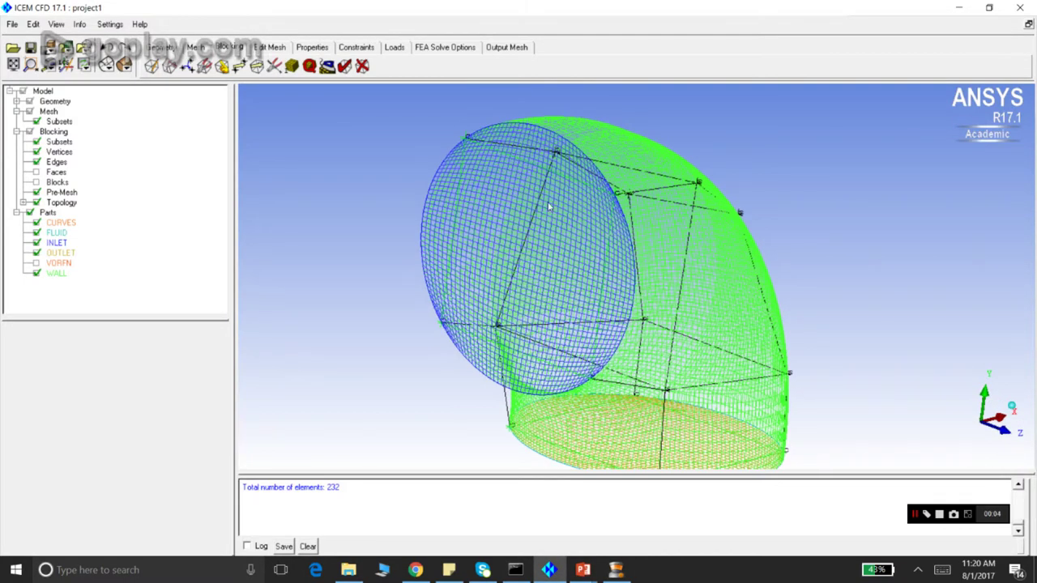
right_click(62, 194)
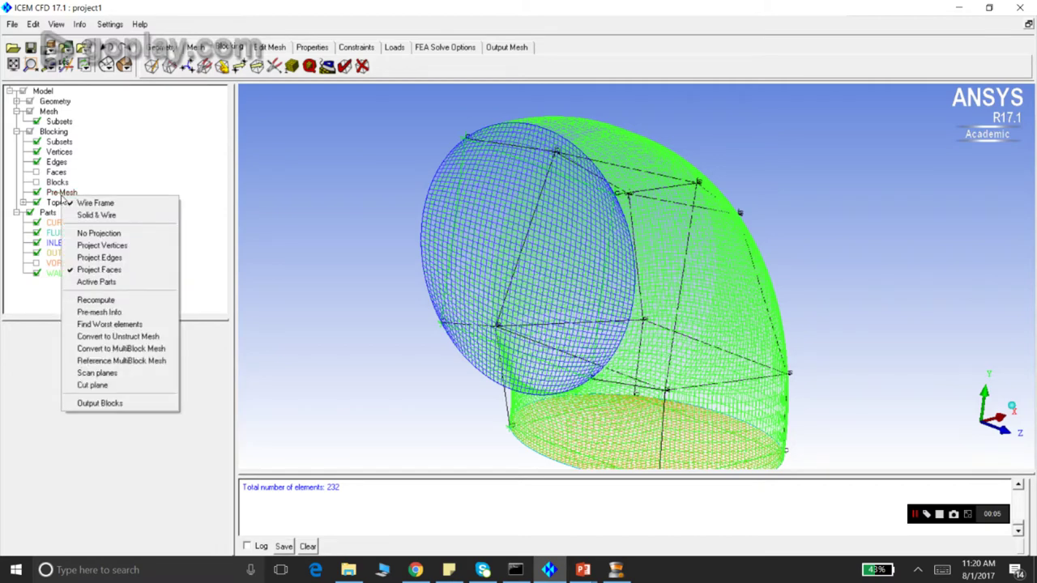
left_click(81, 215)
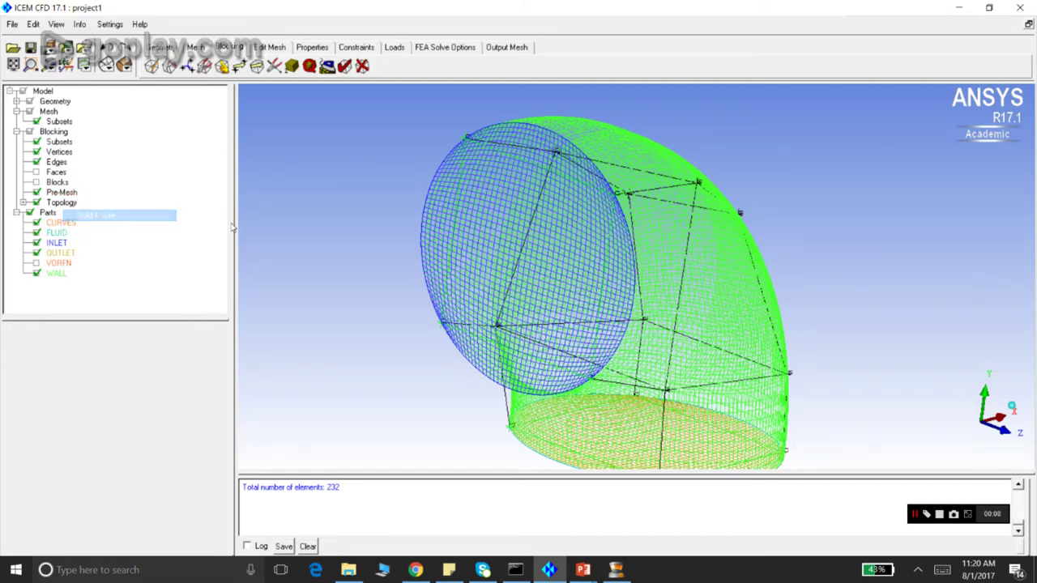
Examine the mesh cells on the inlet face, especially where the block corners meet the circular boundary
left_click_drag(444, 135, 477, 221)
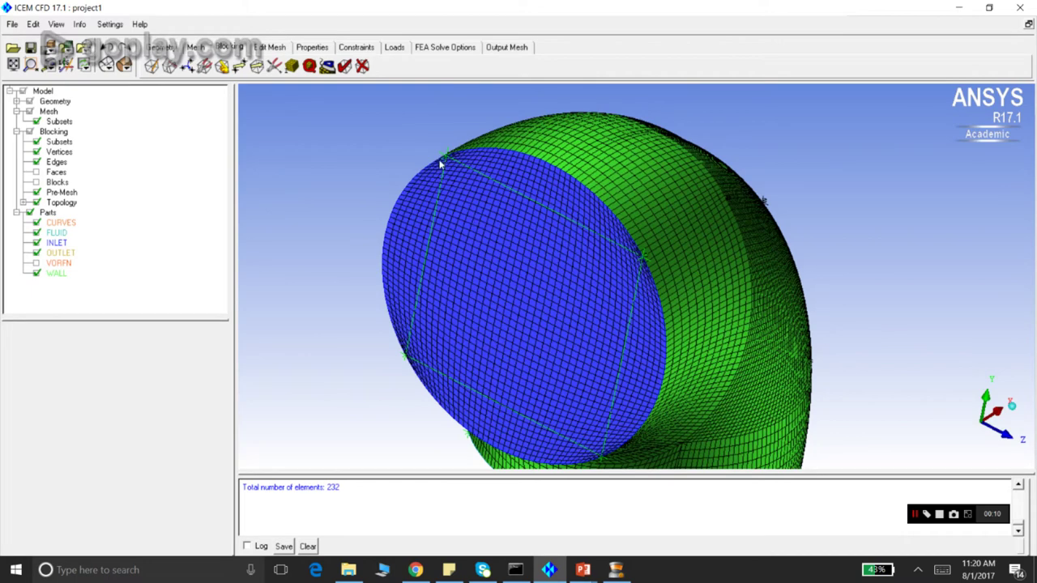
scroll(429, 150, "up", 1)
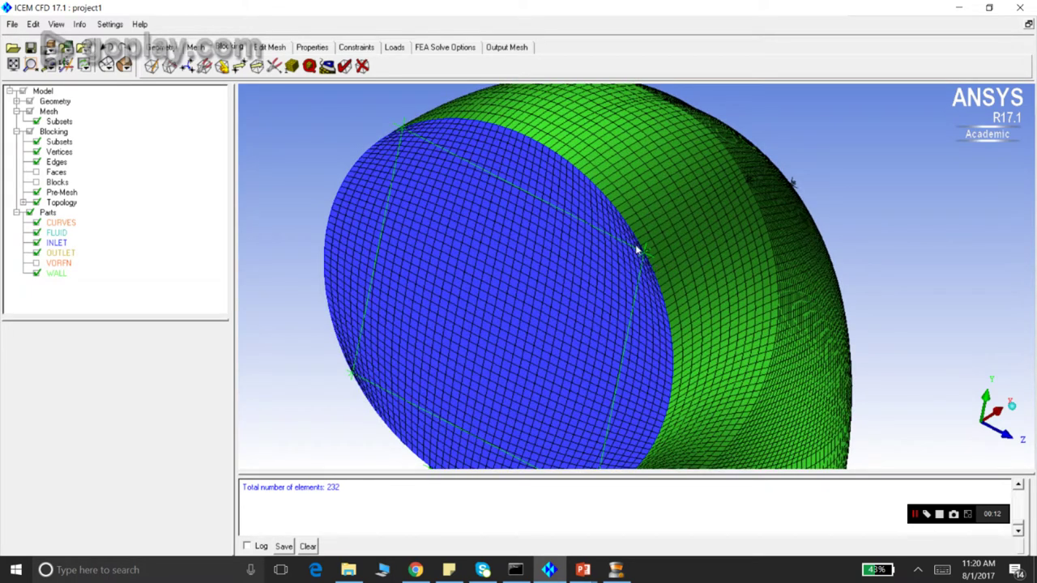
scroll(535, 339, "down", 1)
left_click_drag(448, 362, 499, 274)
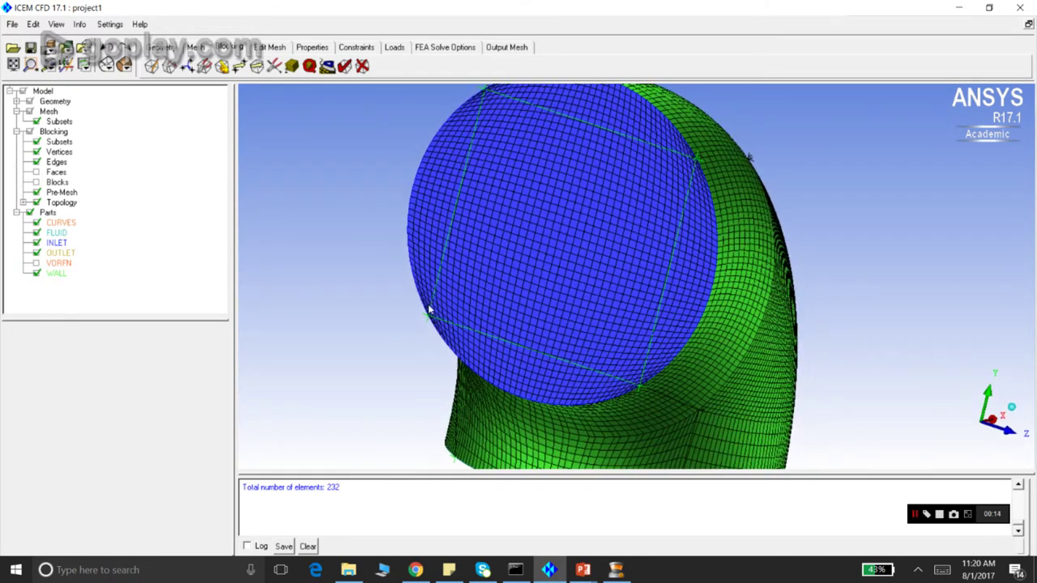
left_click_drag(701, 119, 668, 174)
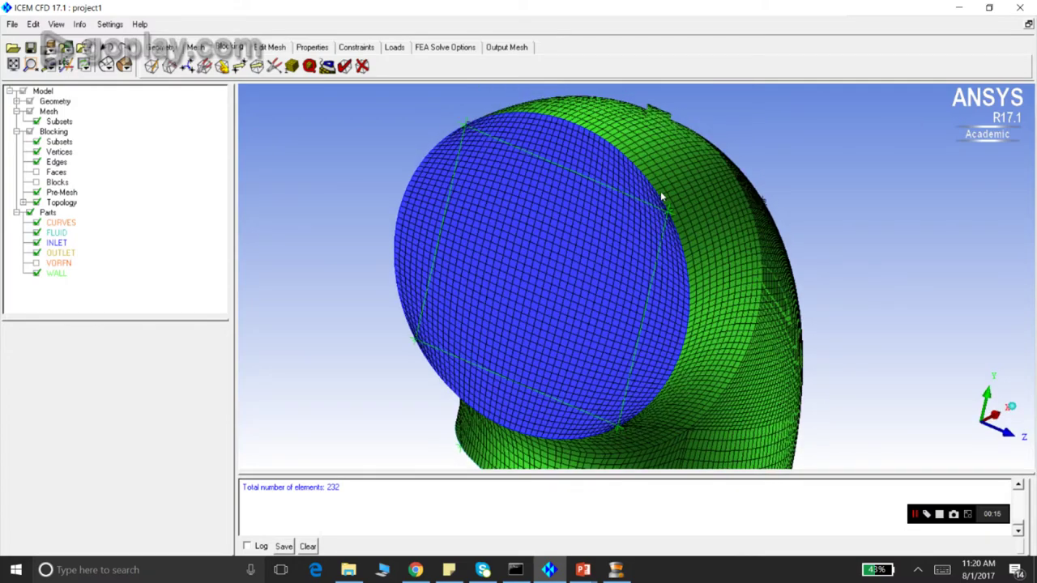
scroll(660, 191, "up", 4)
scroll(688, 178, "down", 5)
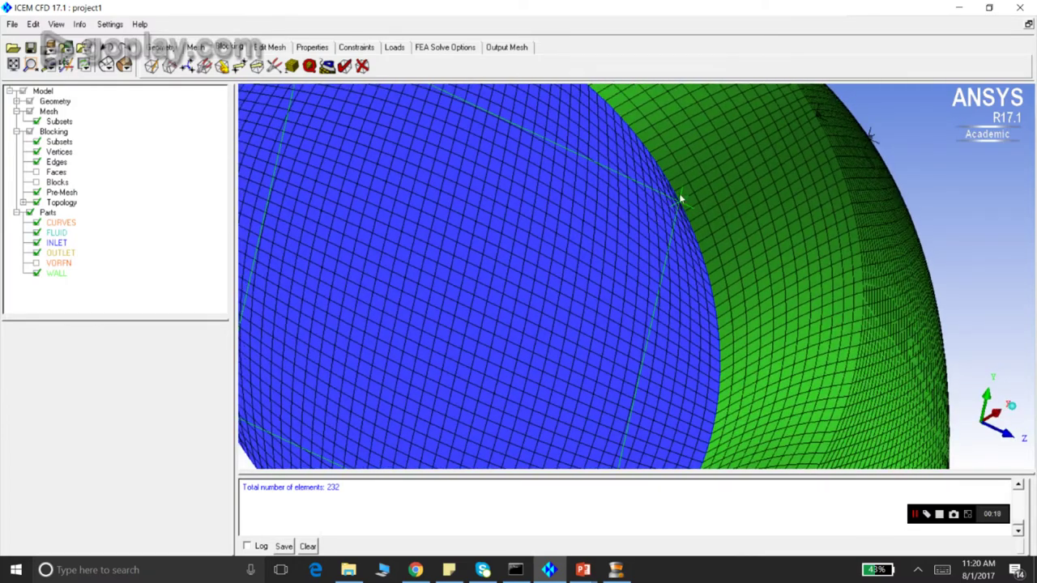
Examine the mesh cells on the outlet face, especially where the block corners meet the circular boundary
left_click_drag(671, 195, 571, 172)
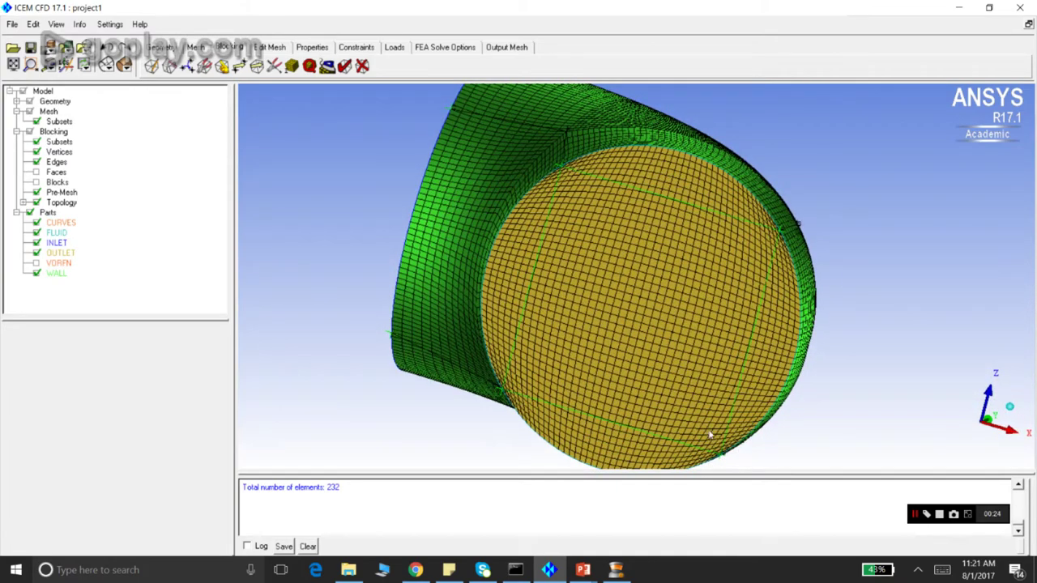
scroll(776, 215, "up", 2)
scroll(826, 219, "up", 5)
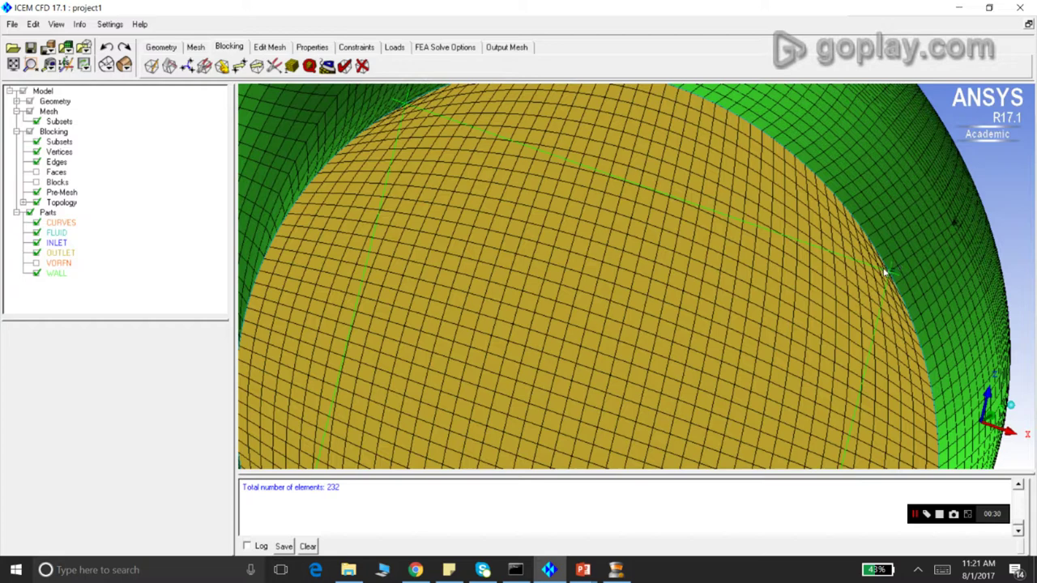
scroll(888, 267, "down", 4)
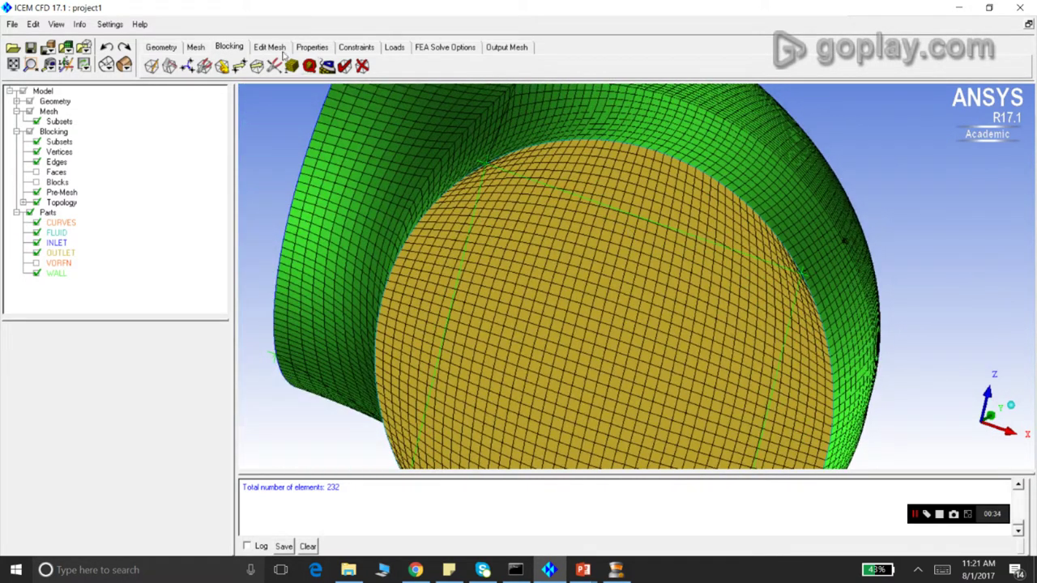
Run the pre-mesh quality check with the Angle criterion, a 0 to 90 range and 20 bars
left_click(312, 68)
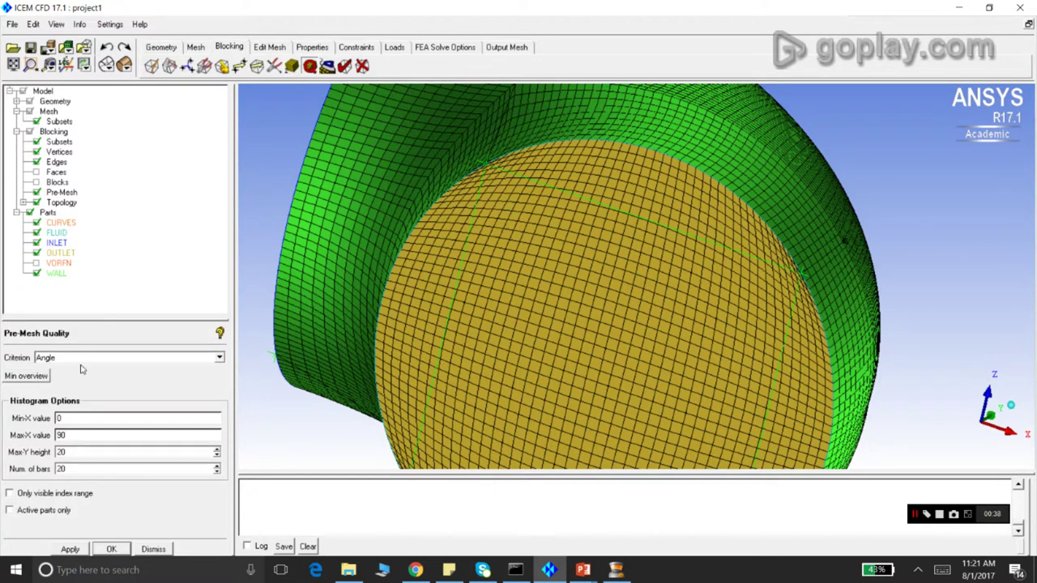
left_click(219, 357)
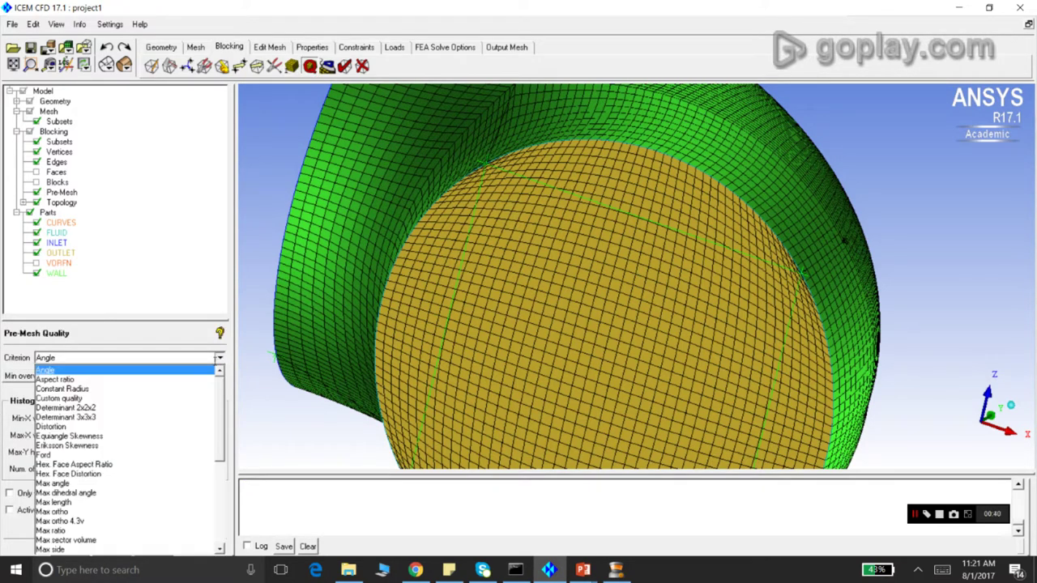
left_click(82, 371)
left_click(70, 549)
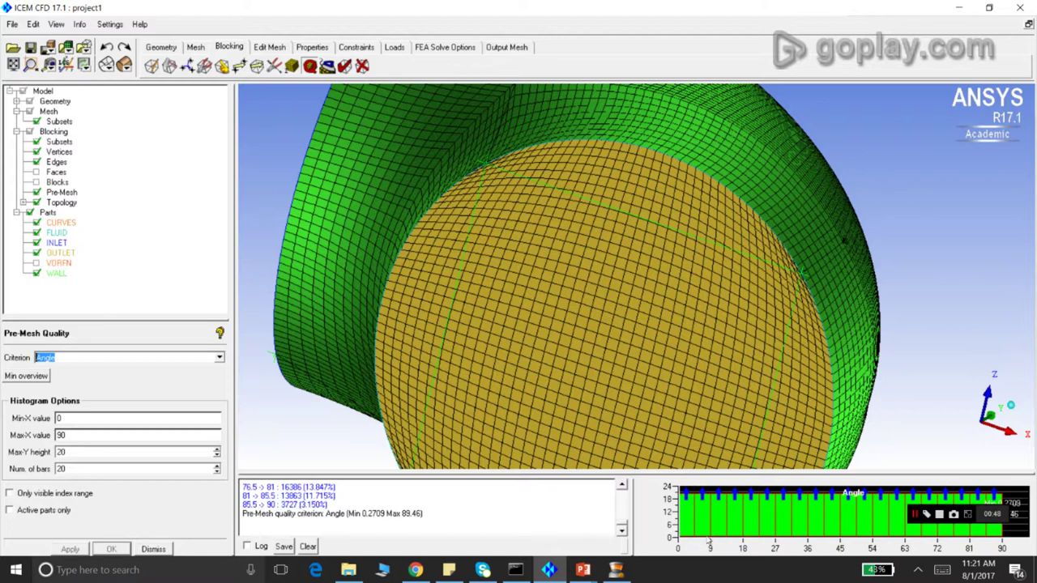
Highlight the elements in the two lowest Angle histogram ranges, 0 to 9, and display the pre-mesh as Wire Frame
left_click(688, 525)
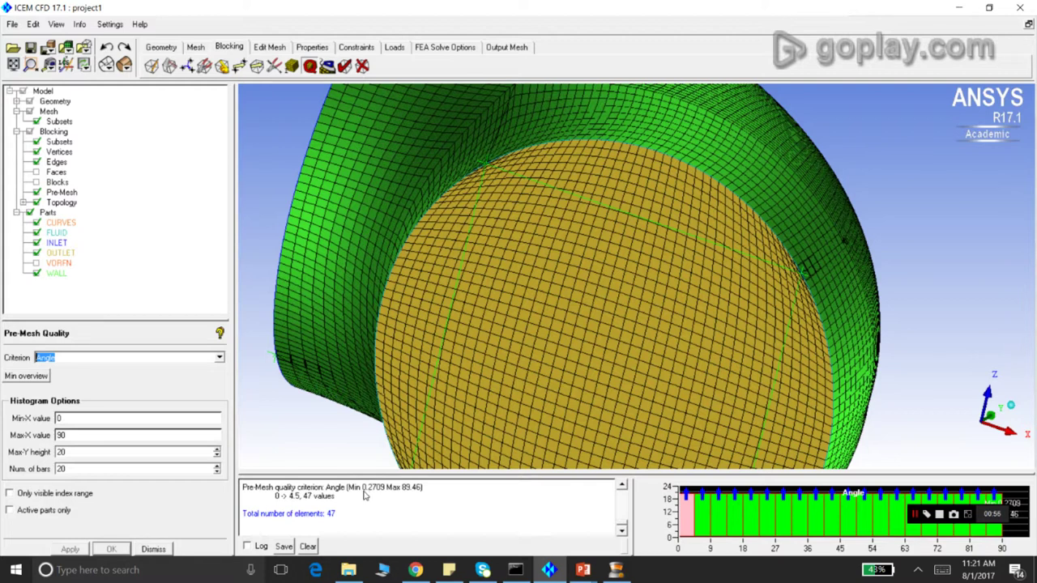
left_click(703, 526)
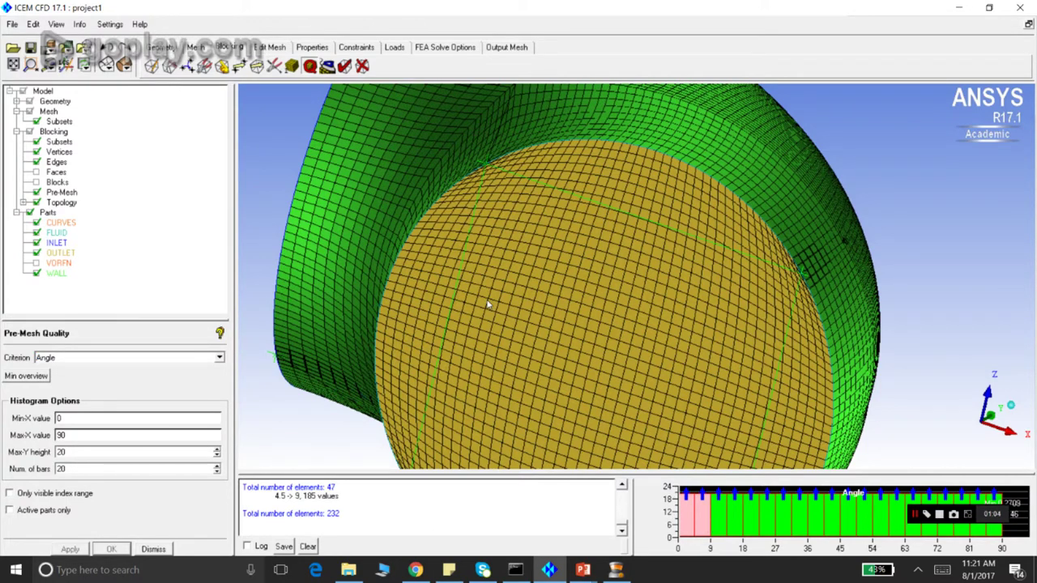
scroll(487, 304, "down", 2)
left_click_drag(467, 175, 525, 251)
right_click(63, 193)
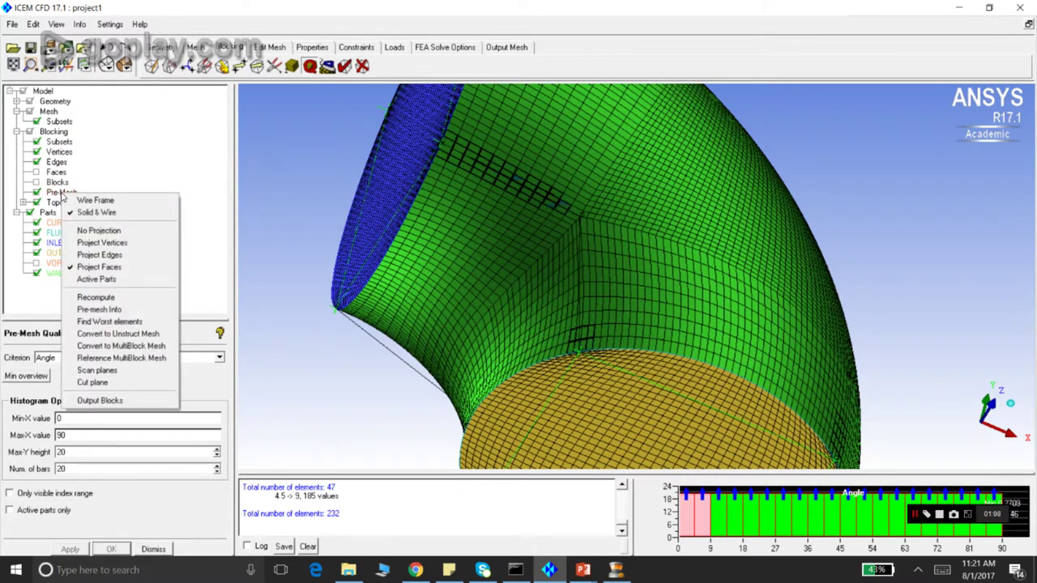
left_click(81, 202)
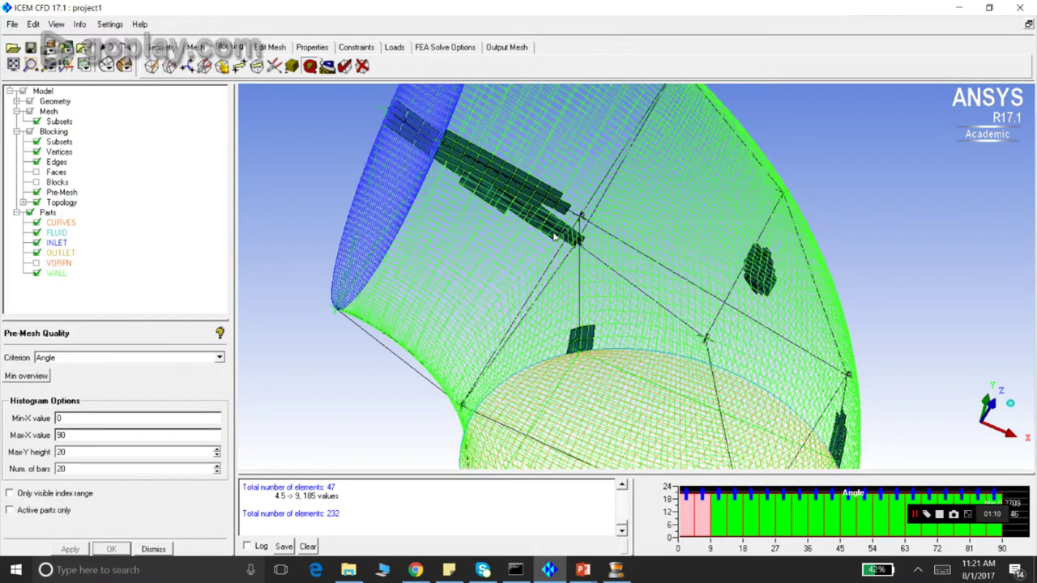
Isolate the 0 to 4.5 angle elements, add the 4.5 to 9 range back, and examine their locations around the elbow
left_click(686, 524)
left_click(686, 524)
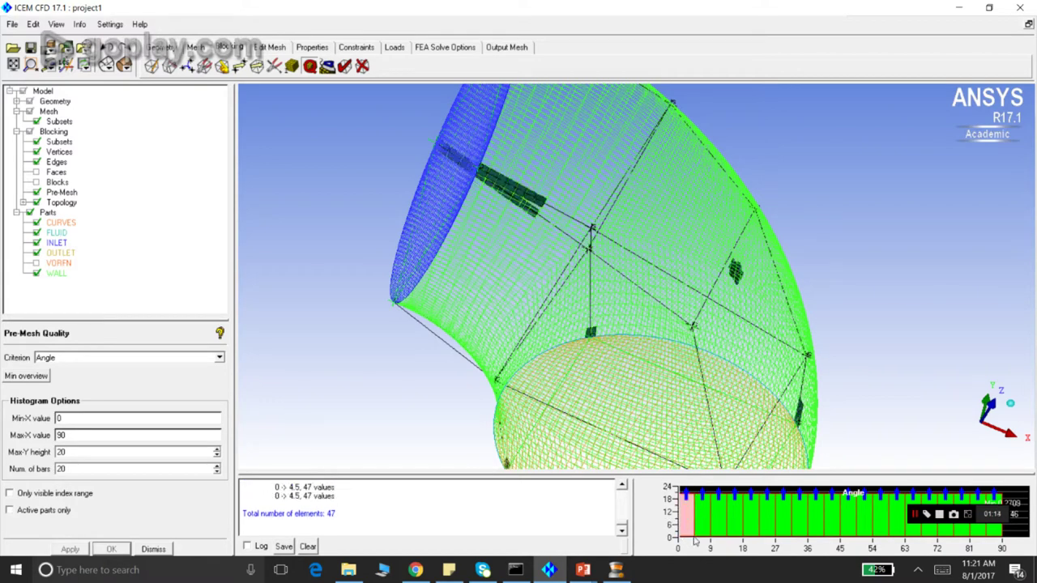
left_click_drag(553, 211, 524, 165)
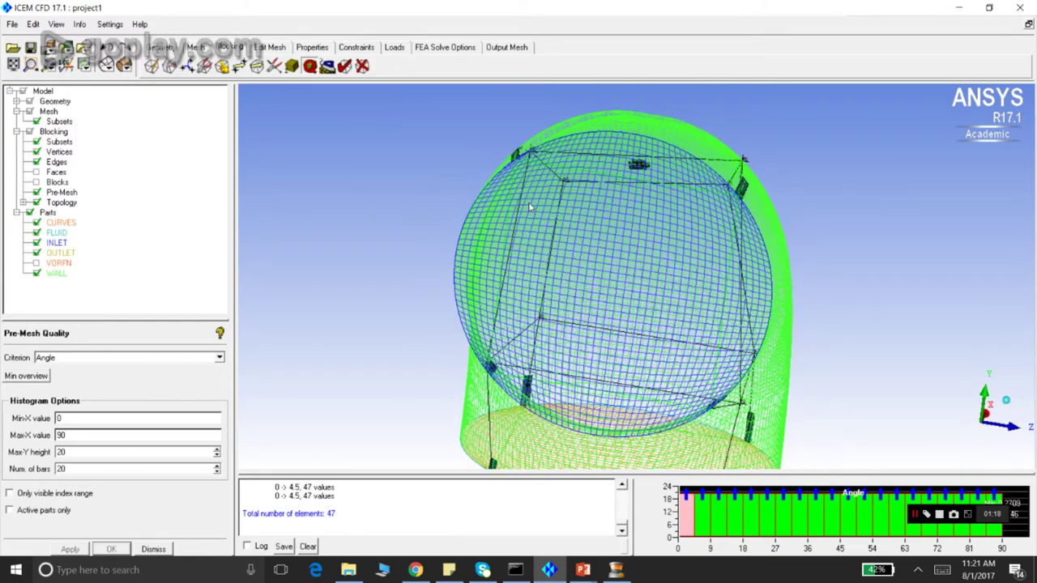
left_click_drag(530, 208, 671, 170)
left_click(701, 518)
left_click_drag(794, 269, 643, 283)
left_click_drag(743, 286, 655, 322)
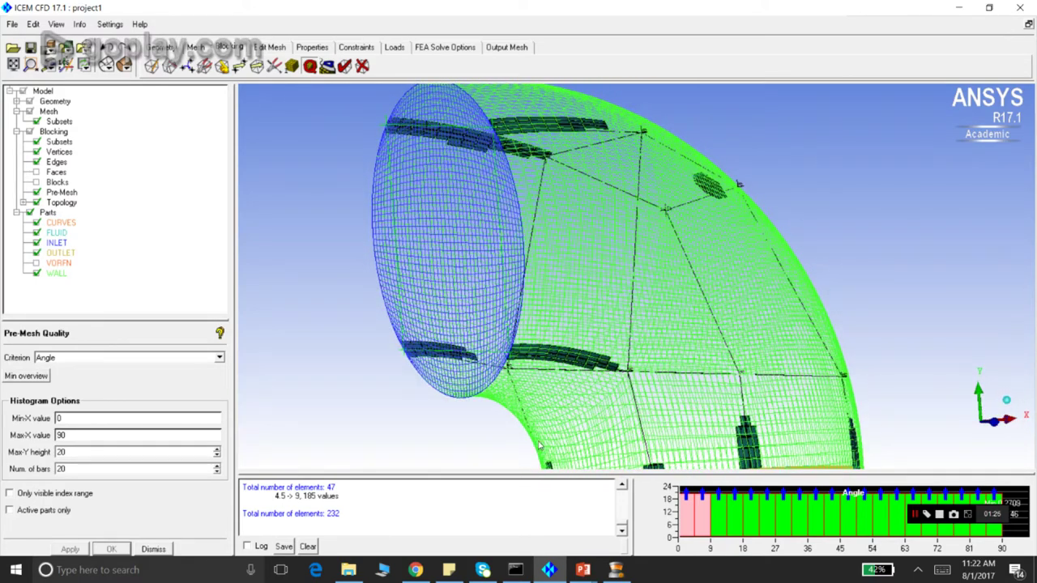
Close the Angle quality histogram and leave the pre-mesh quality check
right_click(706, 516)
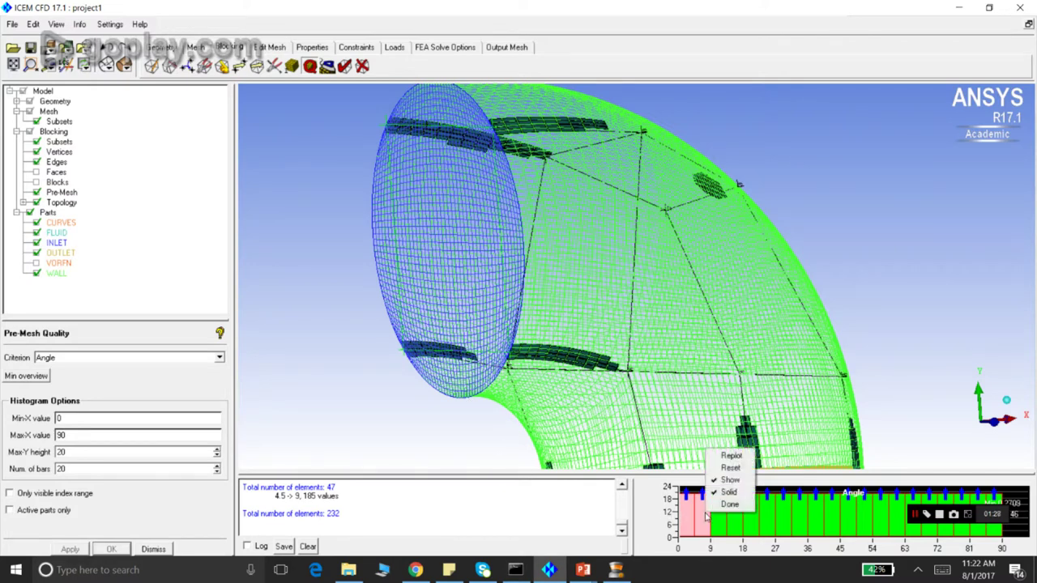
left_click(722, 508)
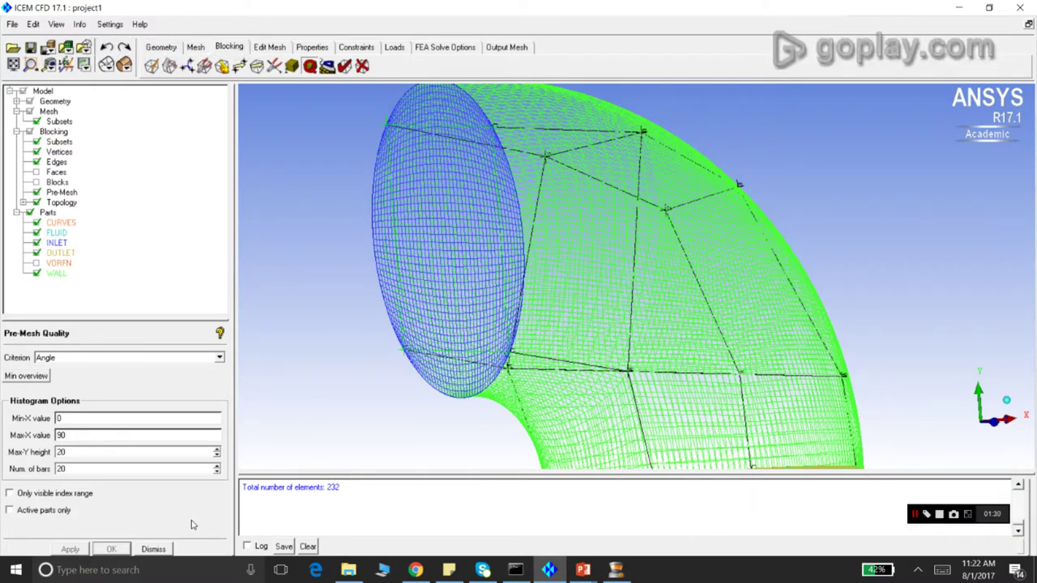
left_click(166, 550)
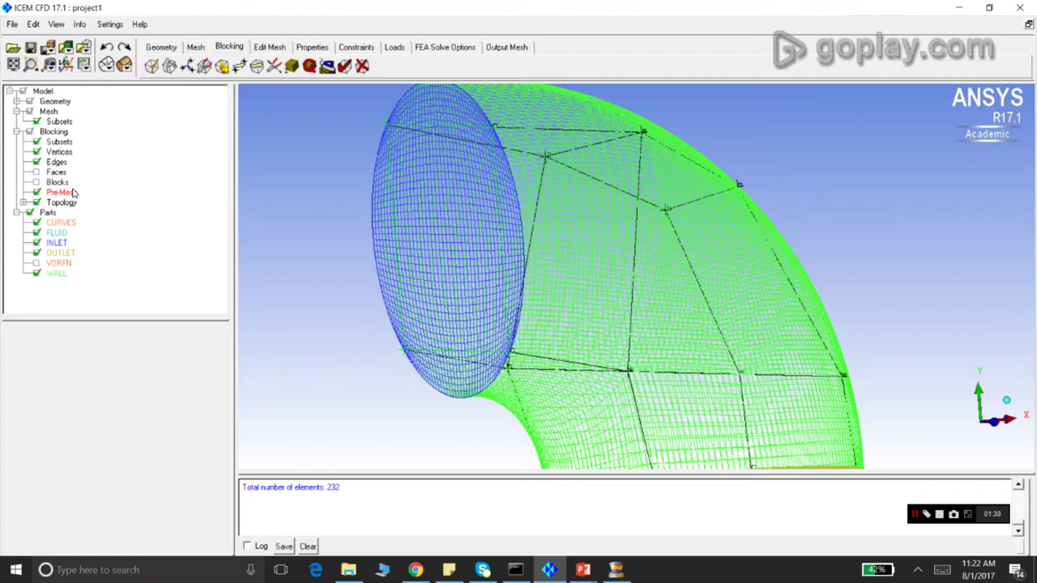
Hide the pre-mesh to leave only the blocking and curves of the elbow displayed
left_click_drag(308, 228, 437, 148)
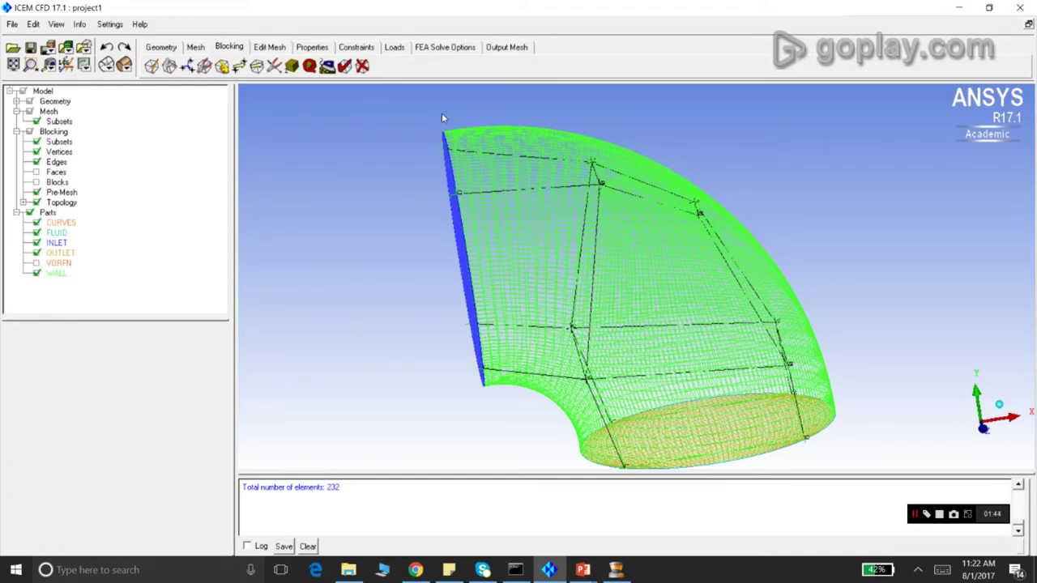
left_click_drag(472, 199, 480, 186)
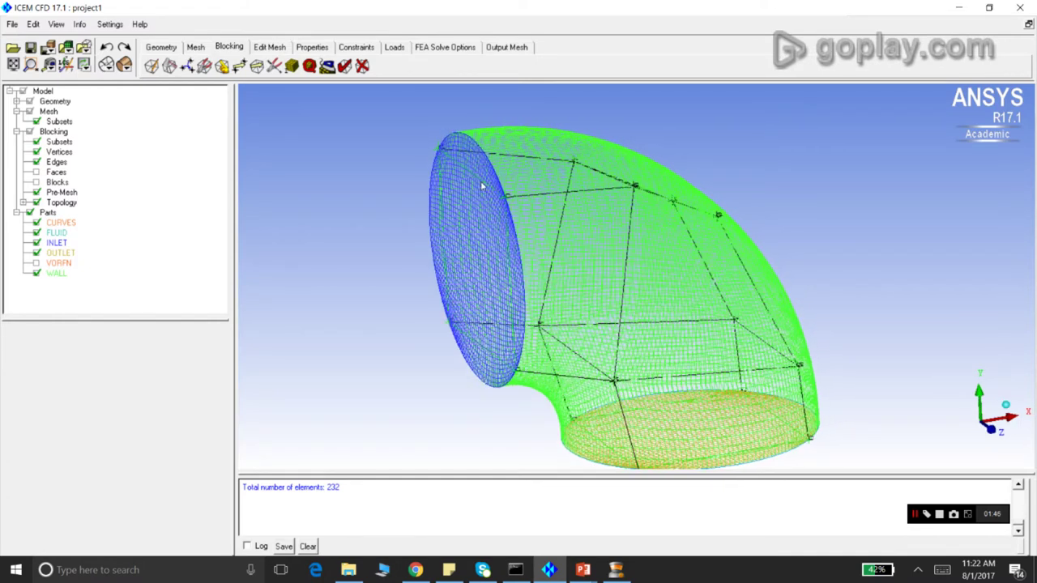
scroll(420, 144, "up", 2)
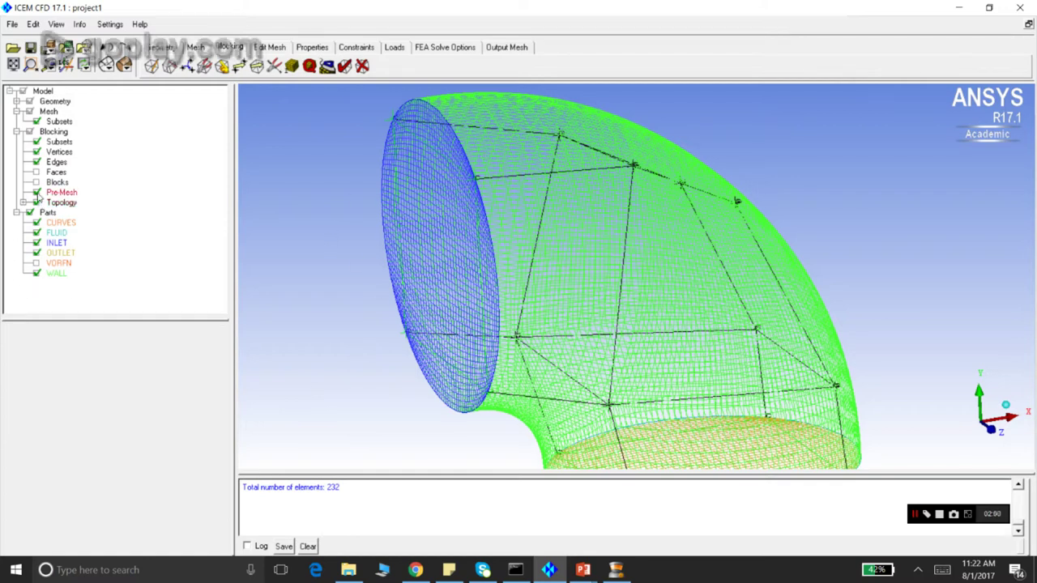
left_click(36, 192)
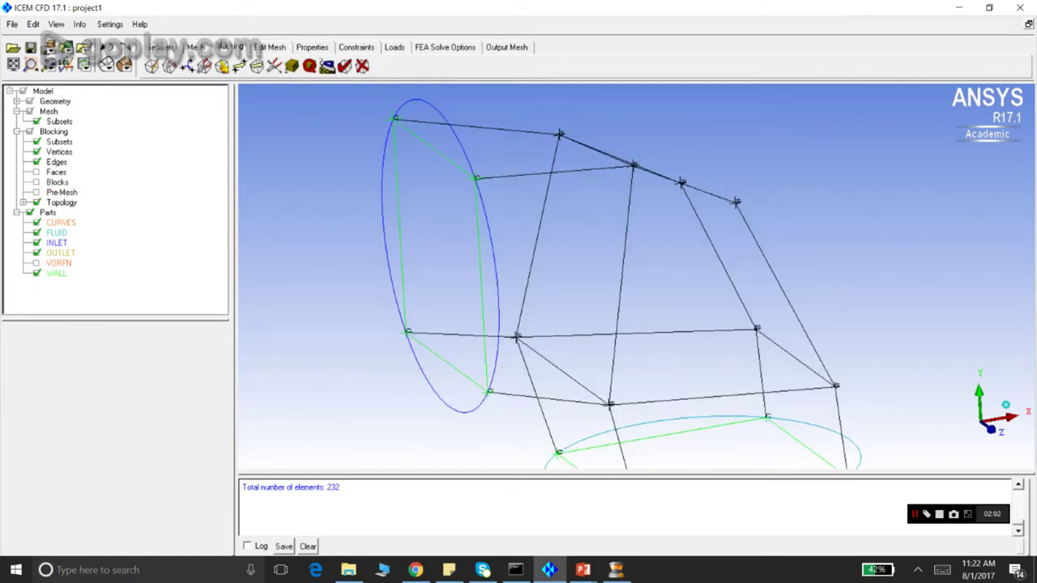
Start an O-grid split and select all three visible blocks of the elbow for it
left_click(170, 66)
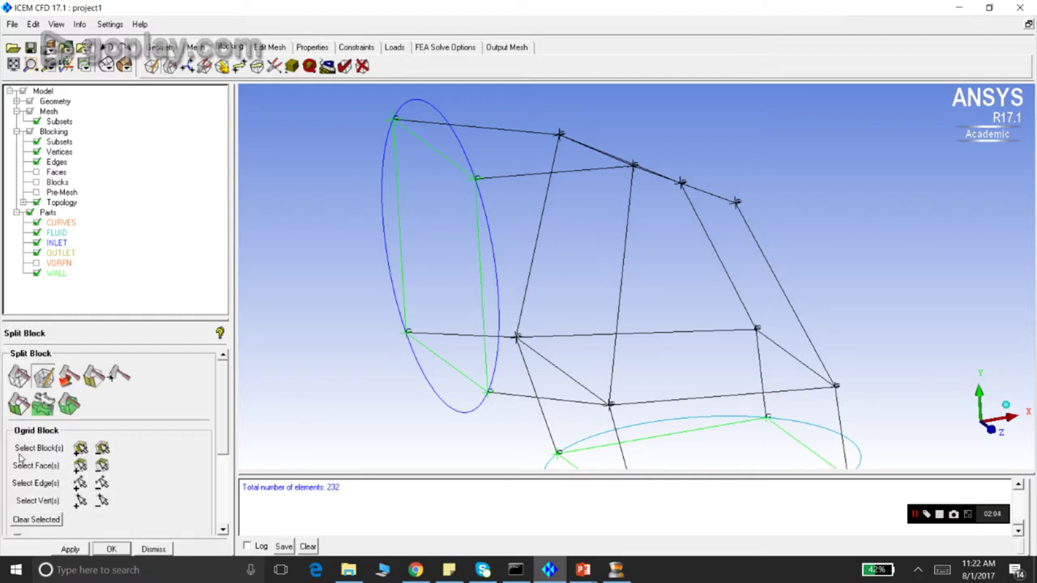
left_click(80, 448)
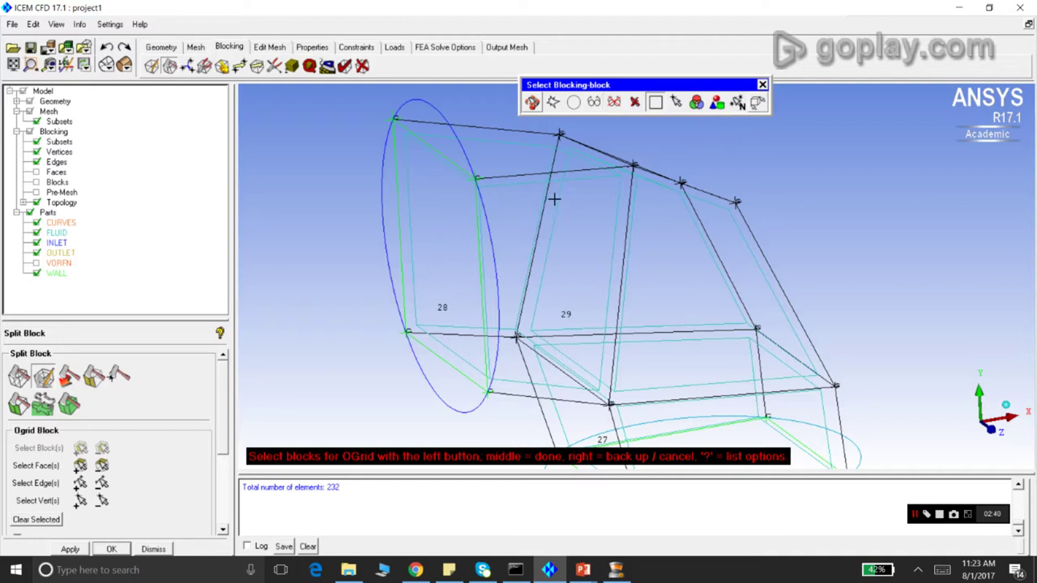
scroll(538, 226, "down", 2)
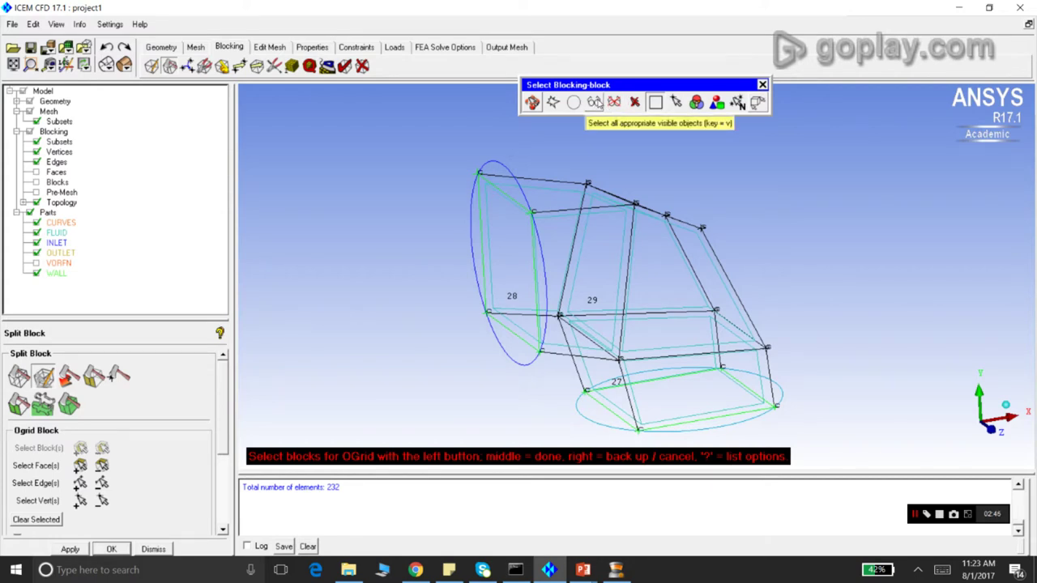
left_click(594, 102)
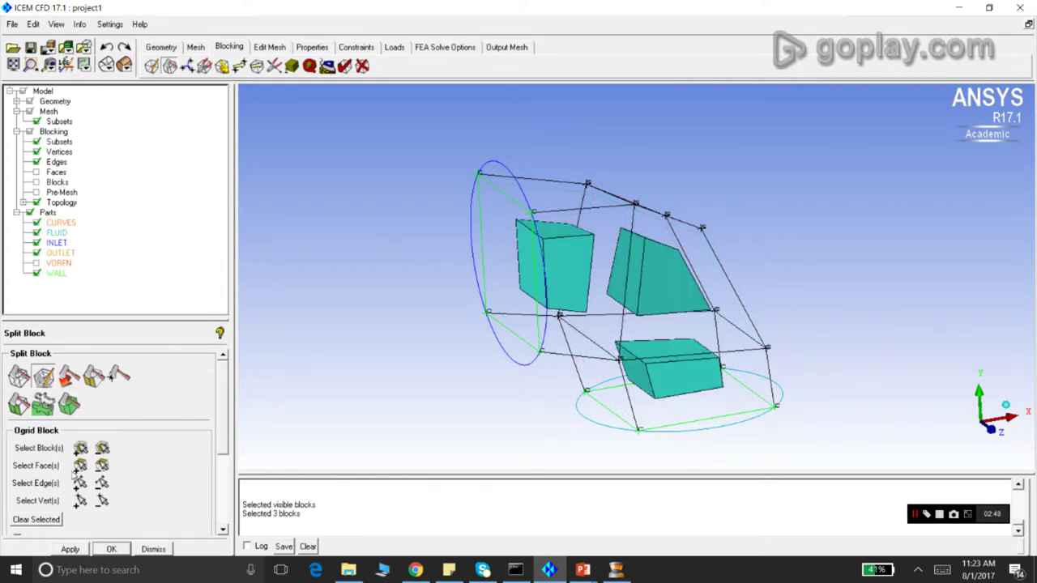
Add the inlet and outlet end faces to the O-grid selection and create the O-grid block
left_click(80, 466)
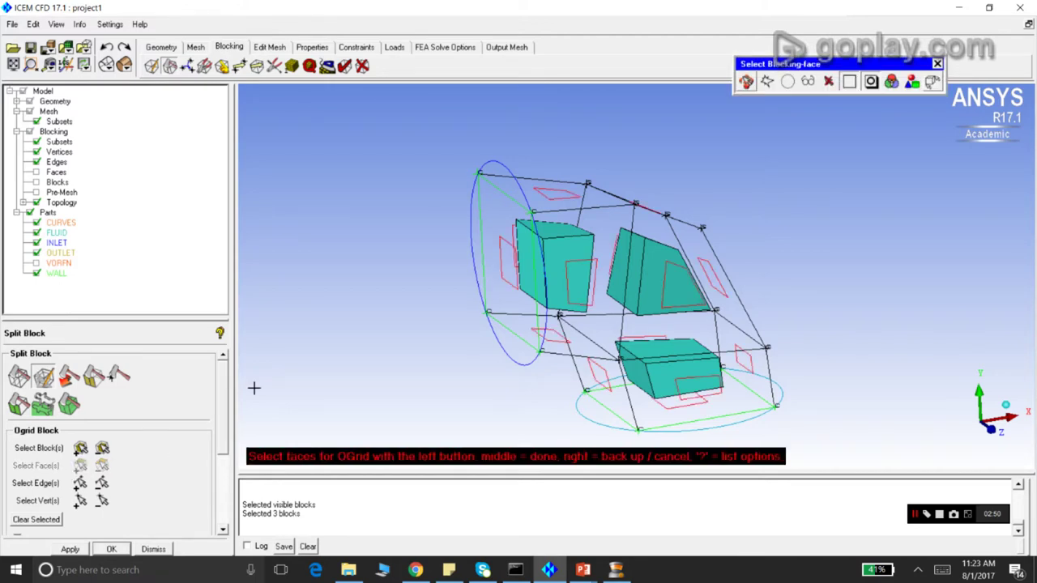
left_click(504, 273)
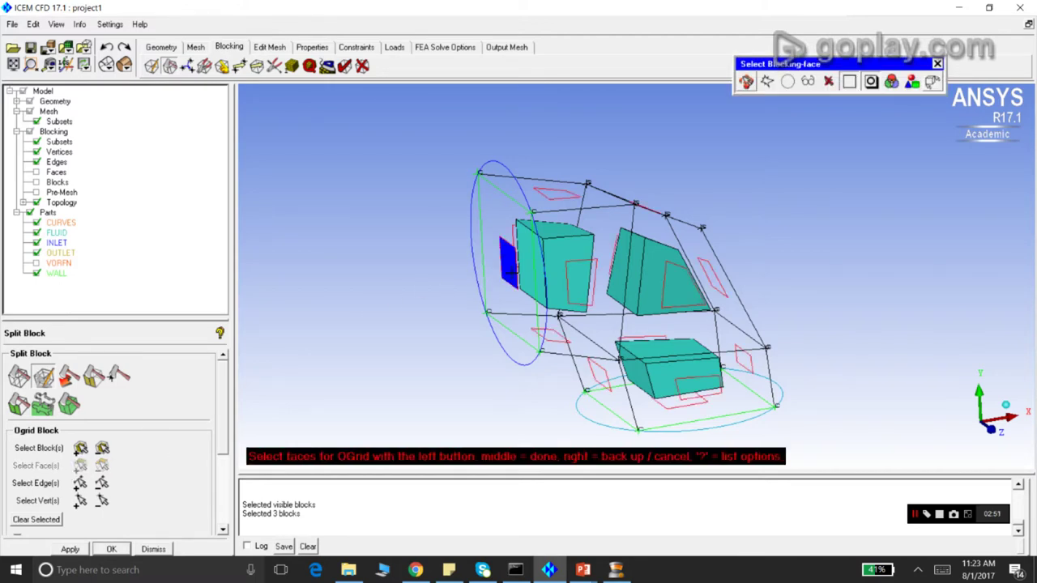
left_click(673, 405)
middle_click(345, 336)
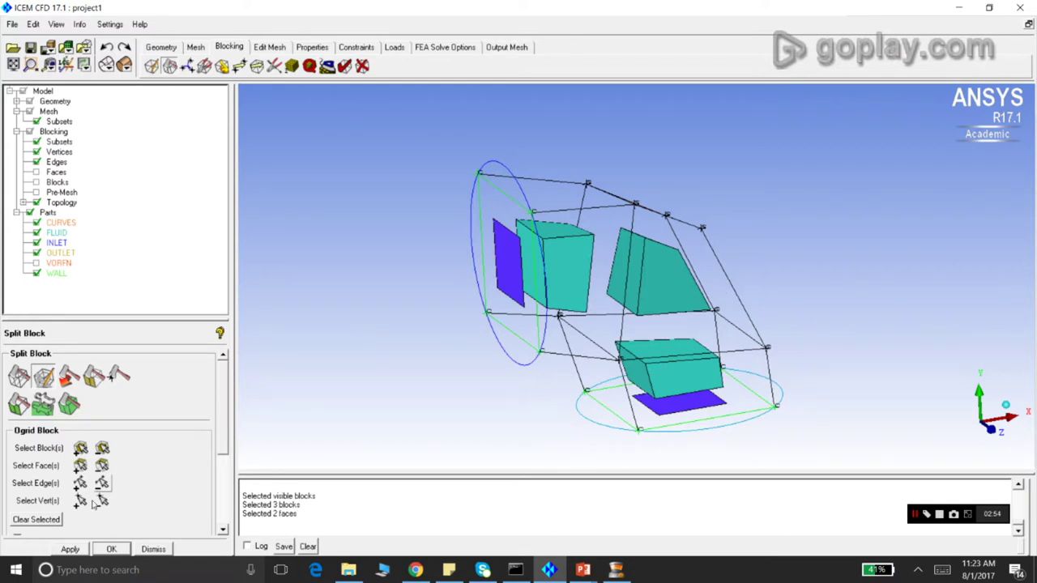
left_click(70, 550)
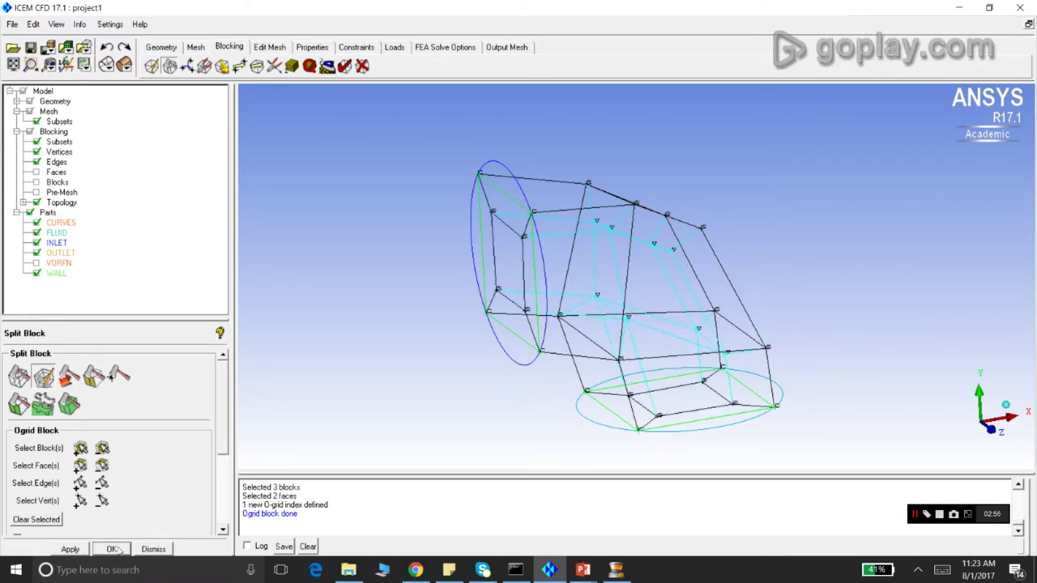
left_click(153, 549)
Examine the O-grid blocking from several angles, especially the inner block and radial edges at the inlet
left_click_drag(467, 217, 486, 309)
mouse_move(466, 243)
left_mouse_down()
mouse_move(458, 210)
mouse_move(446, 213)
mouse_move(469, 229)
left_mouse_up()
scroll(472, 199, "up", 2)
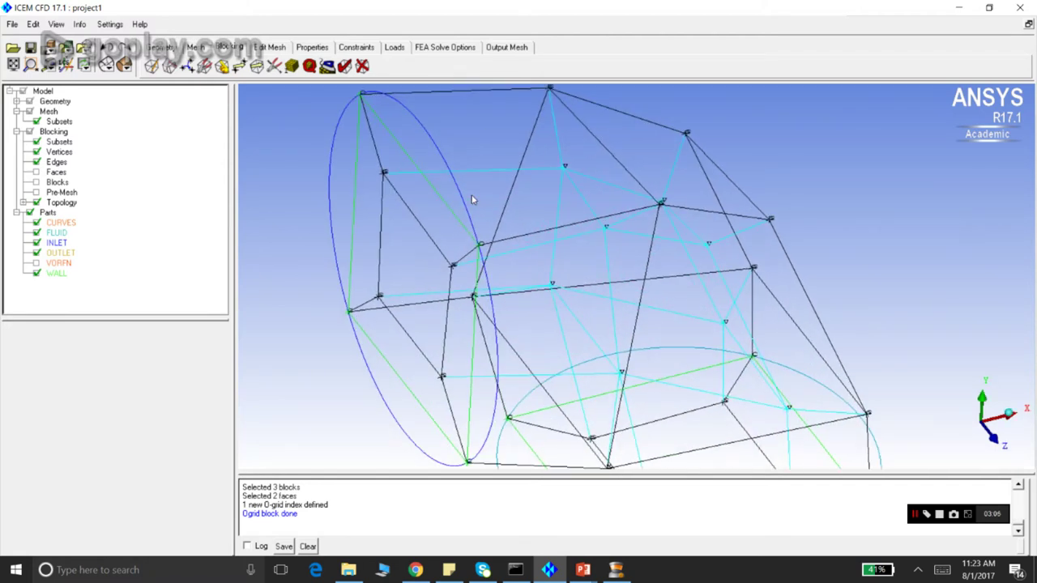
left_click_drag(451, 268, 491, 303)
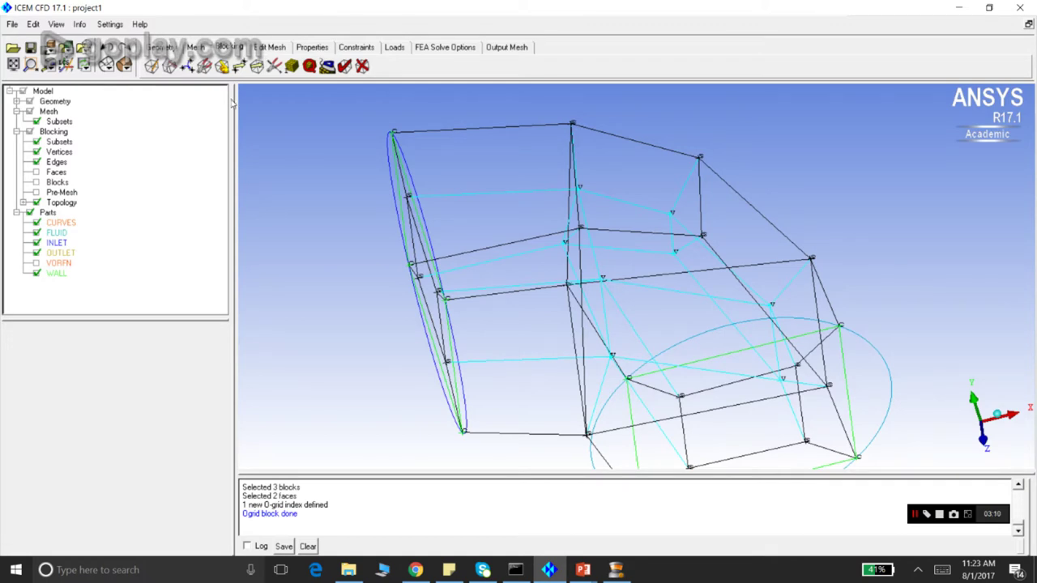
left_click_drag(391, 211, 475, 213)
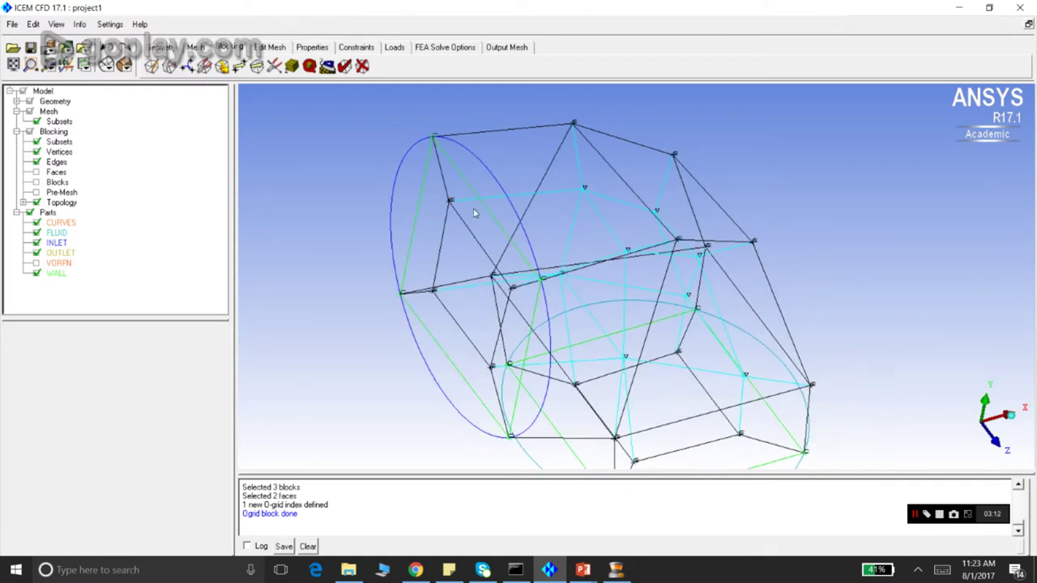
scroll(430, 169, "up", 3)
scroll(385, 164, "down", 1)
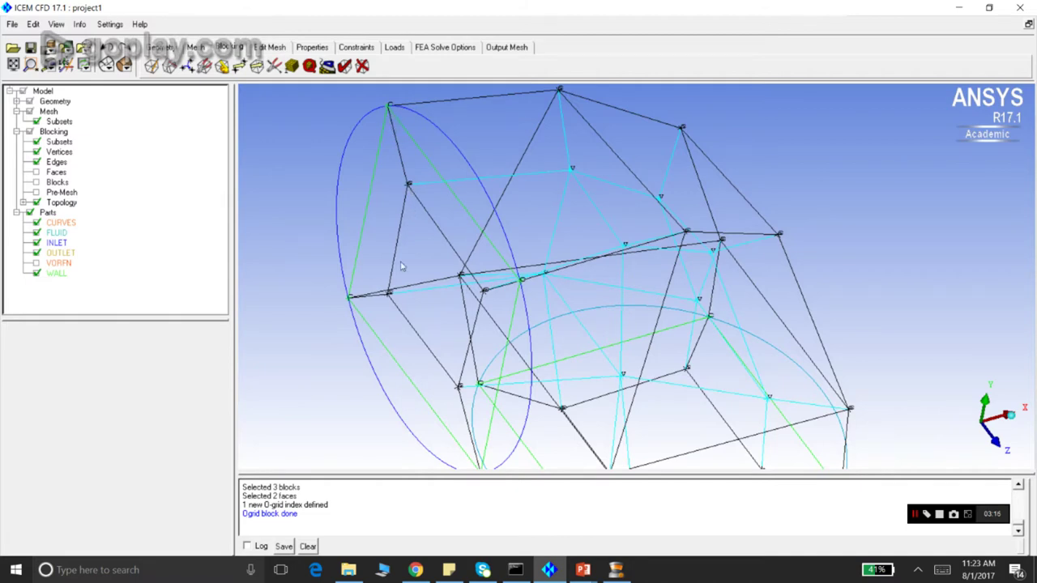
left_click_drag(505, 255, 437, 214)
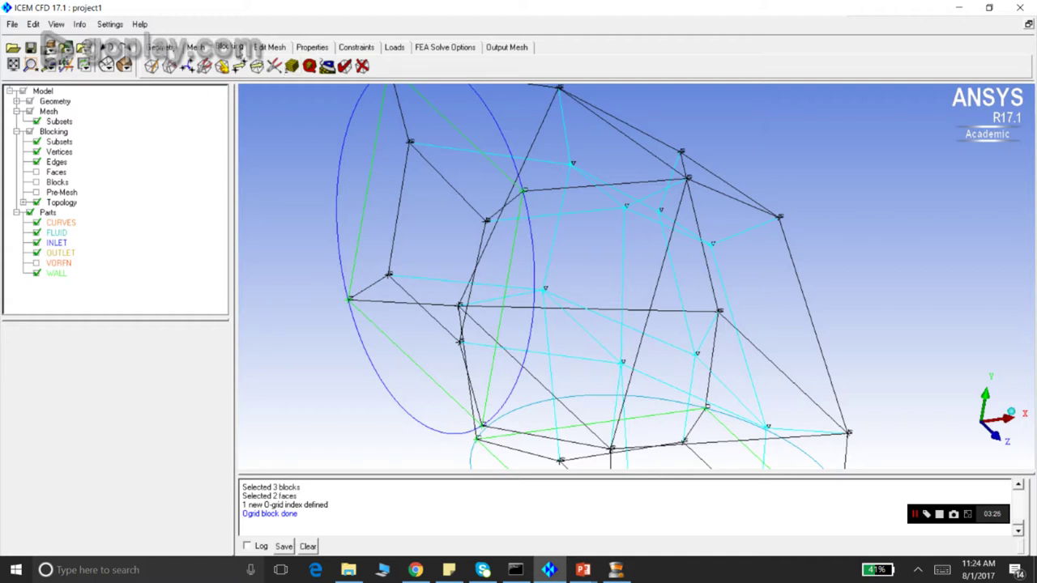
Set 12 nodes on a radial O-grid edge at the inlet, with its parameters copied to all parallel edges
left_click(290, 66)
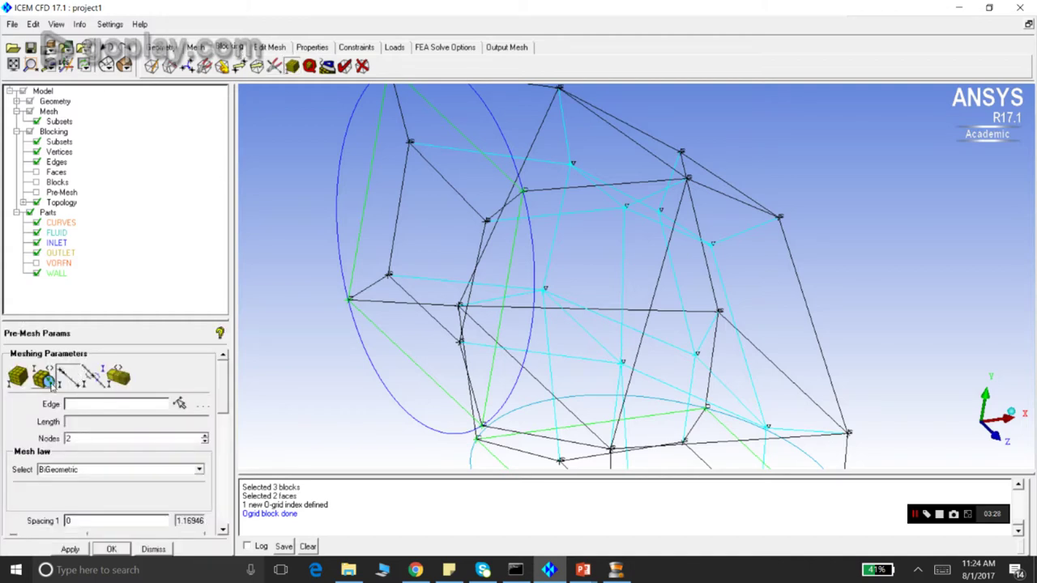
left_click(181, 404)
left_click(375, 287)
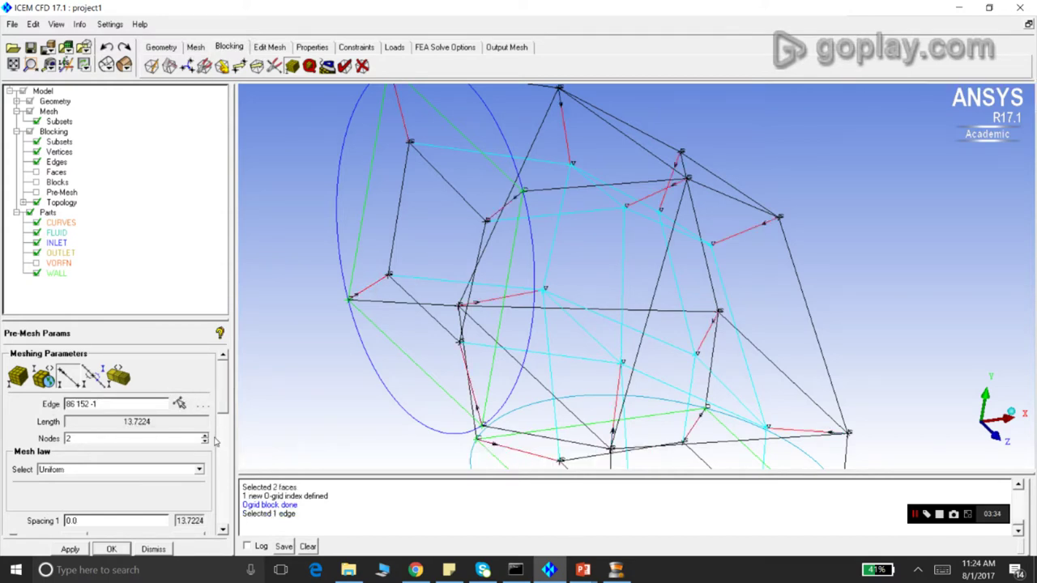
left_click_drag(226, 398, 228, 482)
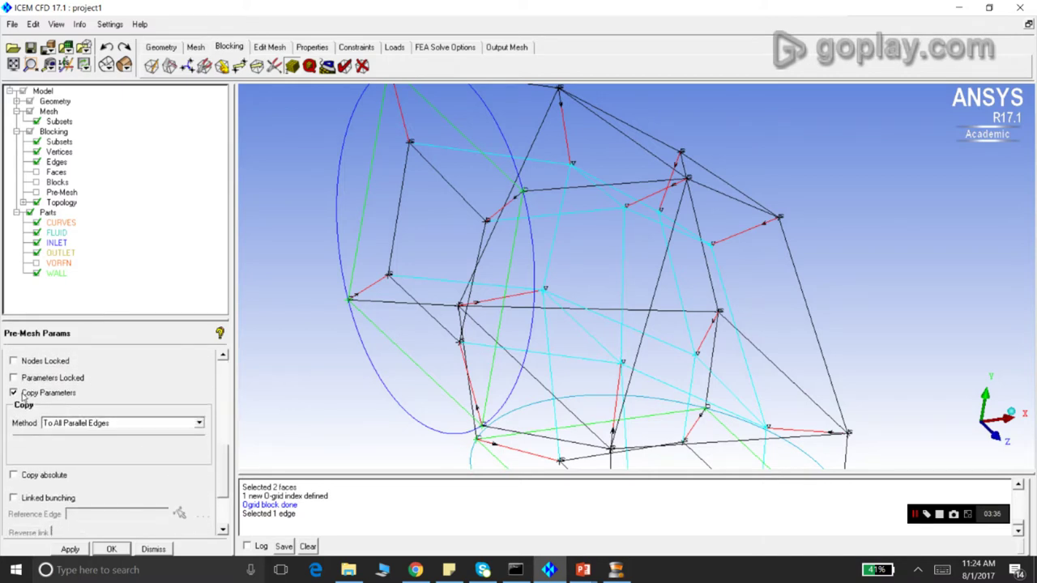
left_click_drag(226, 460, 239, 331)
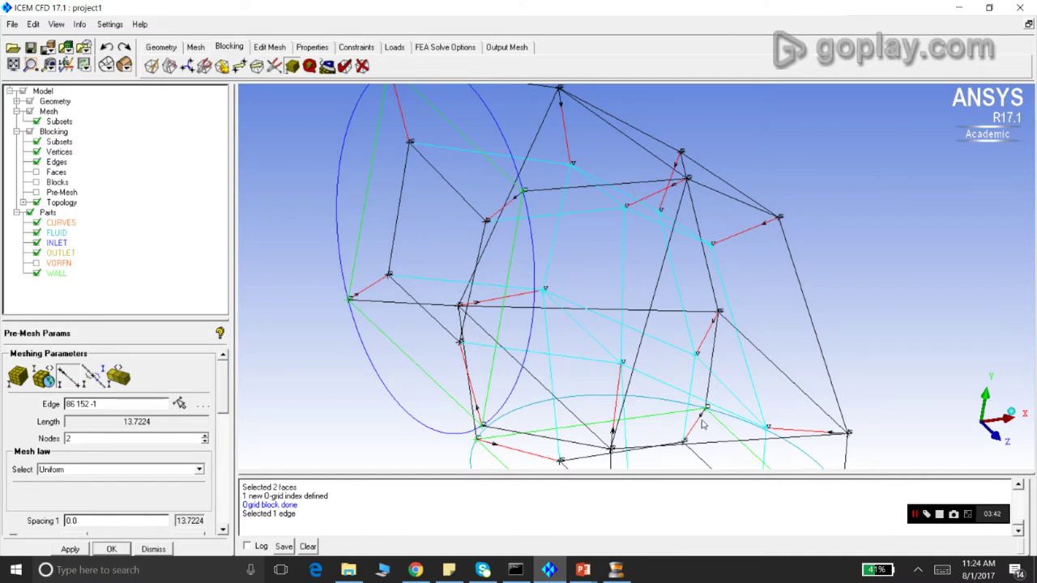
scroll(769, 372, "down", 3)
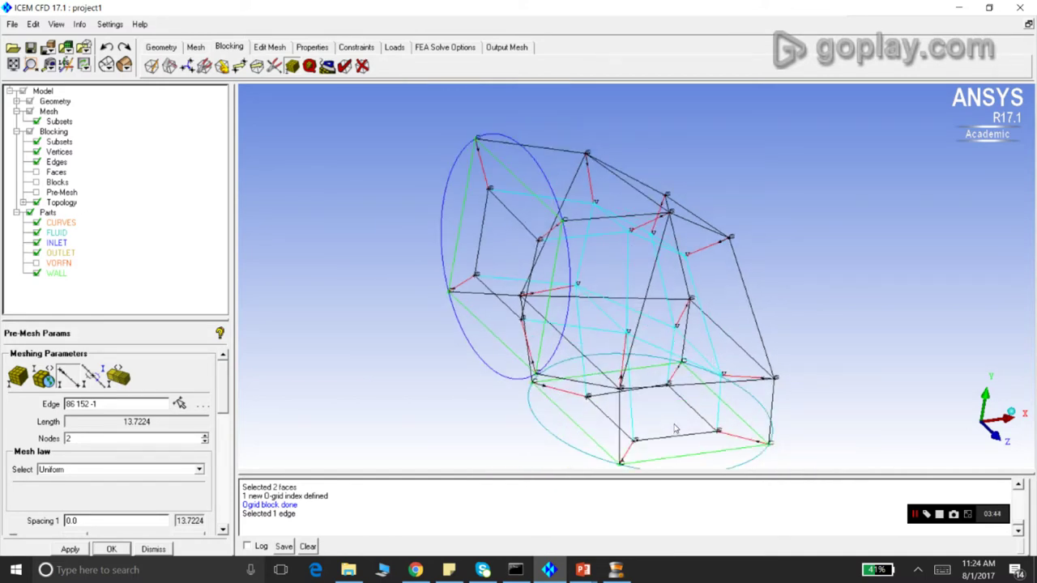
double_click(190, 437)
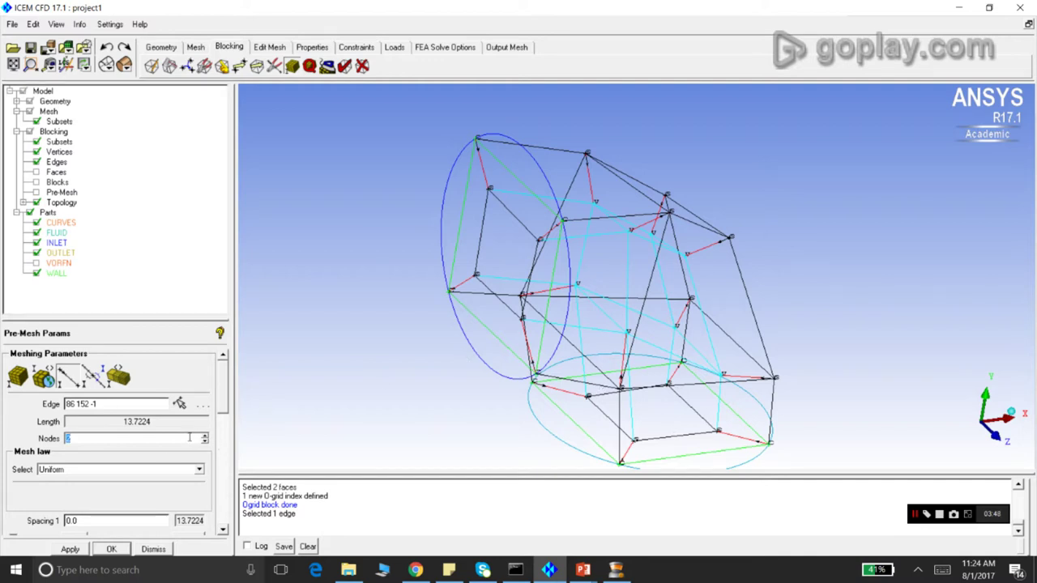
type("12")
key("Return")
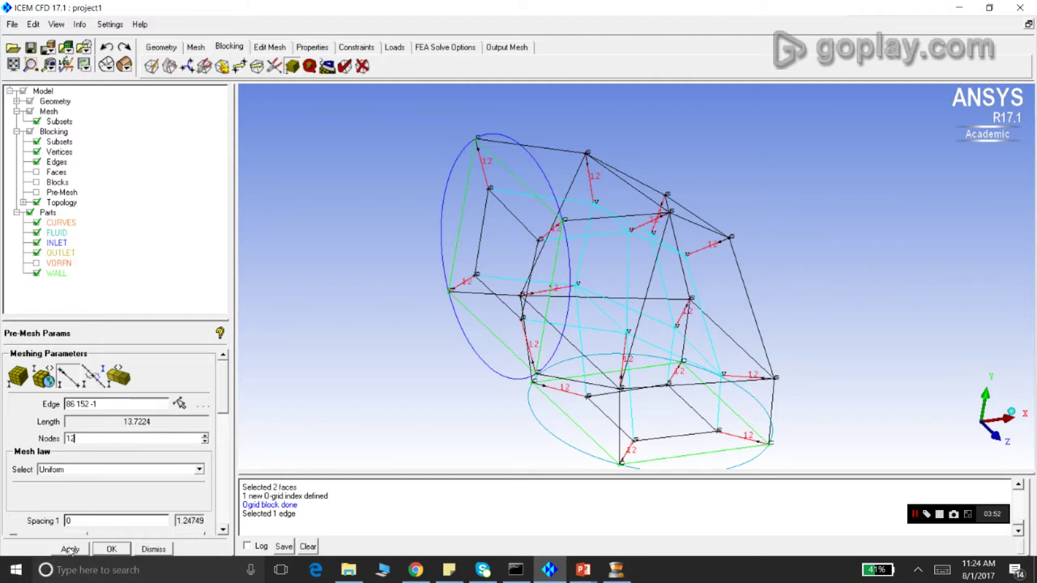
left_click(152, 550)
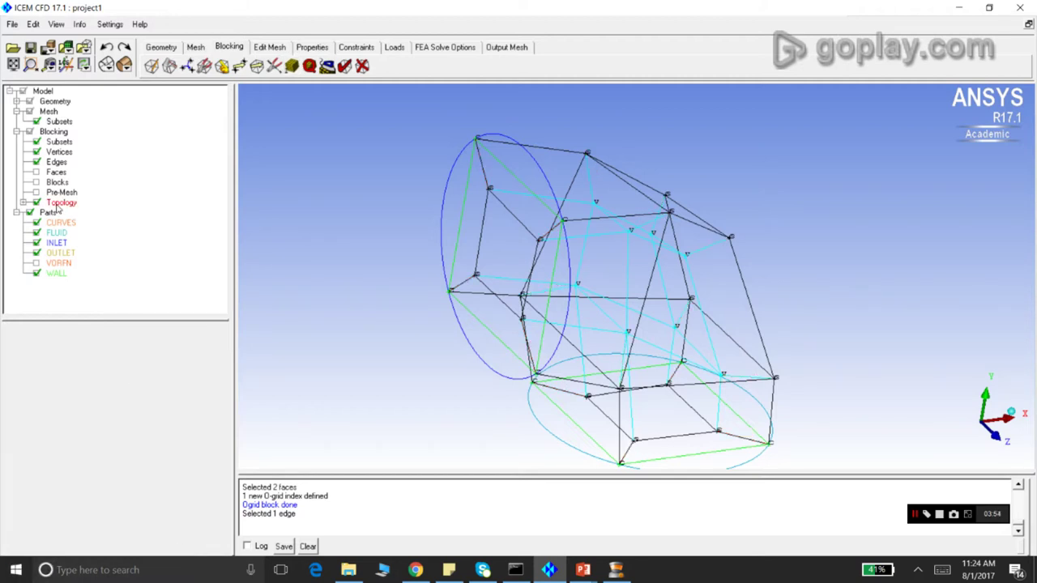
Recompute the out-of-date pre-mesh and display it as Solid & Wire
left_click(37, 193)
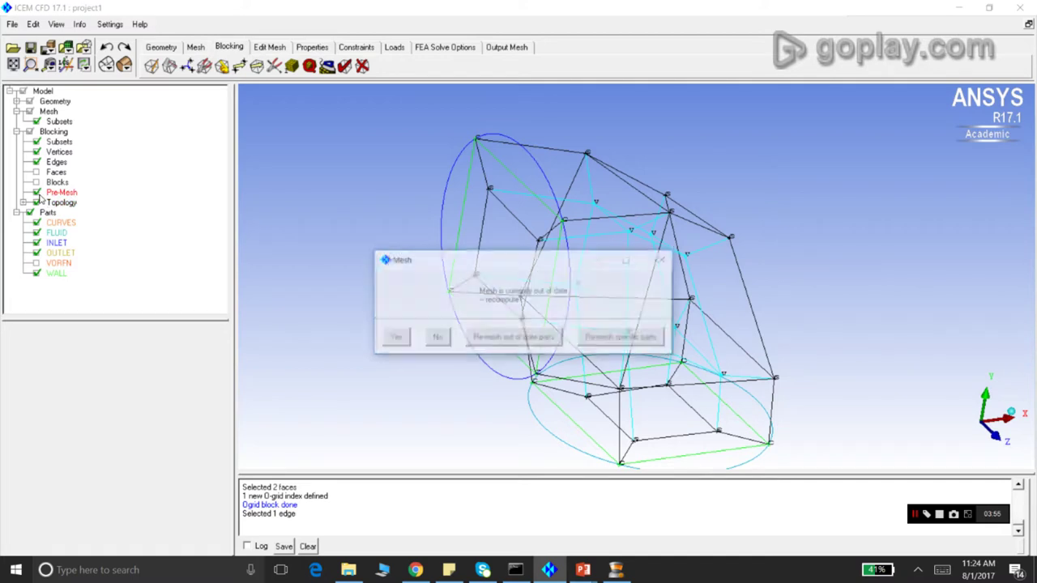
left_click(396, 339)
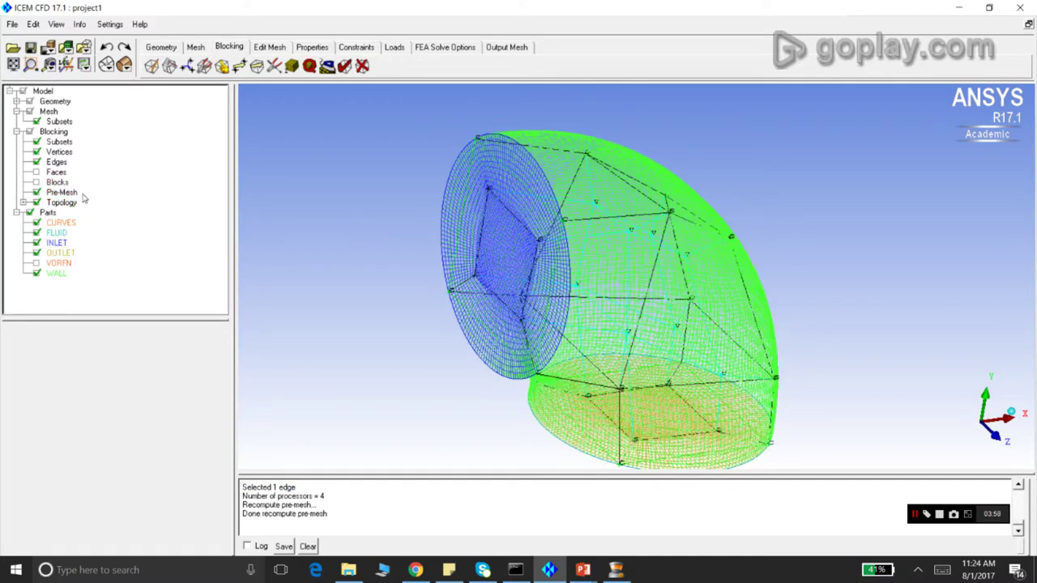
right_click(77, 195)
left_click(94, 215)
Hide the blocking edges and inspect the O-grid mesh on the inlet face
left_click_drag(639, 244, 518, 239)
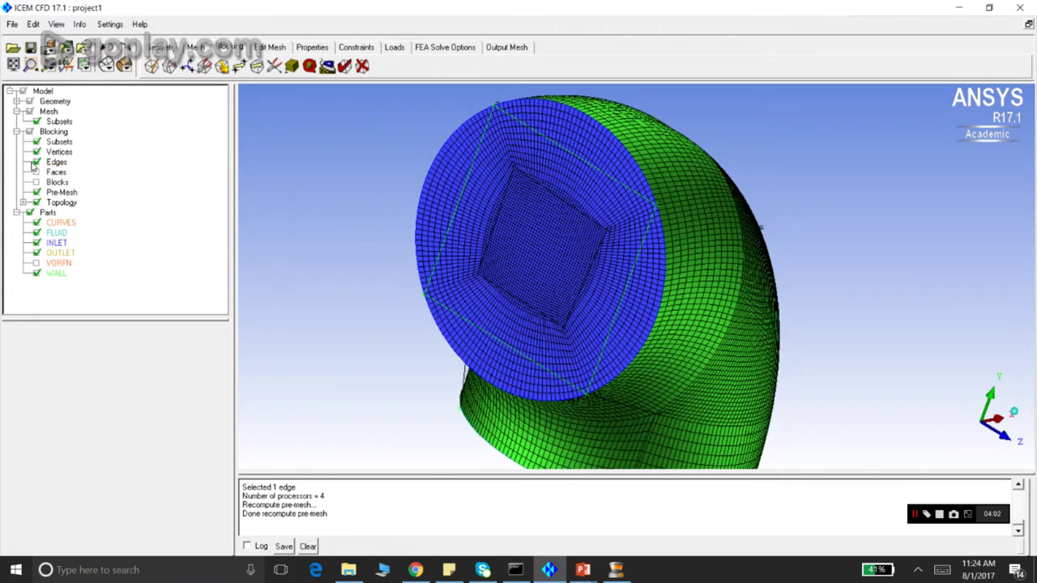
left_click(37, 162)
scroll(581, 179, "down", 2)
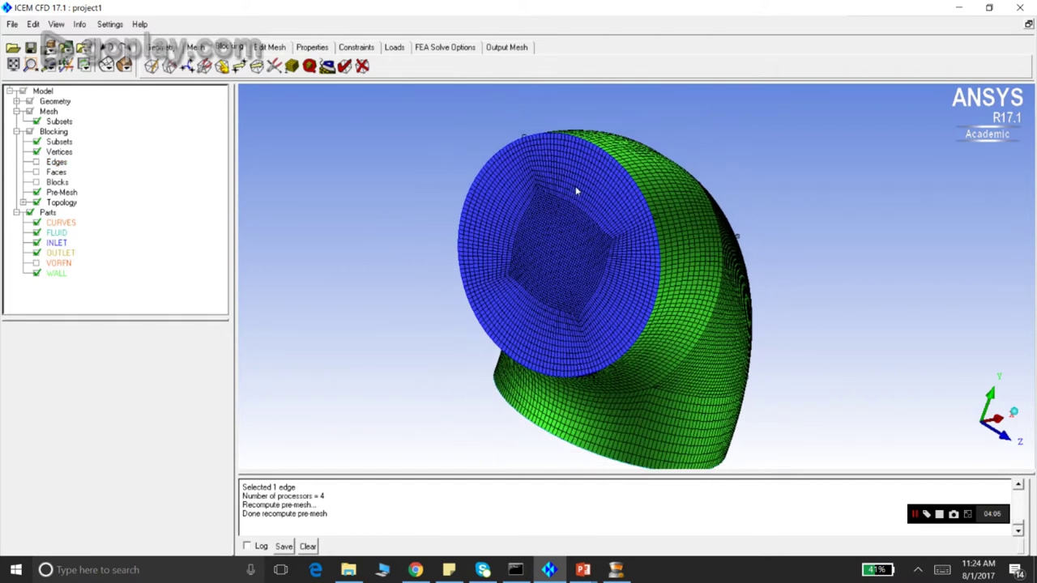
scroll(631, 227, "up", 2)
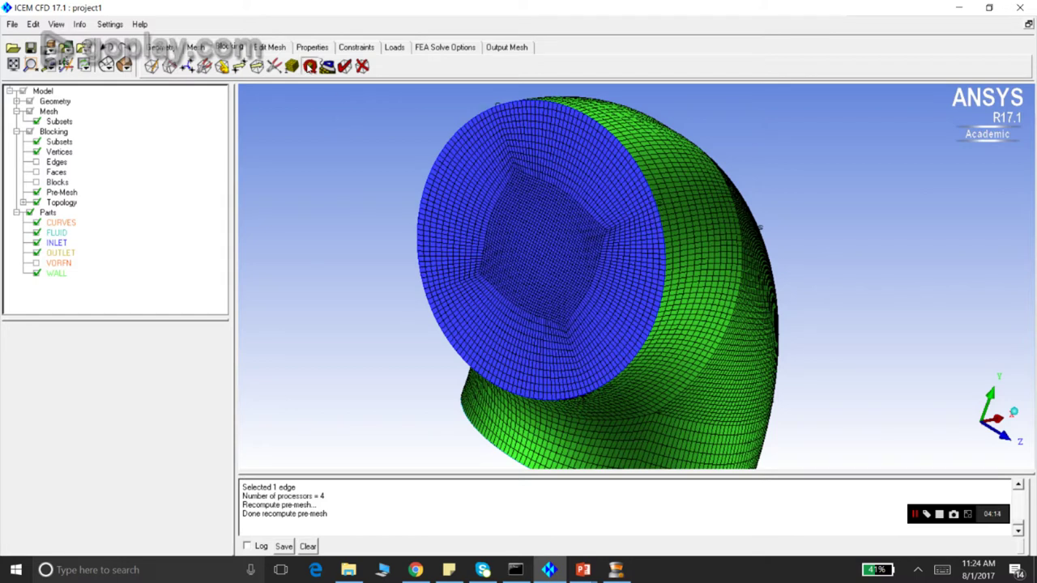
Check the pre-mesh quality by the Angle criterion over 0 to 90 with 20 bars, and inspect the inlet and outlet meshes
left_click(309, 66)
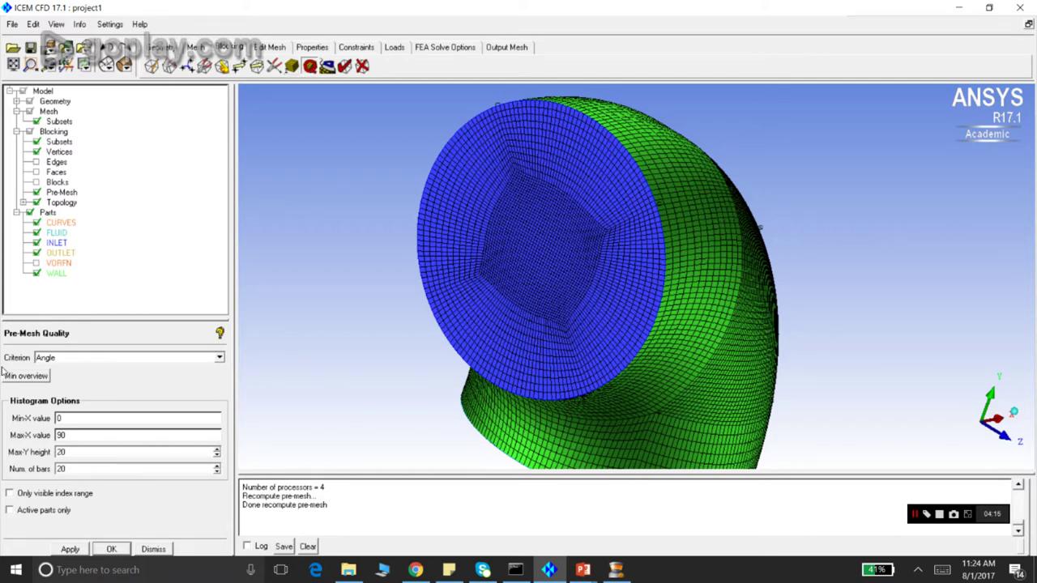
left_click(70, 549)
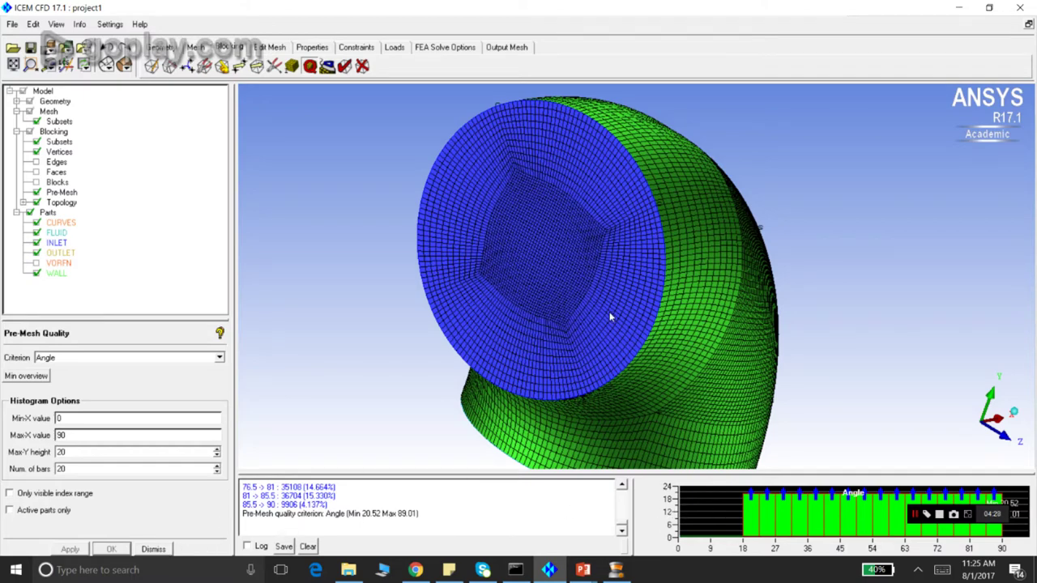
left_click_drag(590, 269, 582, 251)
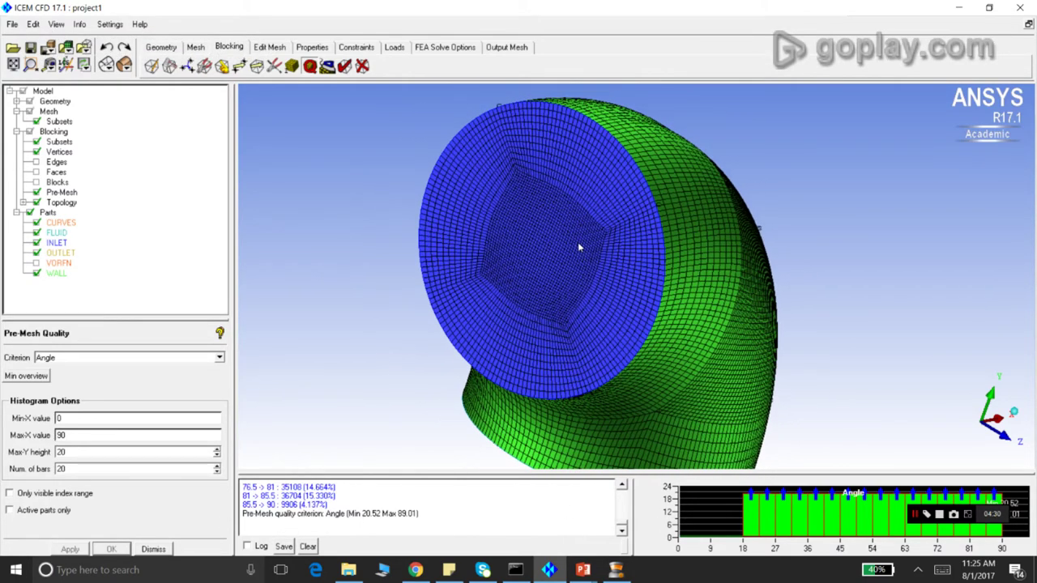
left_click_drag(749, 255, 590, 332)
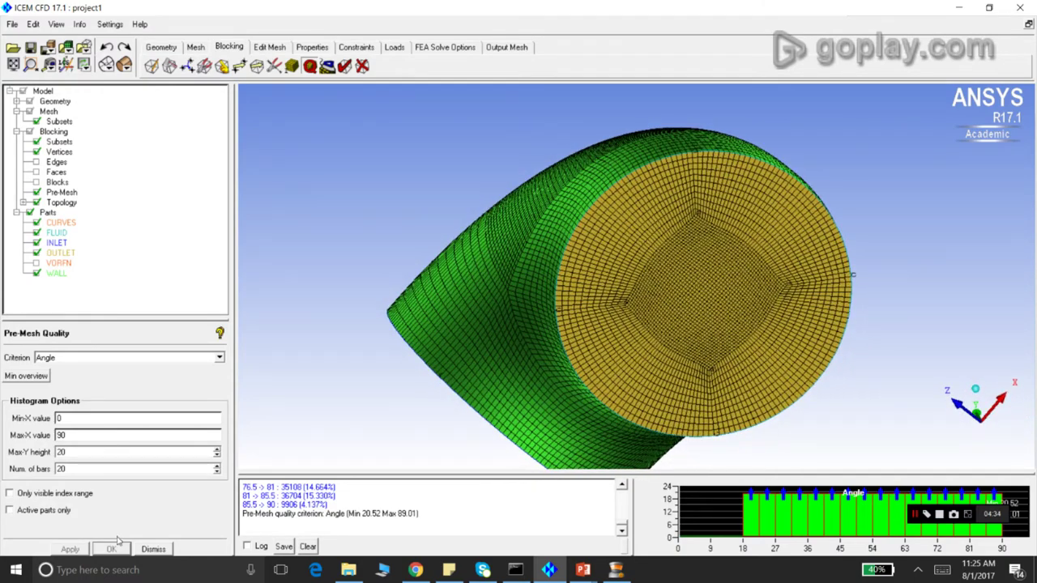
left_click(156, 550)
left_click_drag(413, 240, 685, 378)
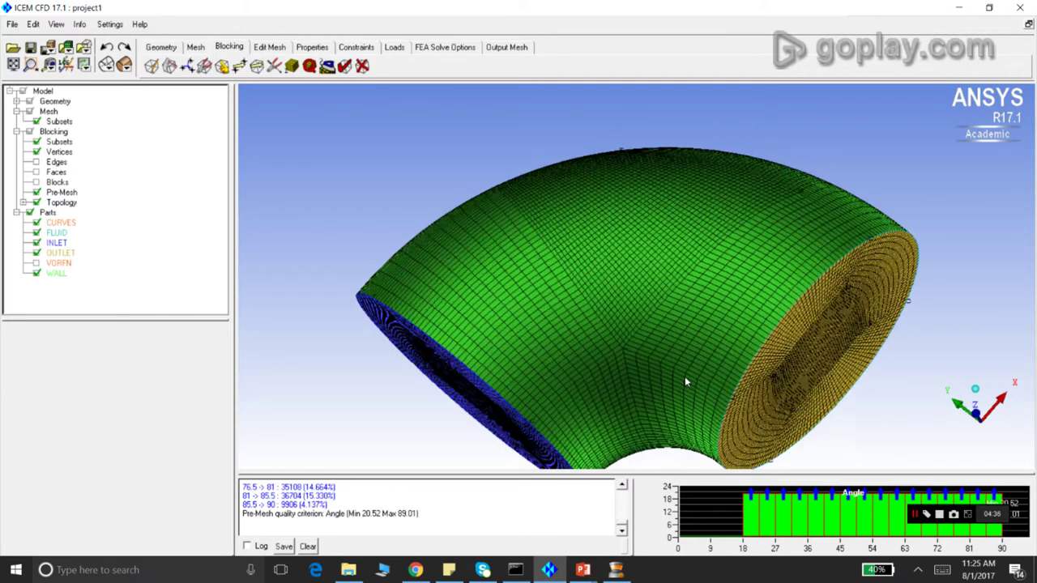
left_click_drag(491, 238, 527, 227)
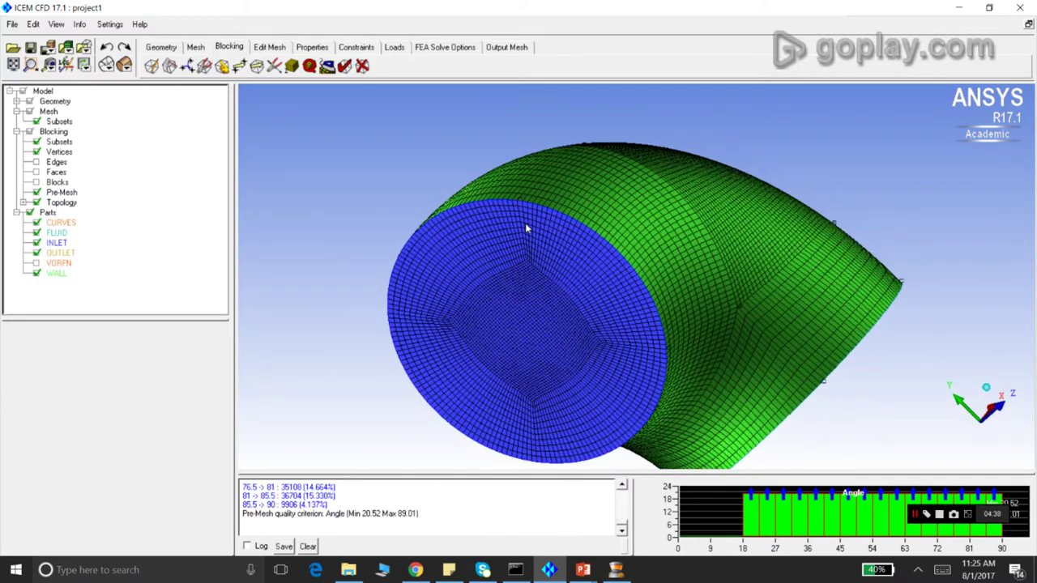
left_click(913, 515)
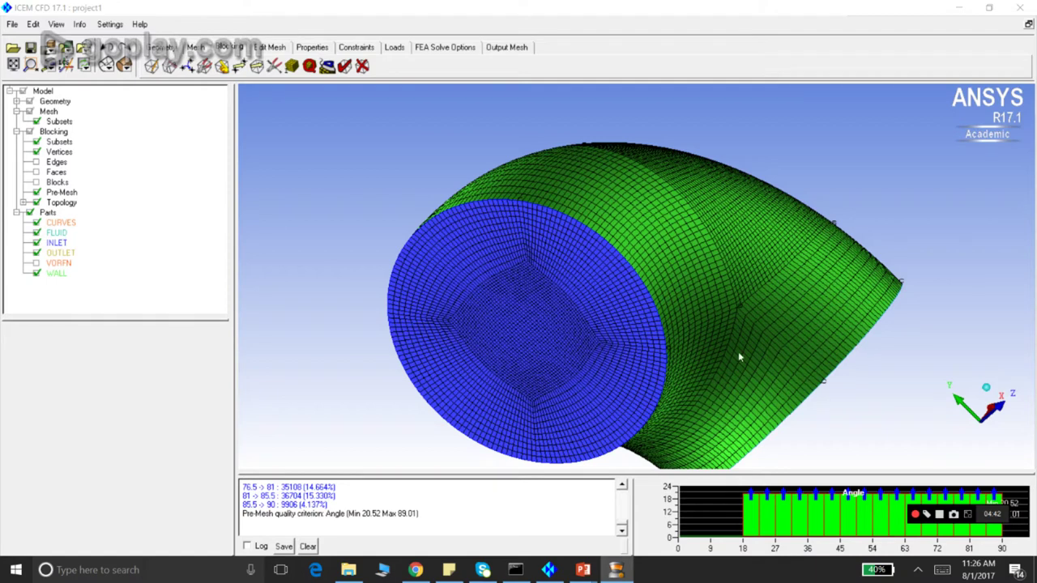
left_click(916, 517)
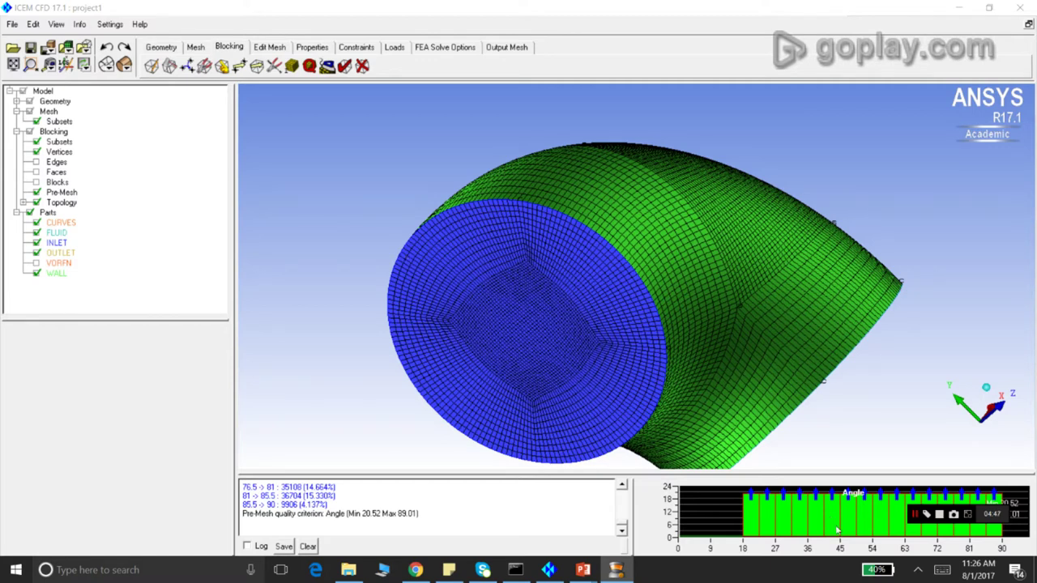
Close the Angle quality histogram and examine the mesh on the inlet face and pipe wall
right_click(758, 524)
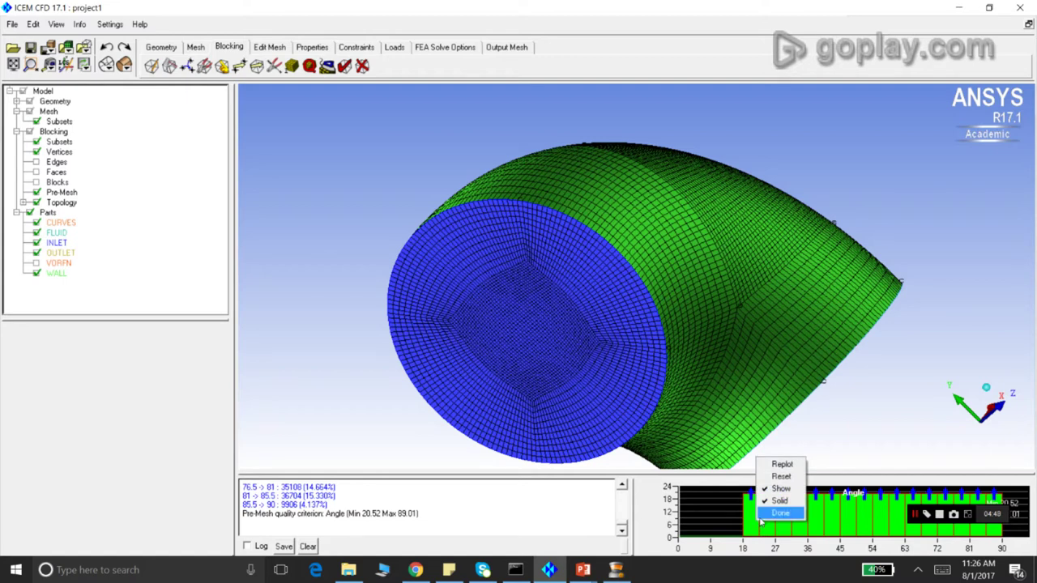
left_click(765, 513)
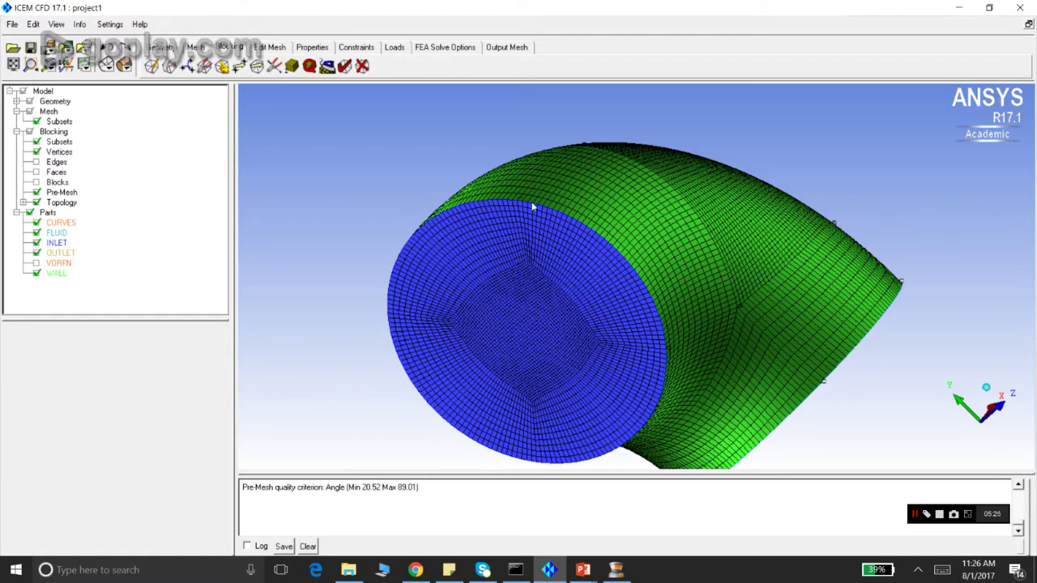
left_click_drag(789, 267, 543, 213)
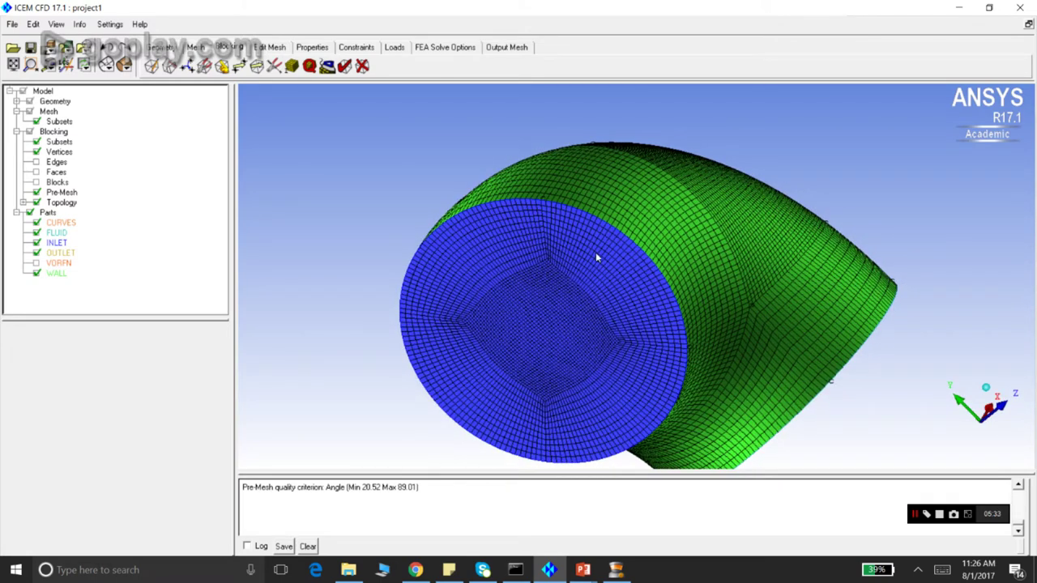
left_click_drag(596, 255, 535, 254)
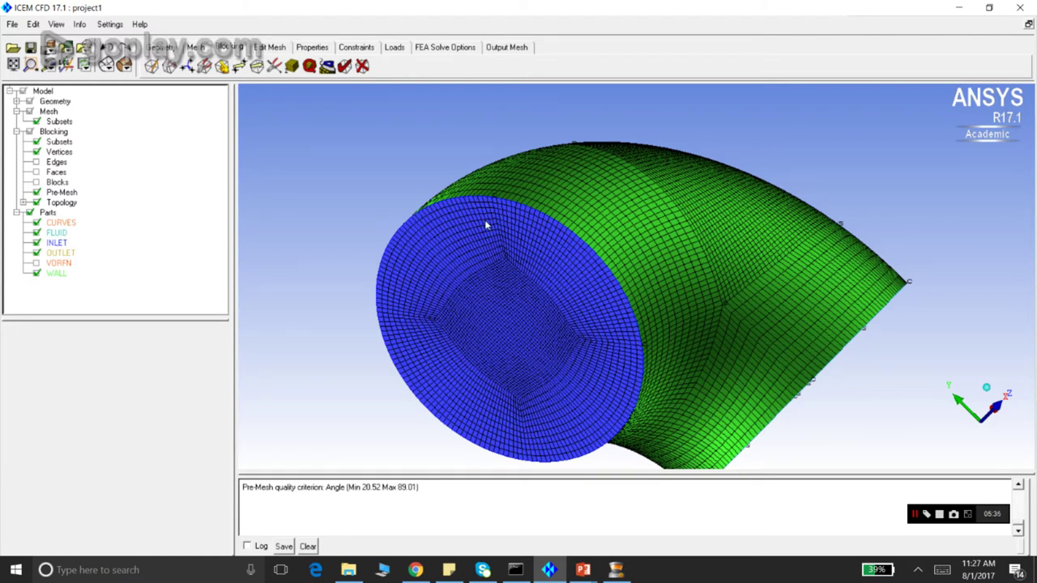
right_click(73, 196)
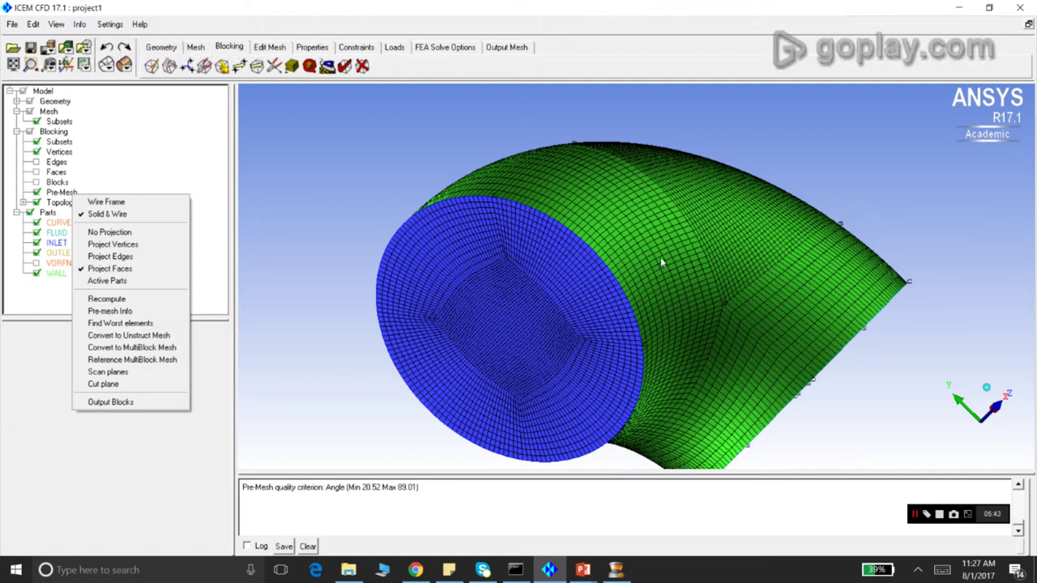
left_click(105, 505)
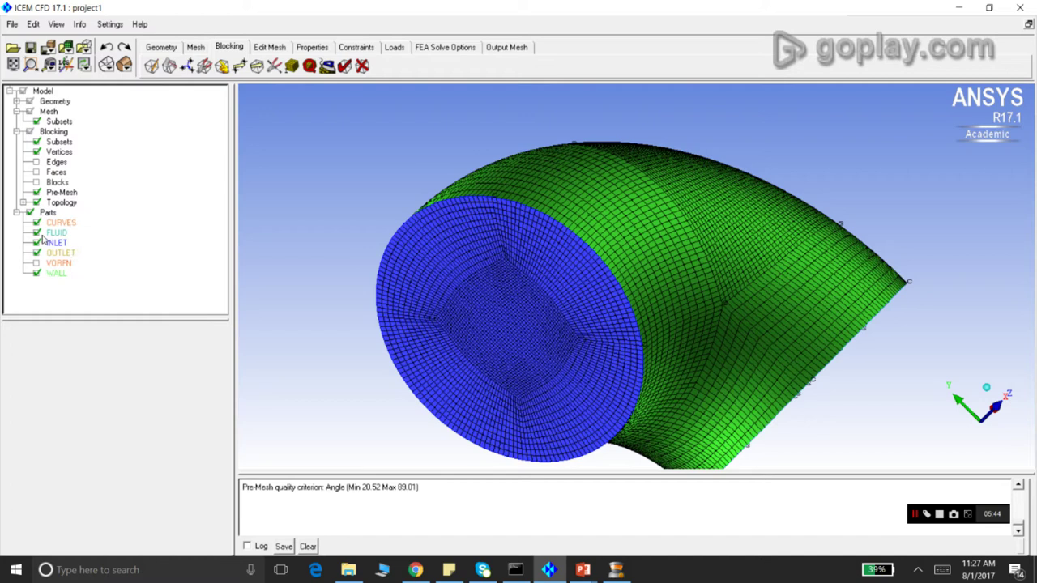
left_click(13, 25)
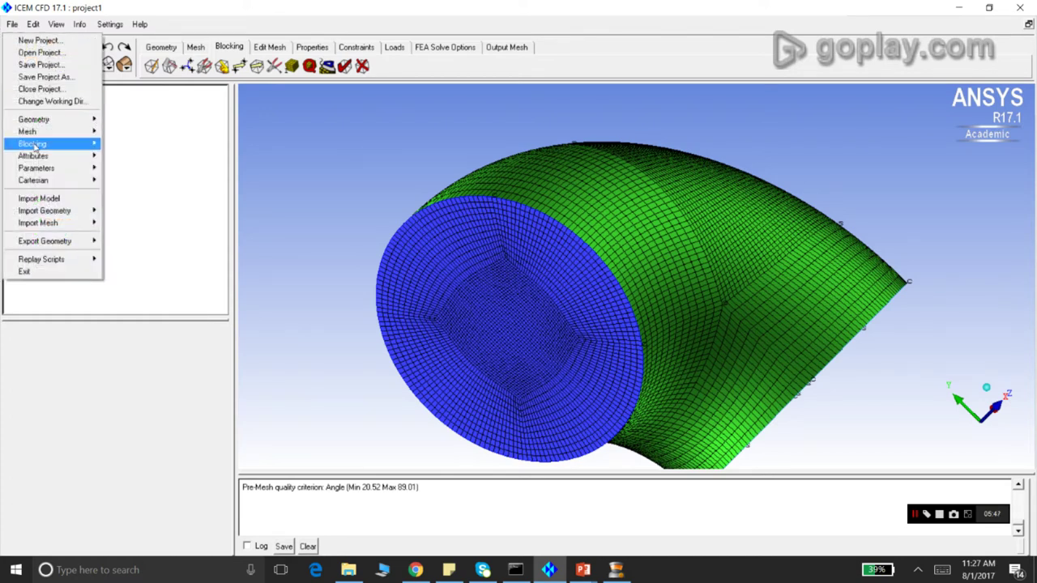
mouse_move(49, 131)
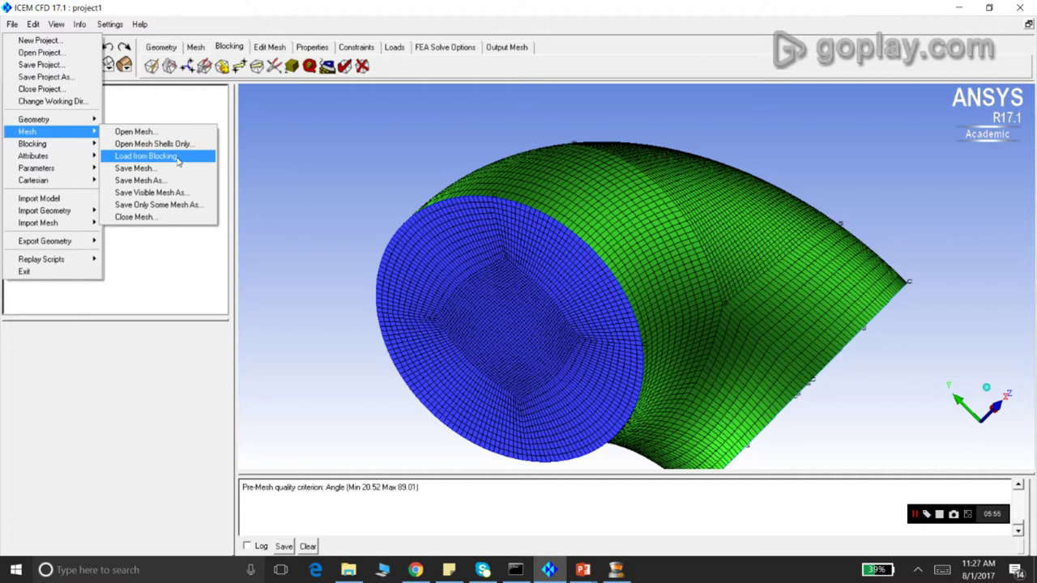
left_click(178, 162)
Convert the pre-mesh to an unstructured mesh, inspect it and list its volume element types
right_click(67, 198)
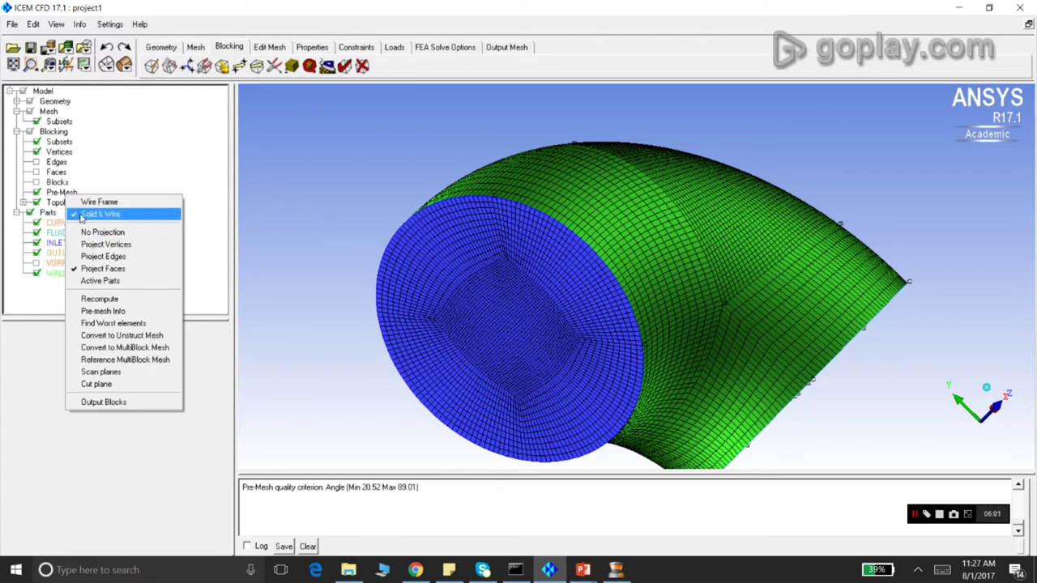
left_click(121, 336)
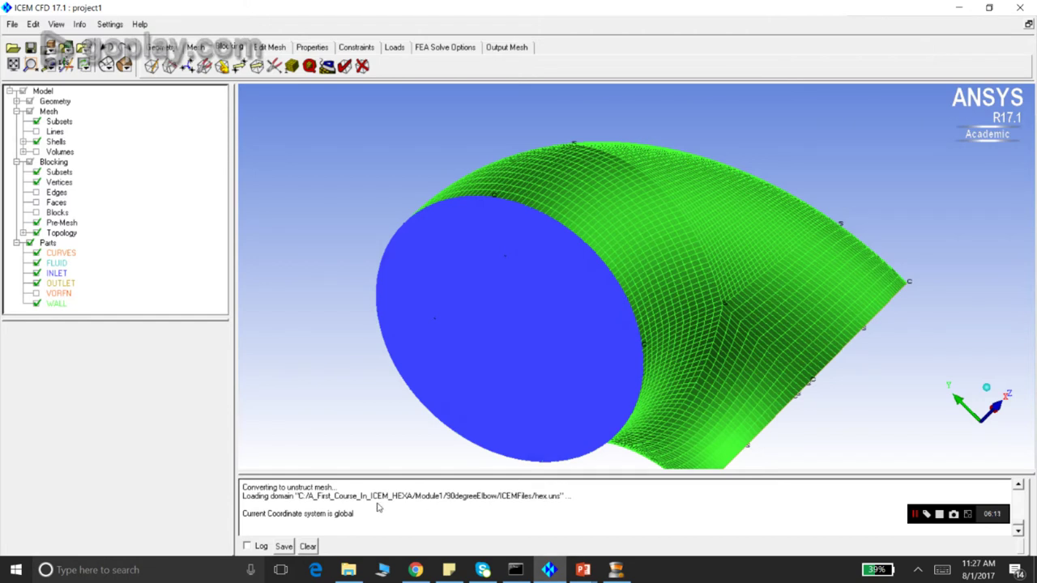
left_click_drag(582, 207, 625, 194)
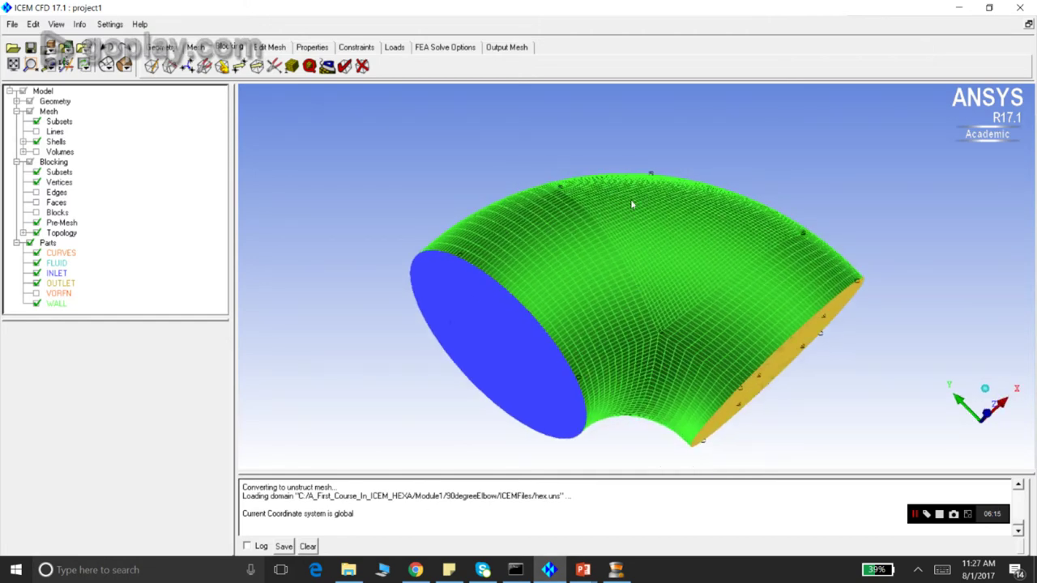
left_click_drag(559, 267, 586, 269)
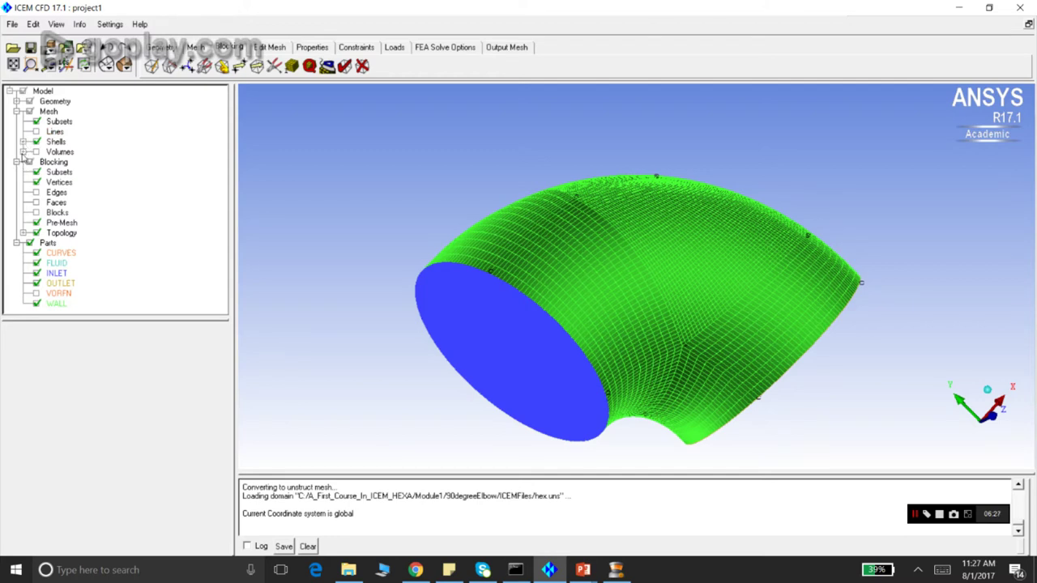
left_click(24, 151)
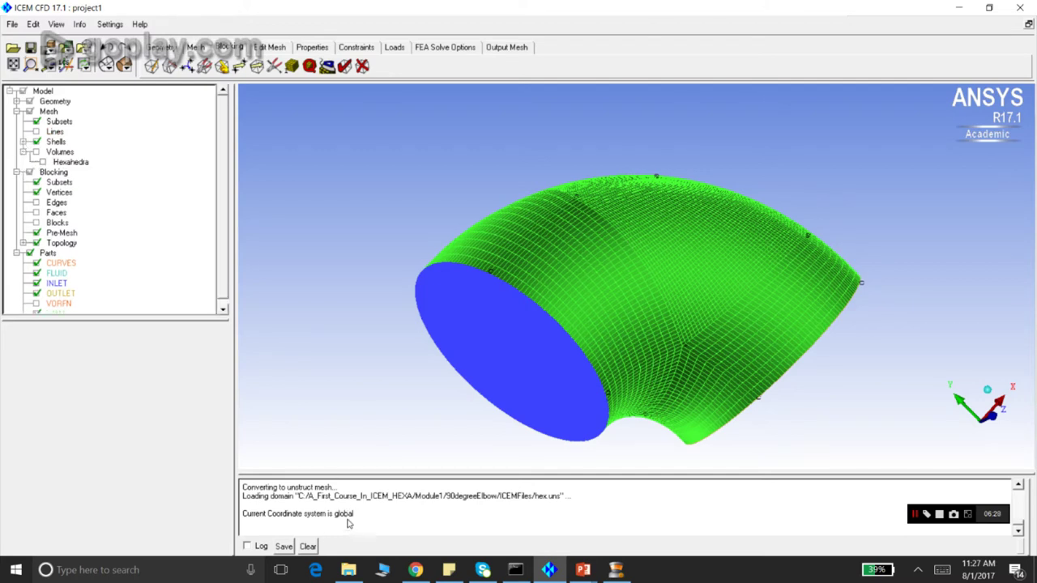
Set ANSYS Fluent as the output solver for the mesh and close the solver setup
left_click(503, 48)
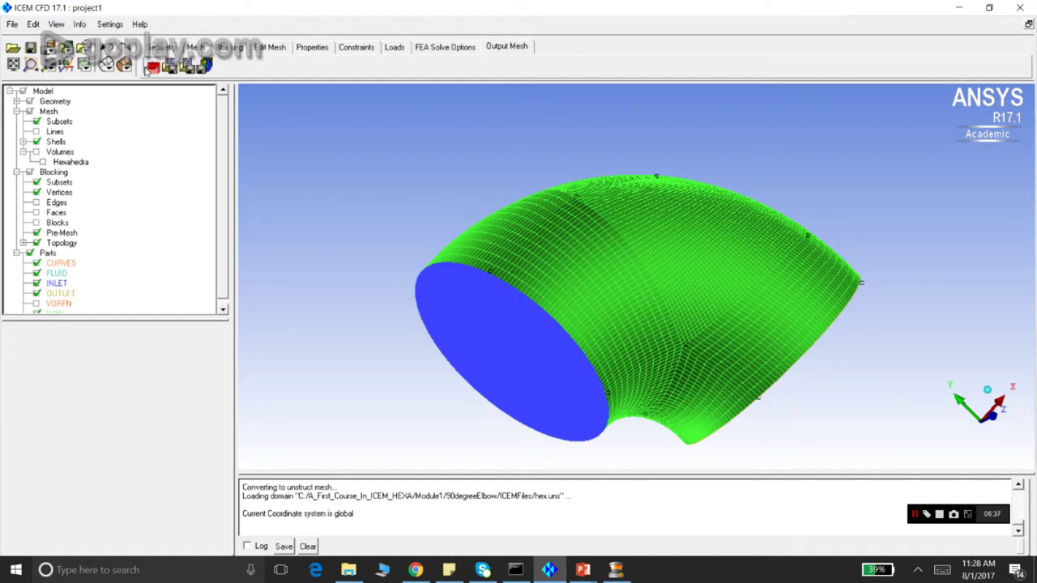
left_click(151, 67)
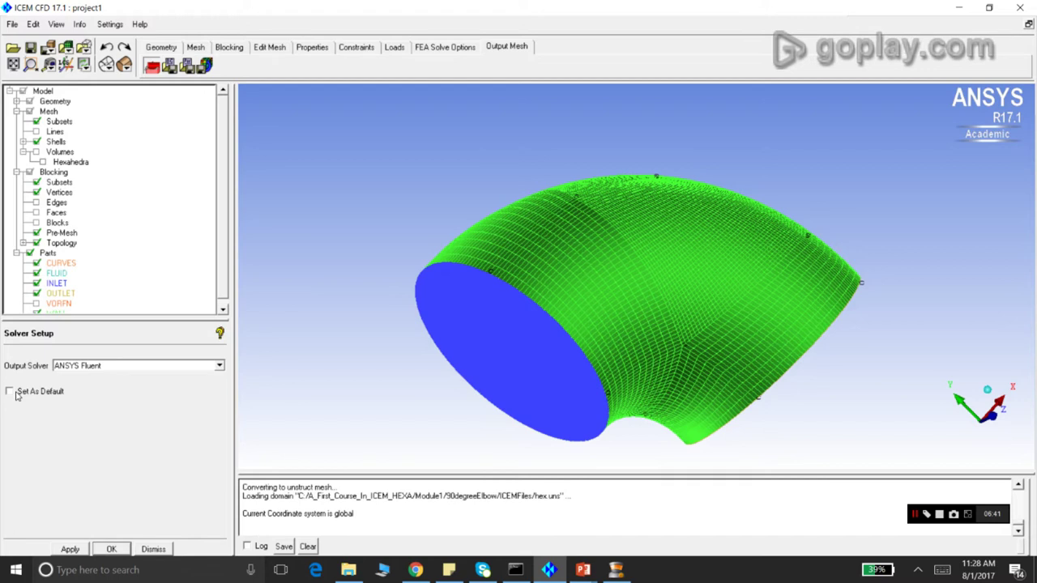
left_click(70, 549)
left_click(153, 549)
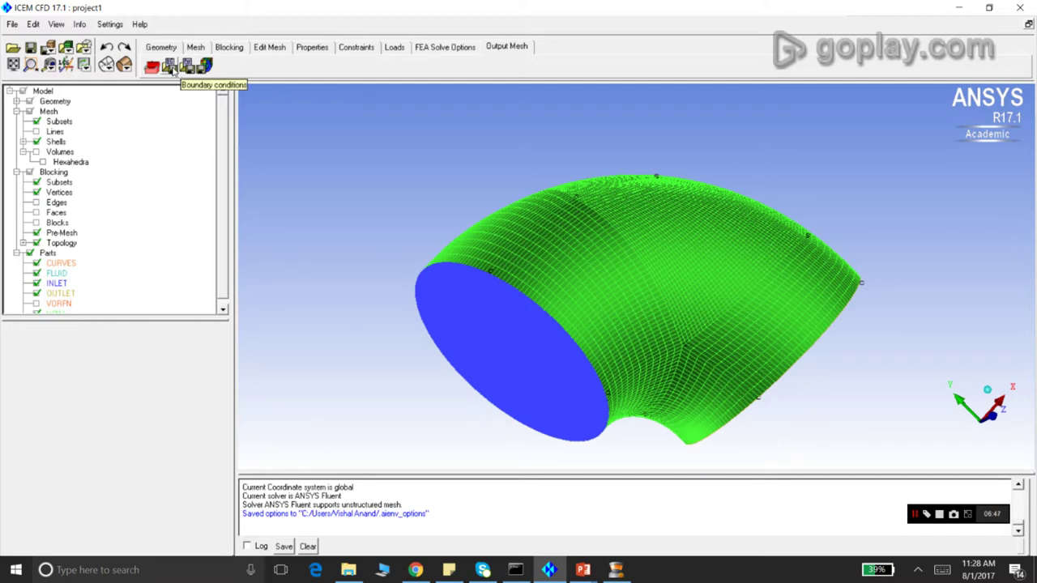
Review the boundary conditions assigned to the one-sided surface parts INLET, OUTLET and WALL
left_click(172, 70)
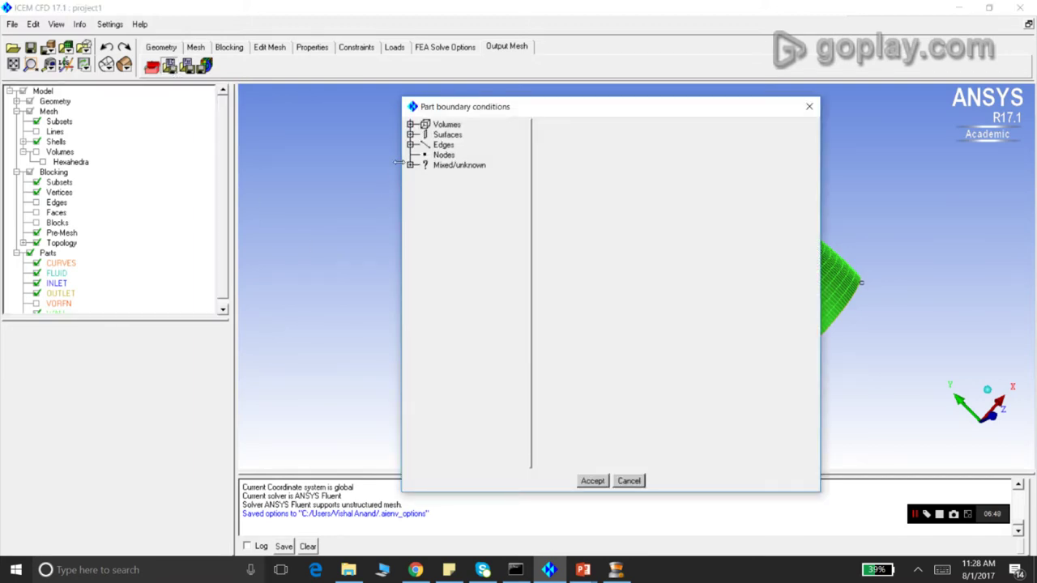
left_click_drag(479, 111, 341, 104)
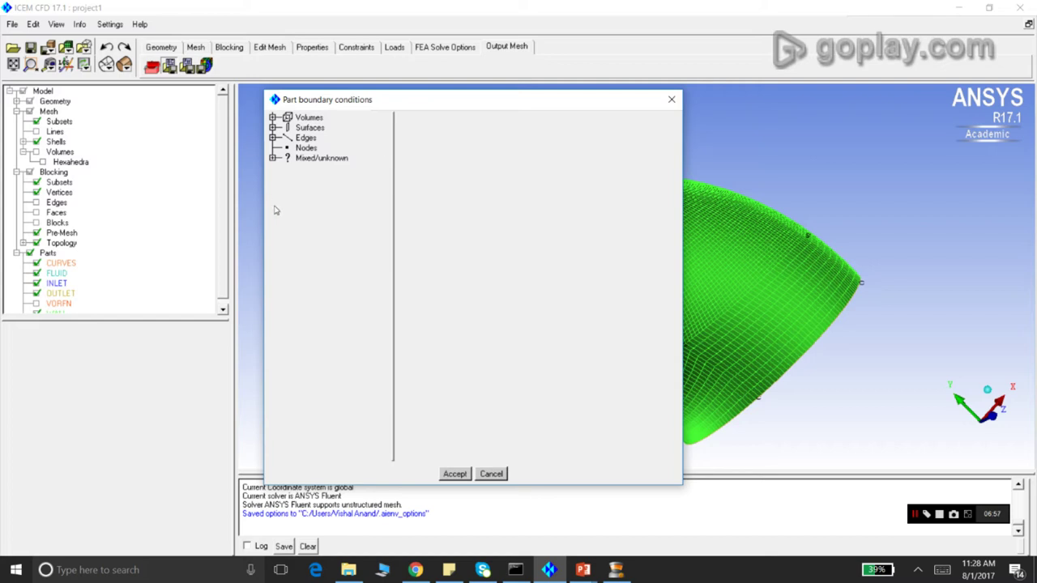
left_click(273, 127)
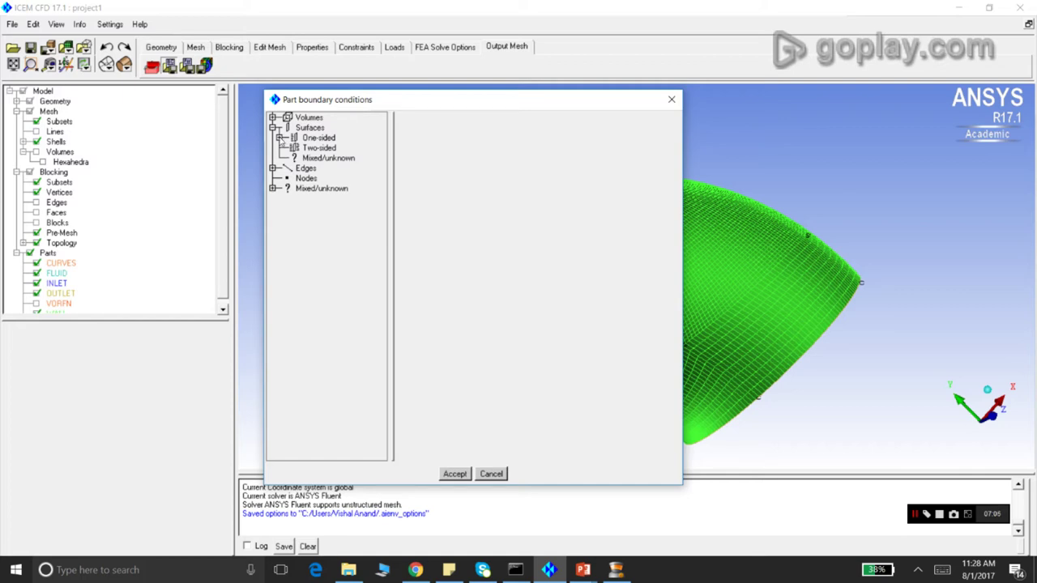
left_click(280, 137)
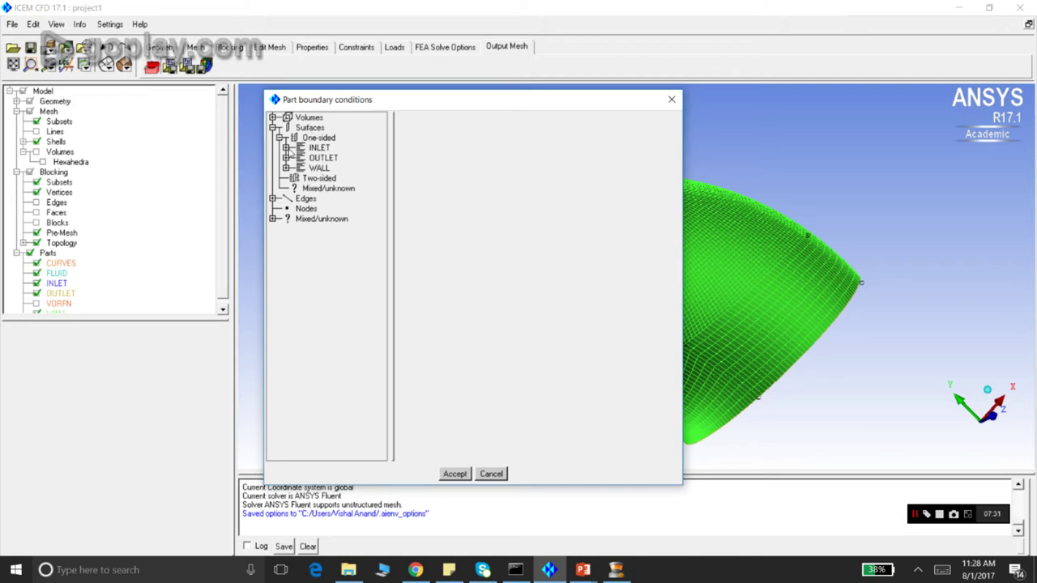
left_click(285, 147)
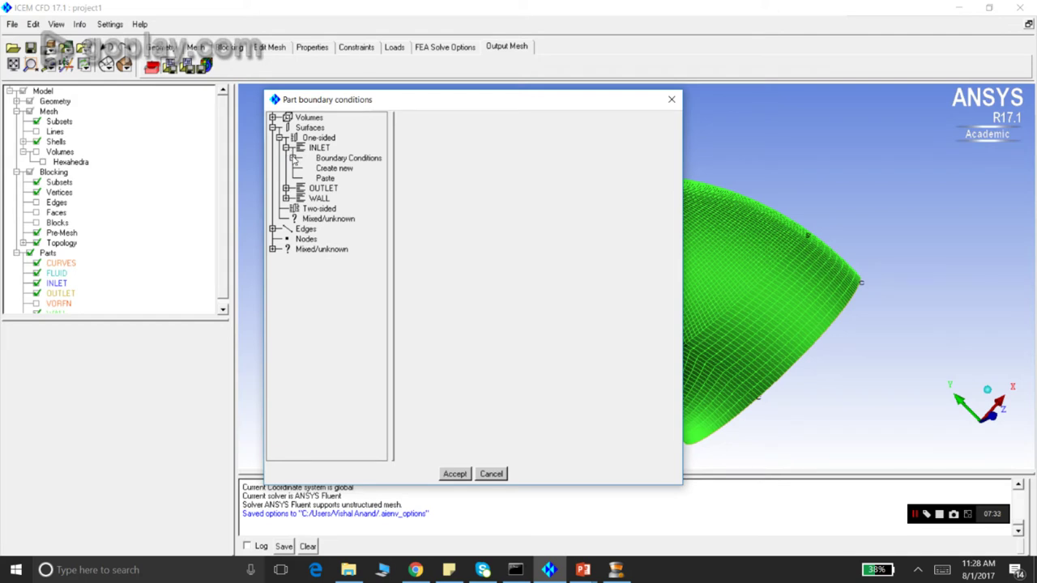
left_click(293, 159)
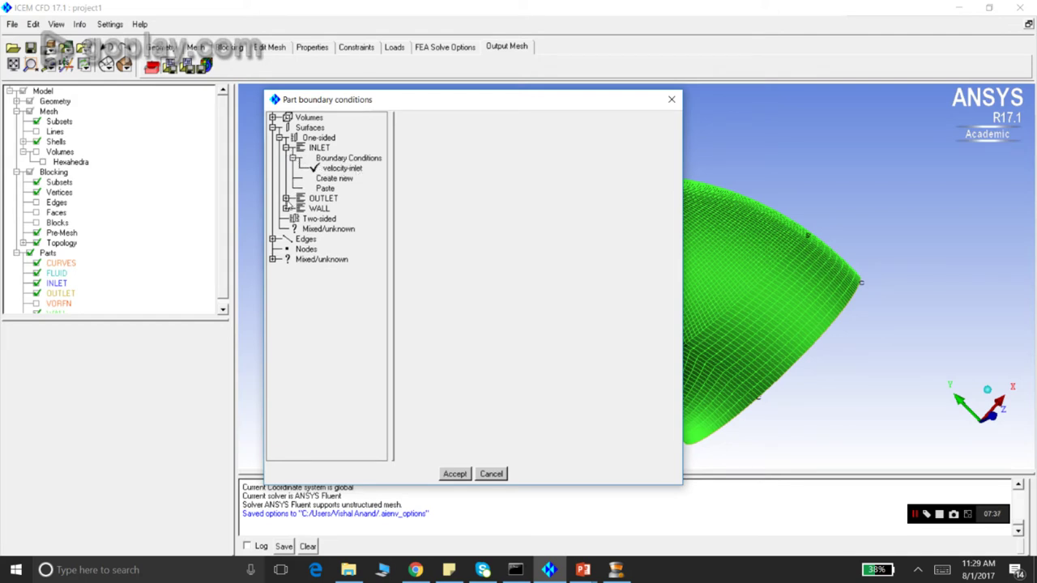
left_click(286, 199)
left_click(293, 209)
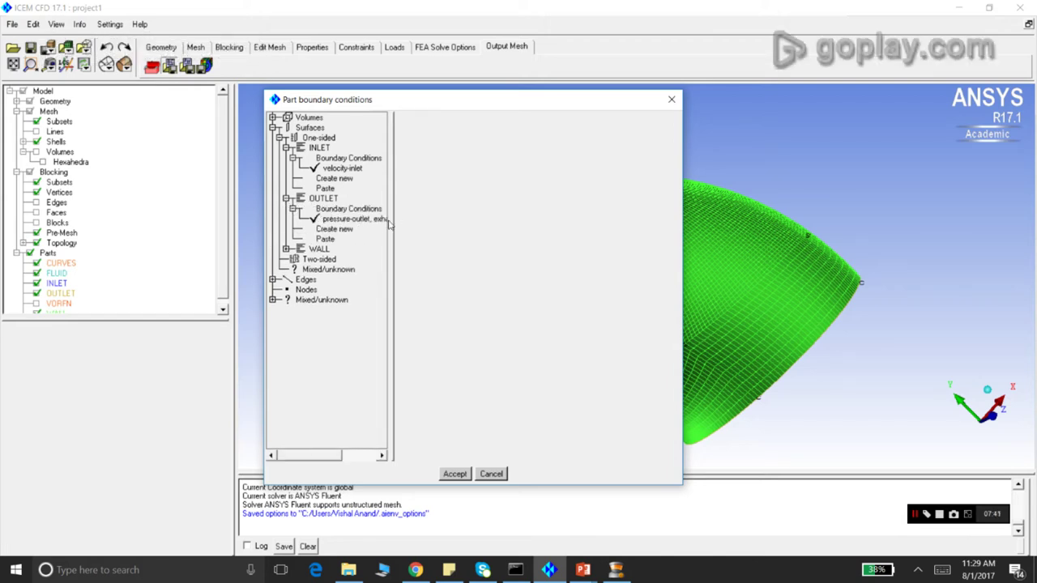
left_click(286, 250)
left_click(293, 259)
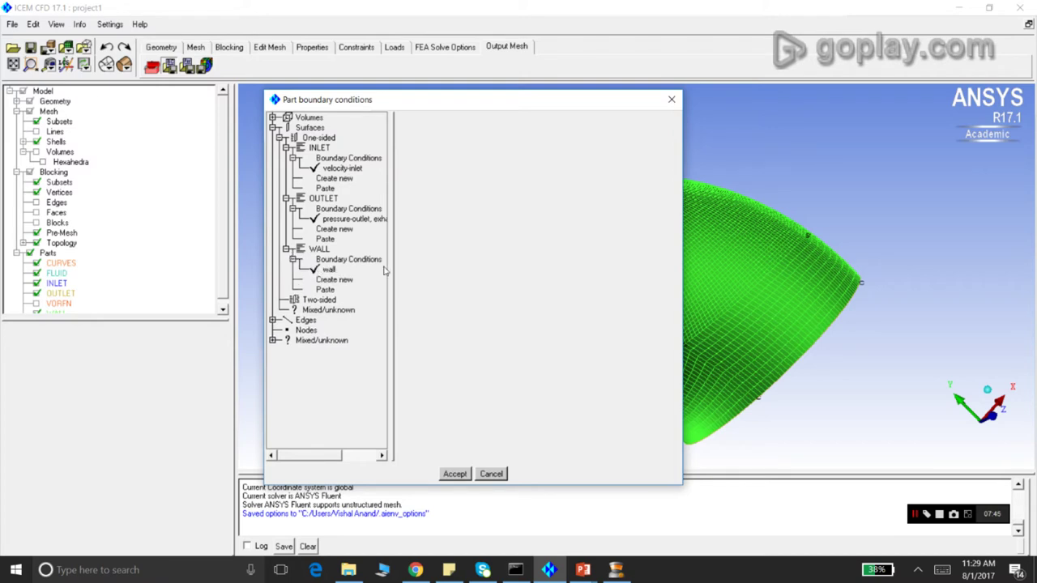
Browse the boundary condition types for INLET up to velocity-inlet without adding one, and accept the existing part boundary conditions
left_click(349, 169)
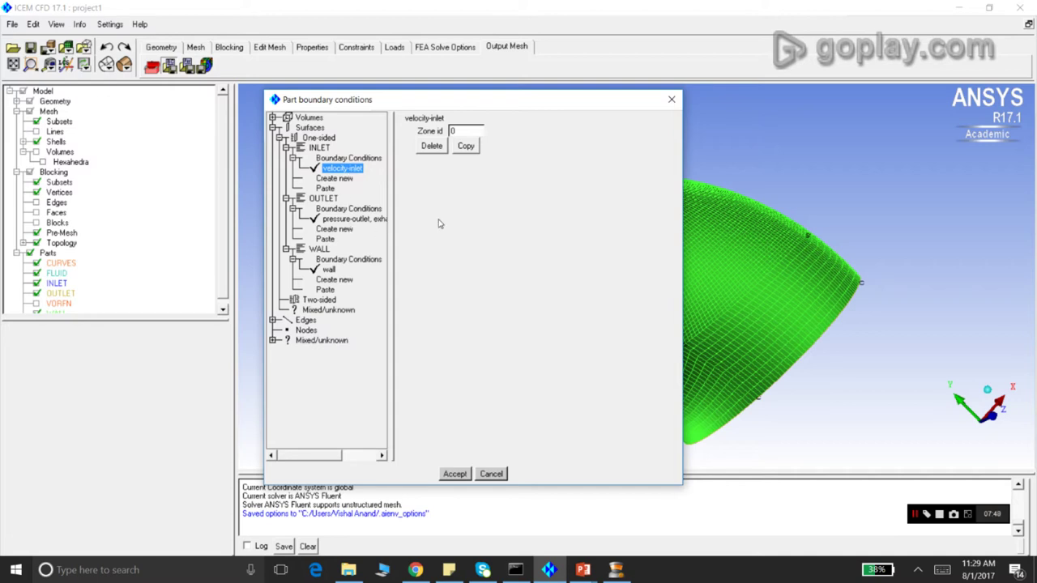
left_click(343, 179)
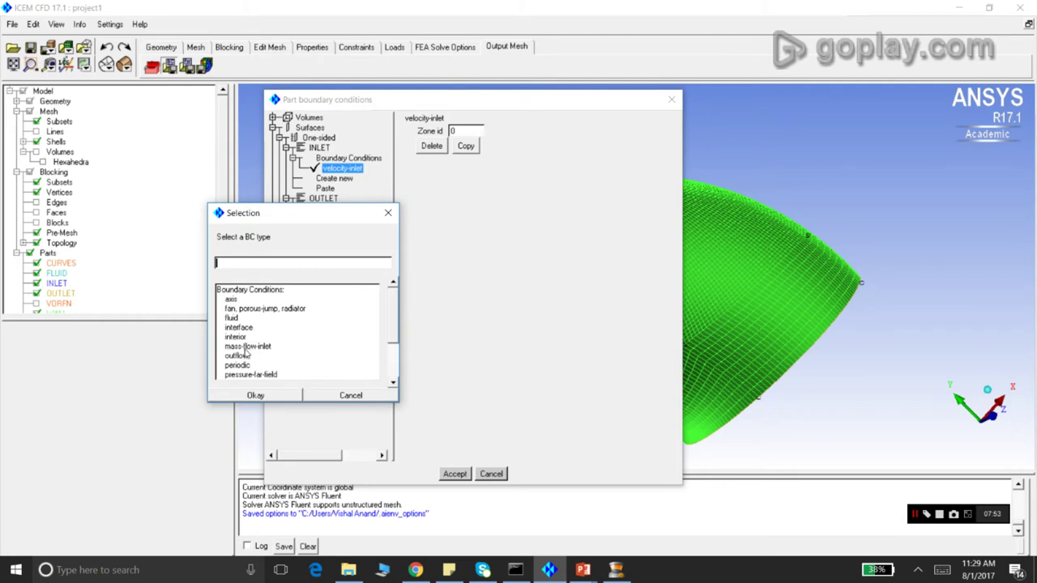
scroll(394, 323, "down", 2)
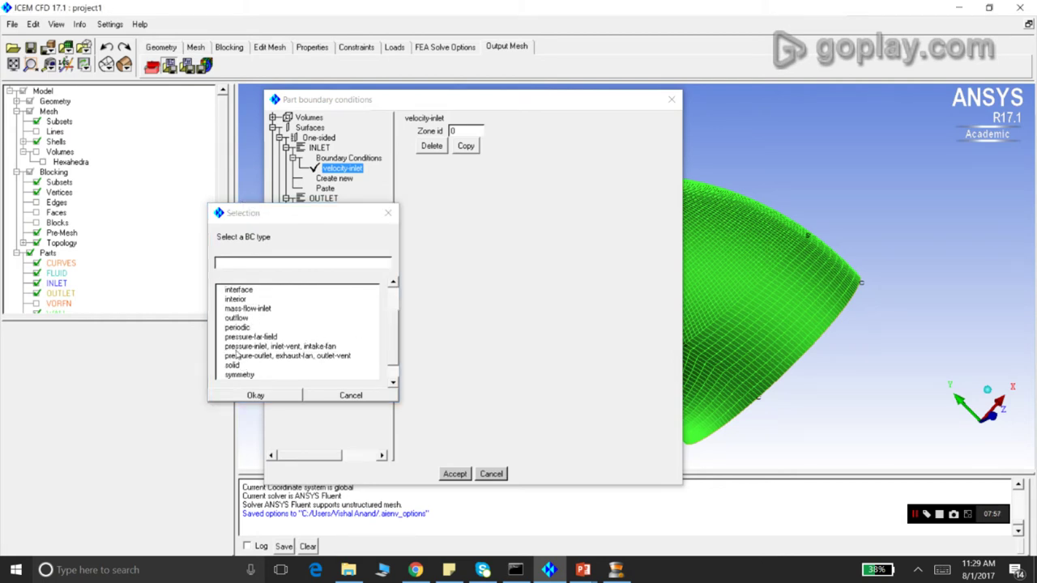
left_click(396, 348)
scroll(395, 356, "down", 1)
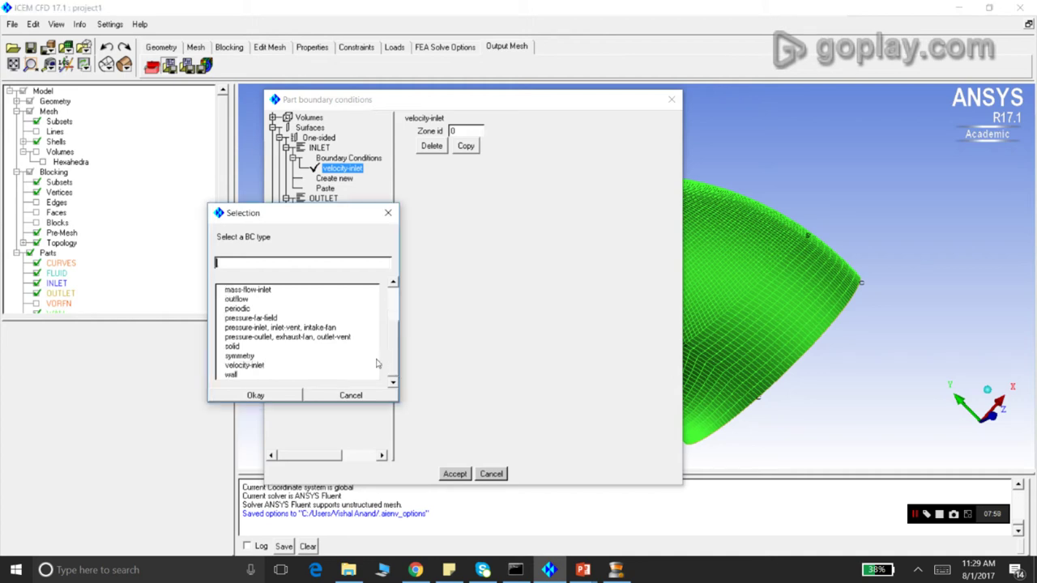
left_click(244, 366)
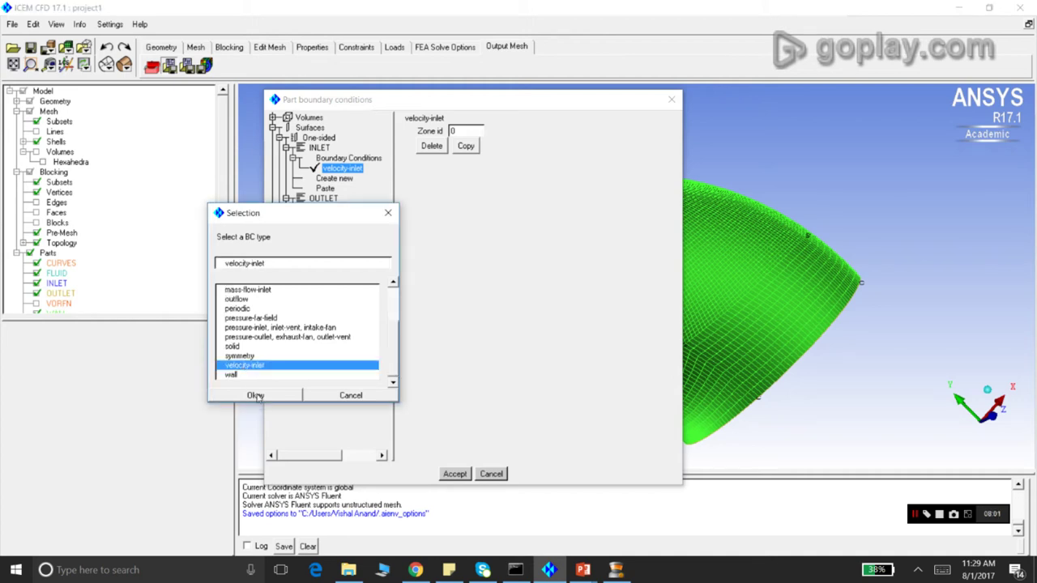
left_click(350, 396)
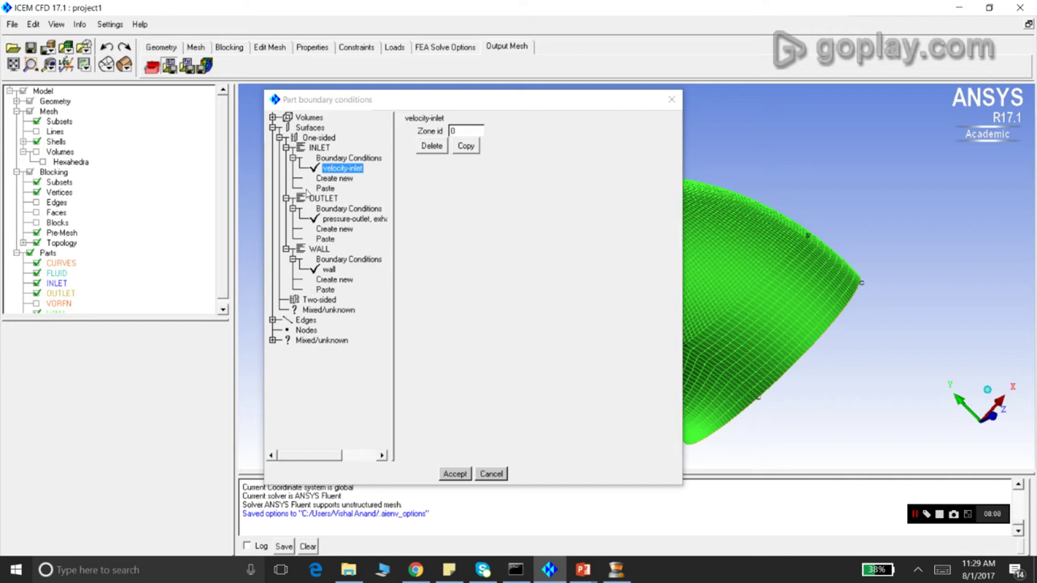
left_click(274, 320)
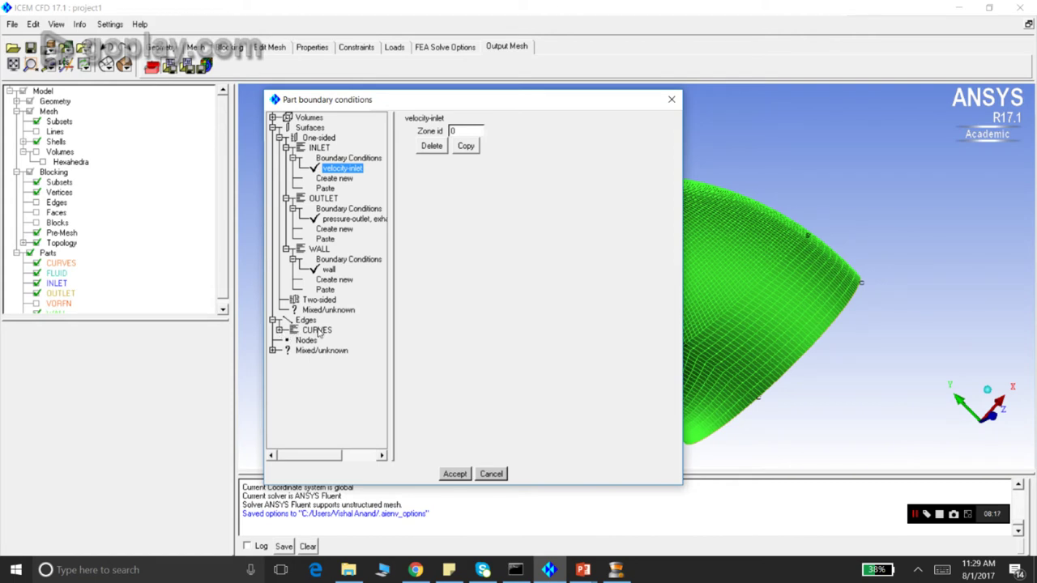
left_click(454, 474)
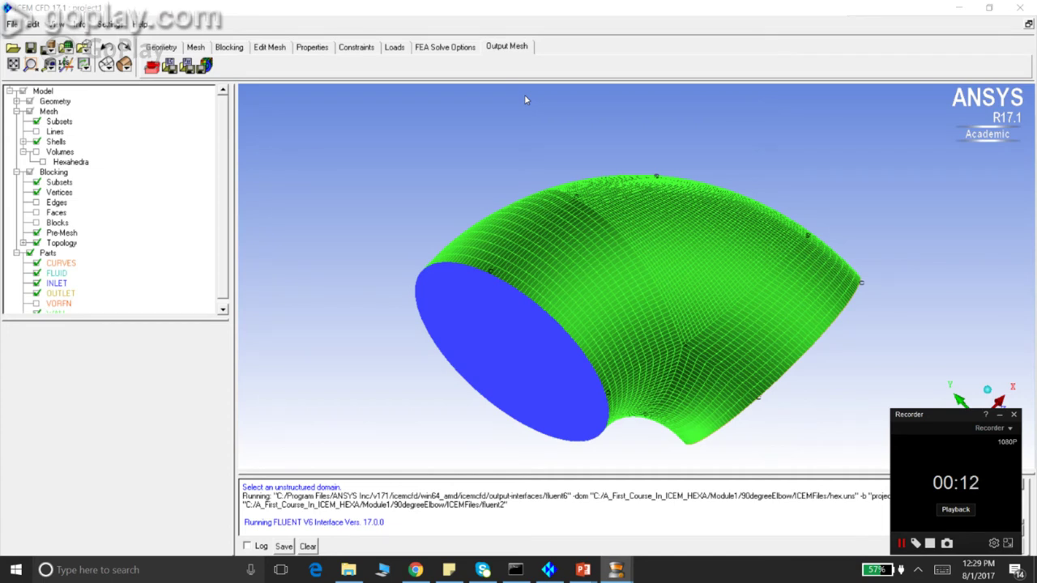
Start writing the Fluent input, saving the current project first and choosing the project1 unstructured mesh file
left_click(206, 66)
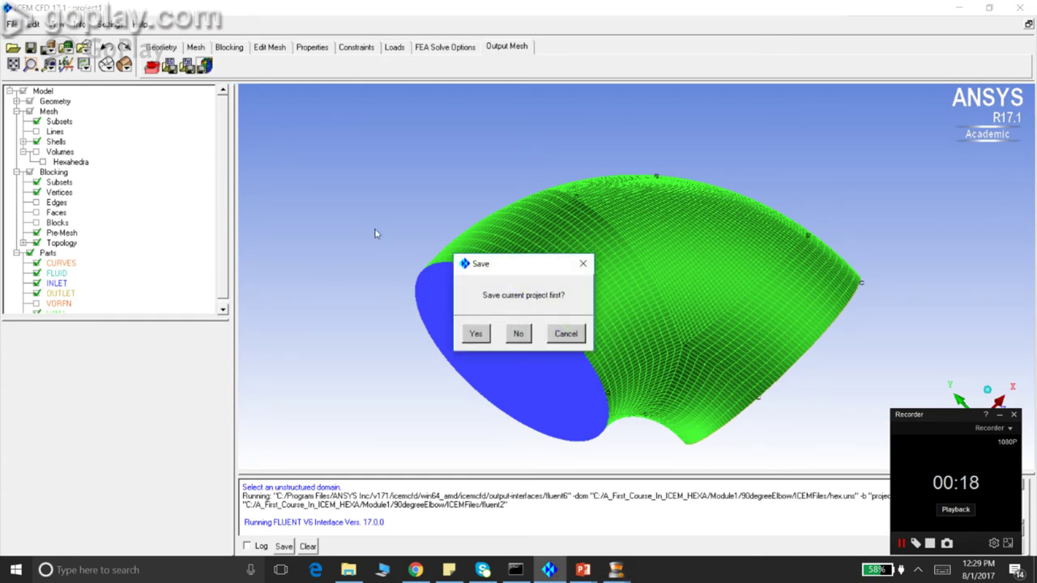
left_click(479, 336)
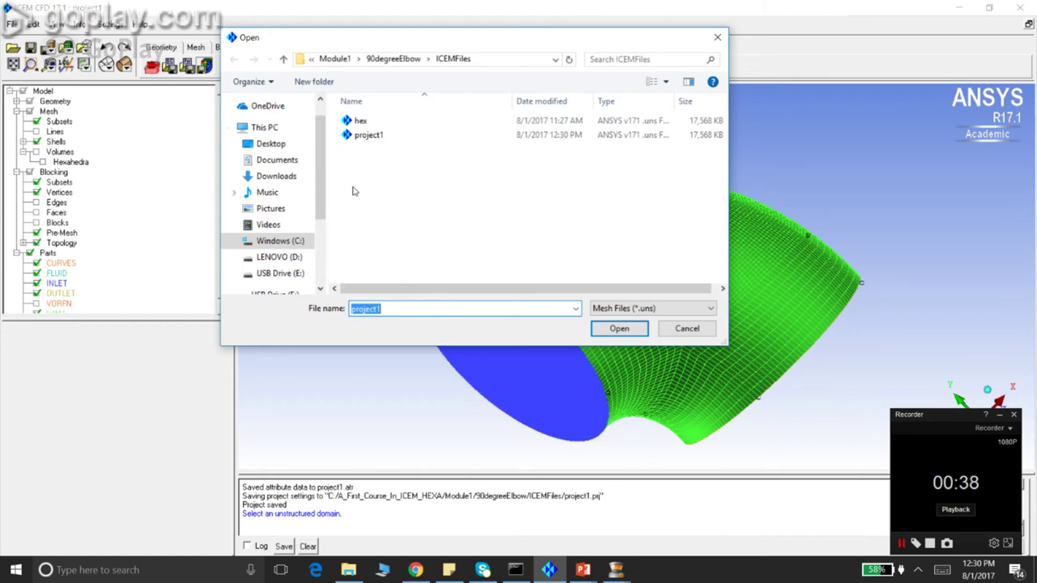
left_click(378, 137)
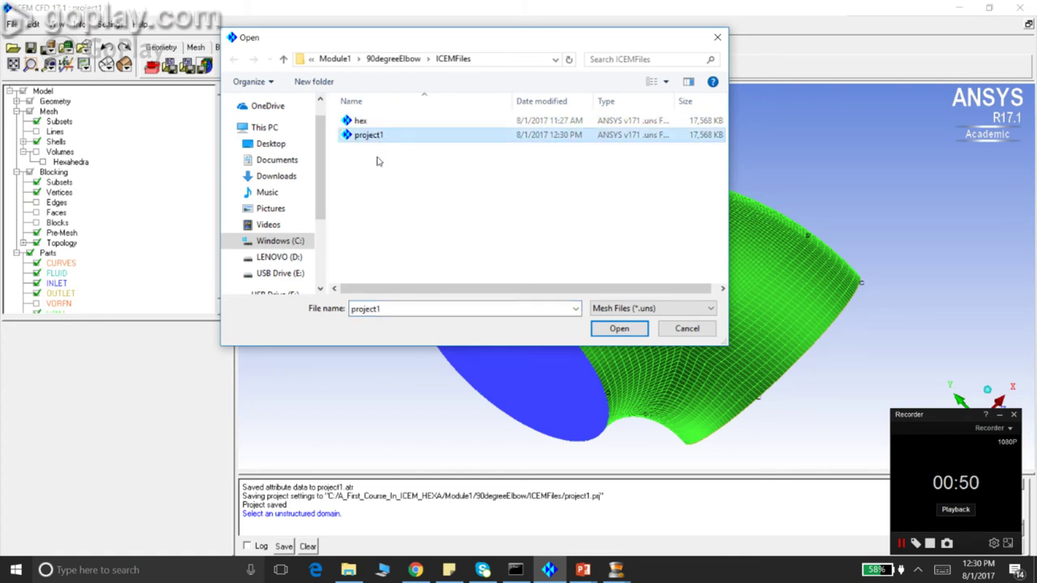
left_click(619, 328)
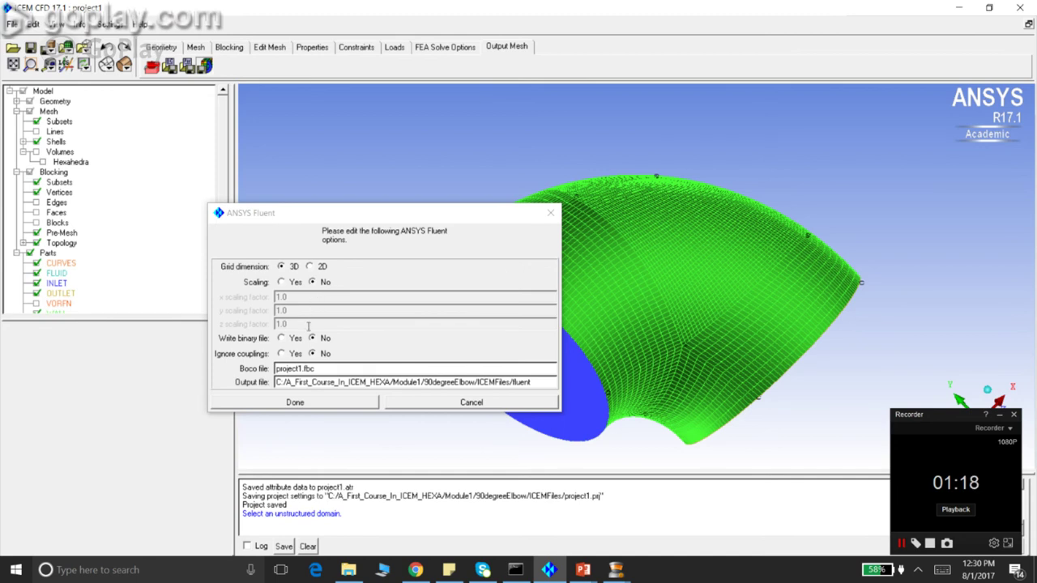
Name the output file fluent2 in the ICEMFiles folder and write the 3D Fluent mesh, overwriting the existing file
left_click(534, 381)
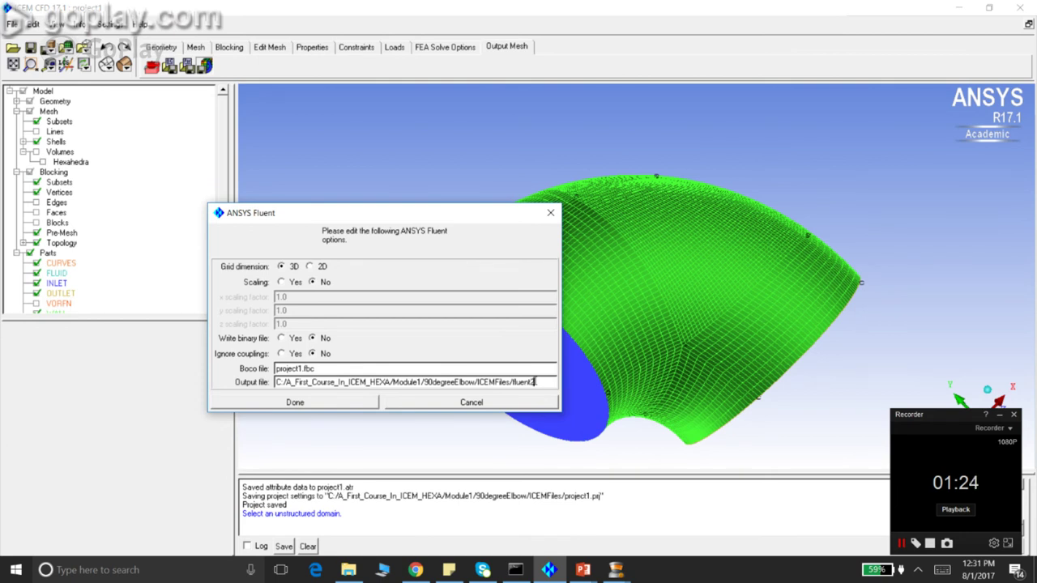
left_click(261, 405)
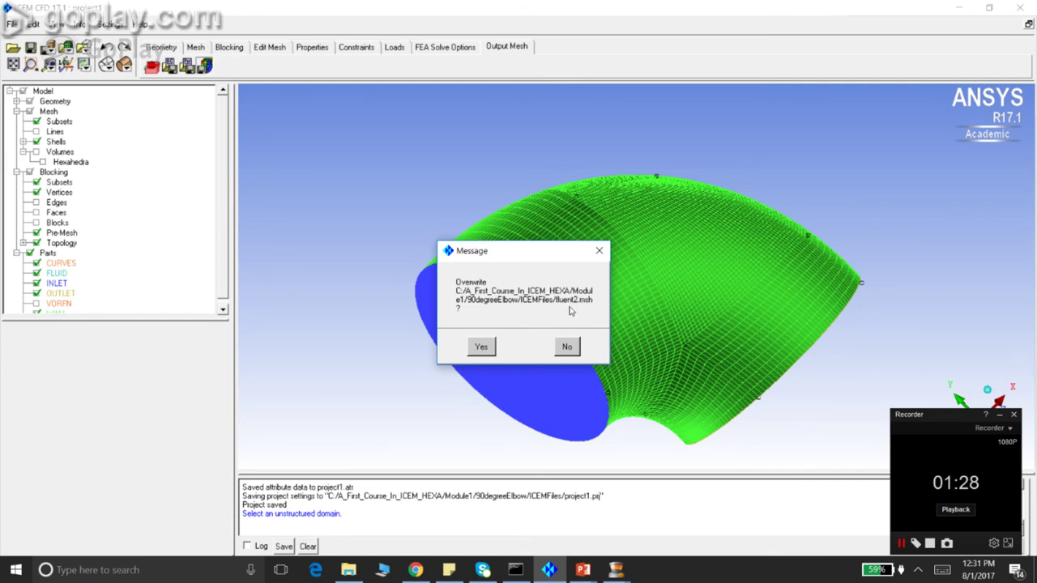
left_click(483, 347)
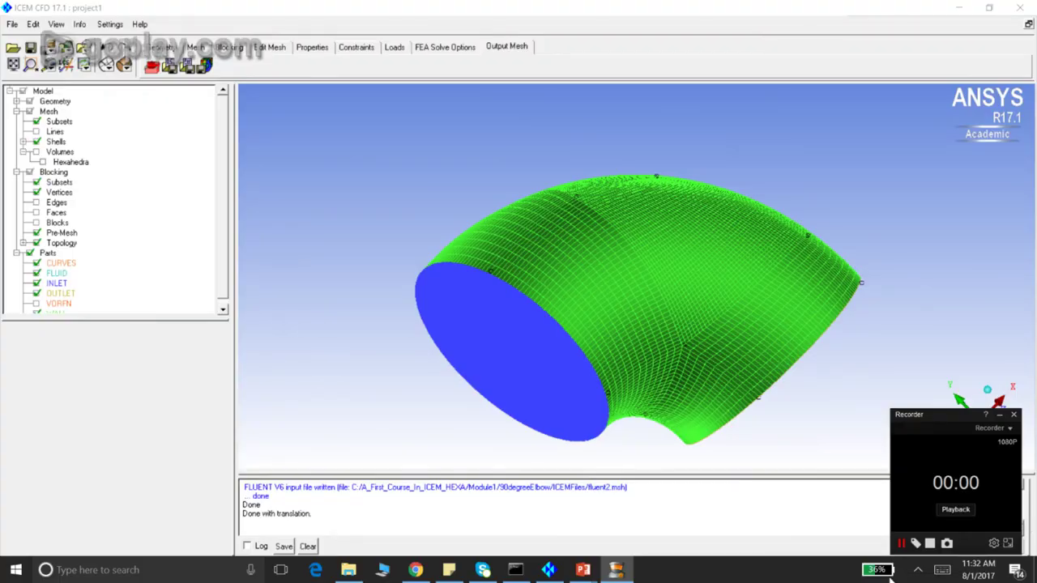
Switch to File Explorer, locate fluent2.msh, project1.fbc and hex in the ICEMFiles folder, and return to ICEM CFD
left_click(349, 570)
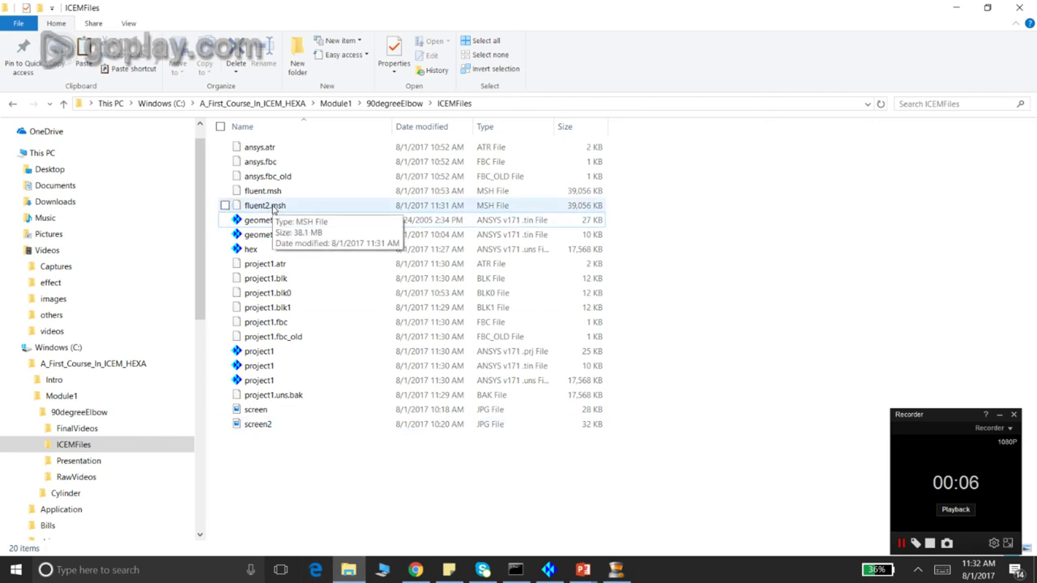
left_click(263, 208)
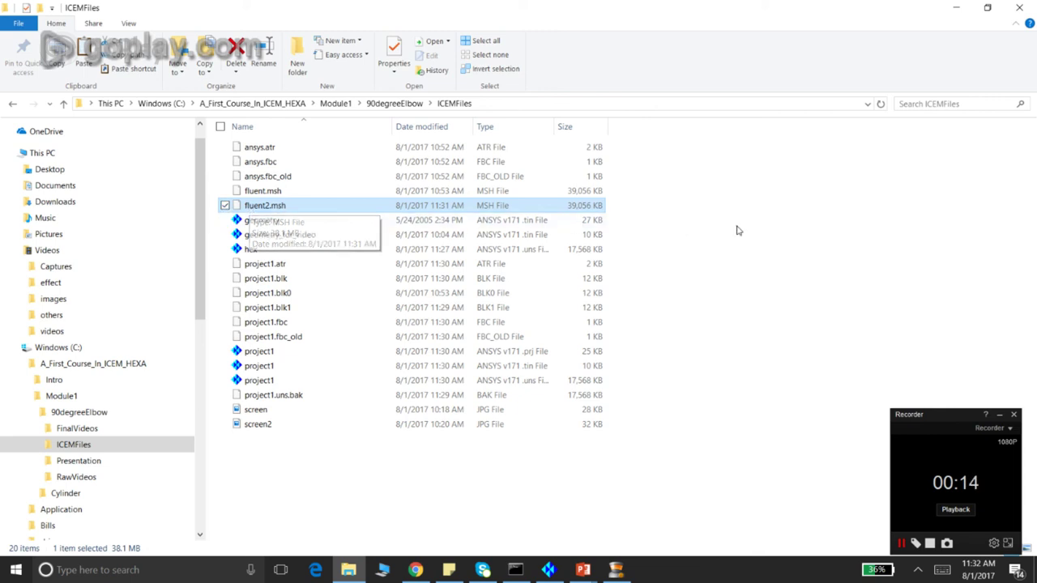
left_click(343, 222)
left_click(296, 207)
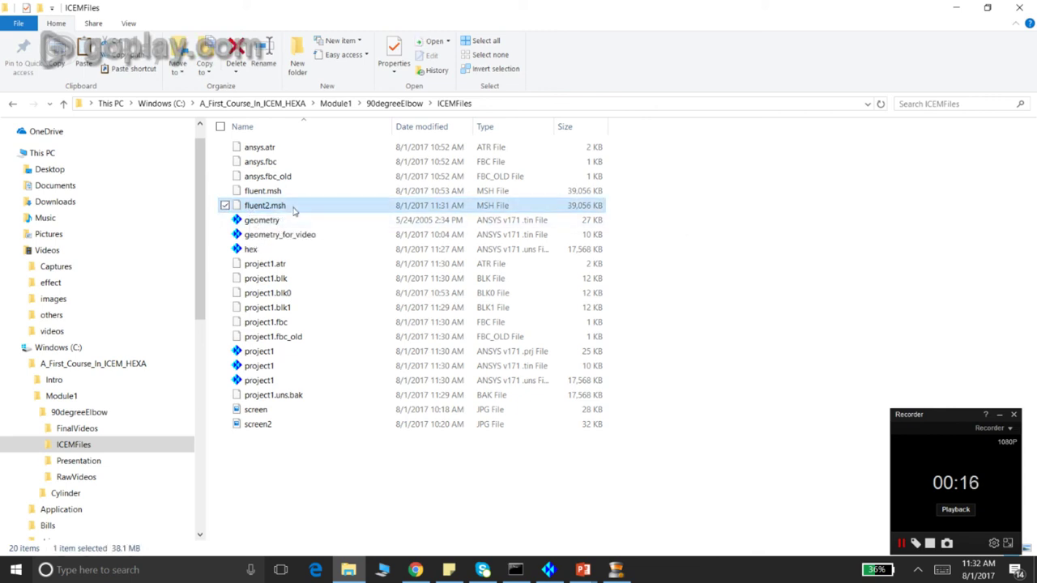
left_click(316, 487)
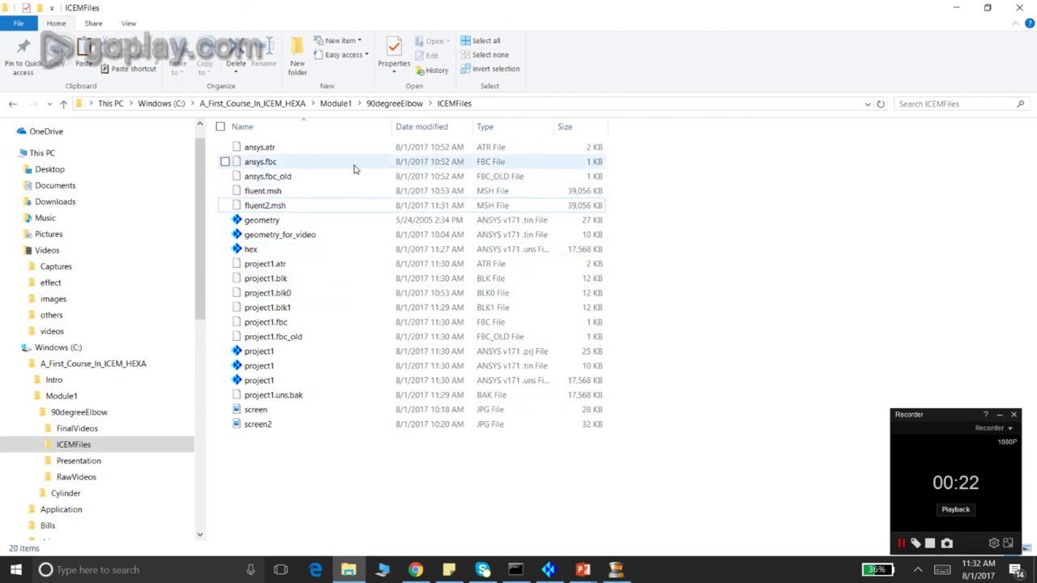
left_click(282, 322)
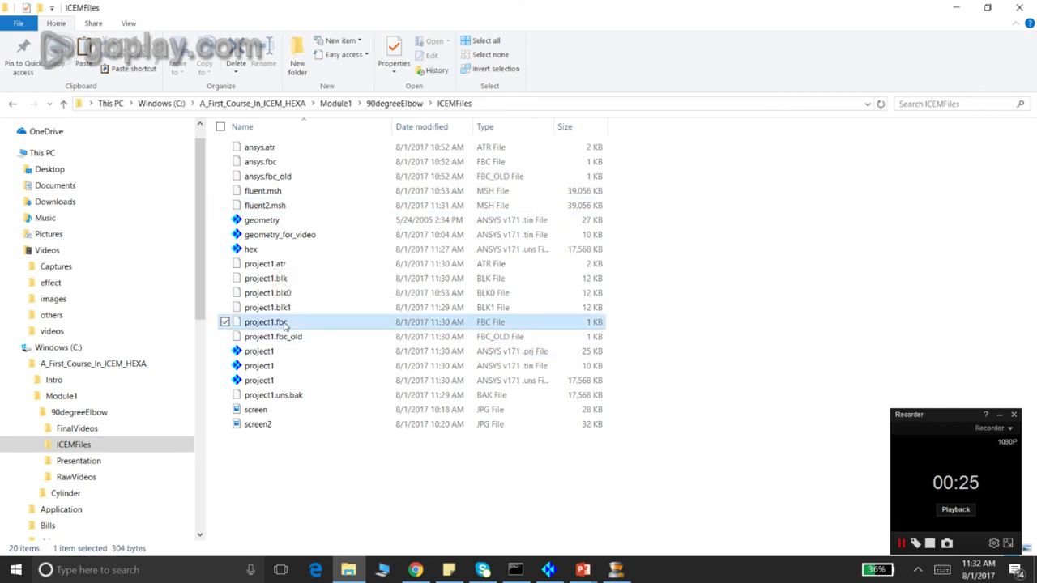
left_click(225, 249)
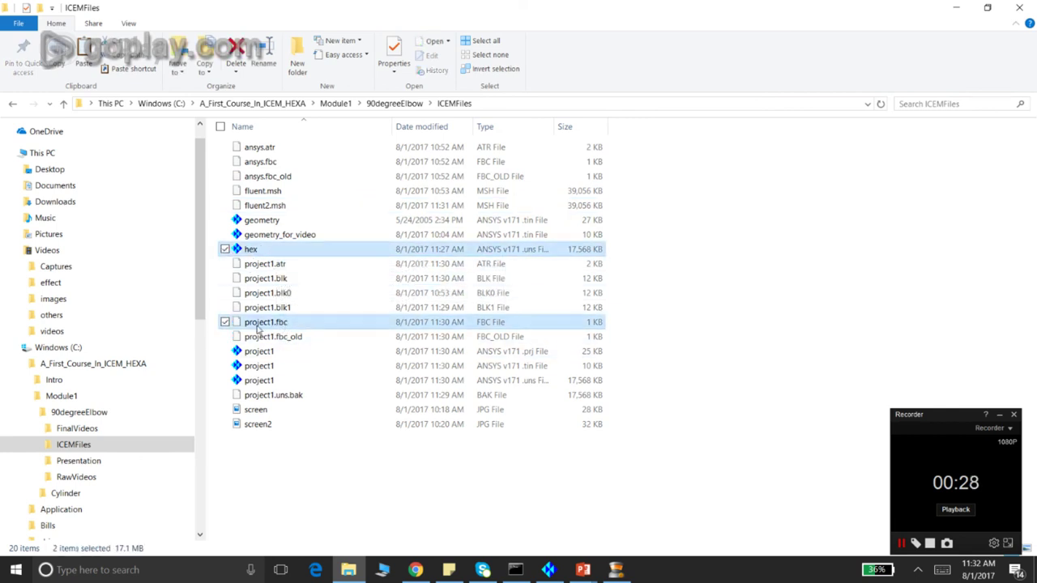
left_click(266, 207, "ctrl")
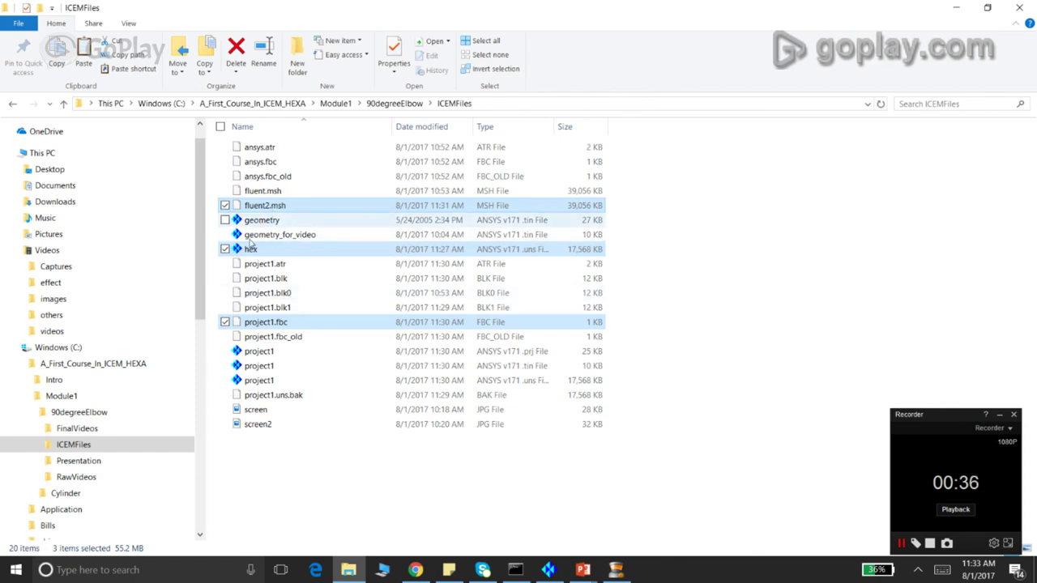
left_click(548, 569)
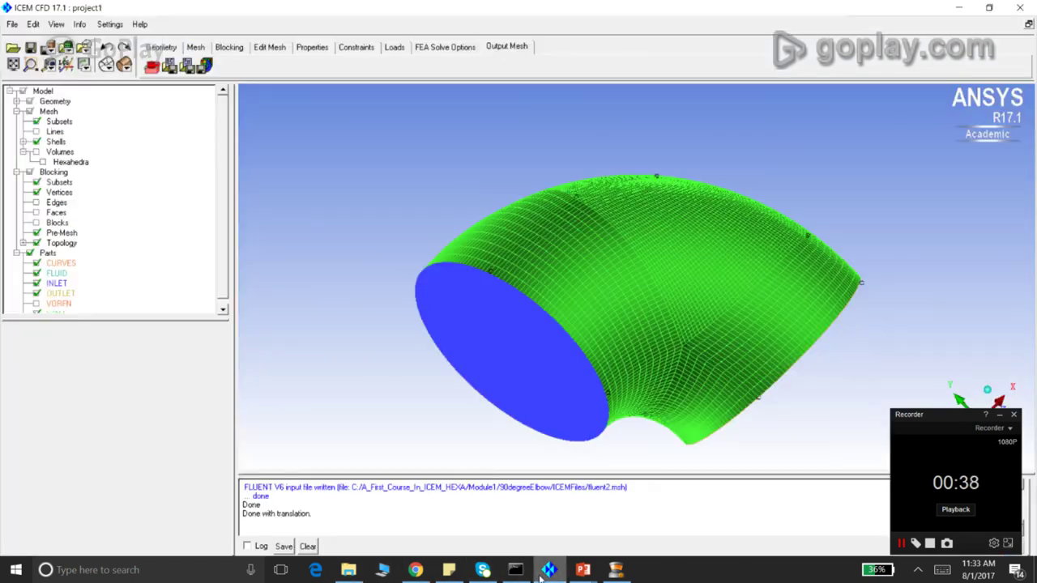